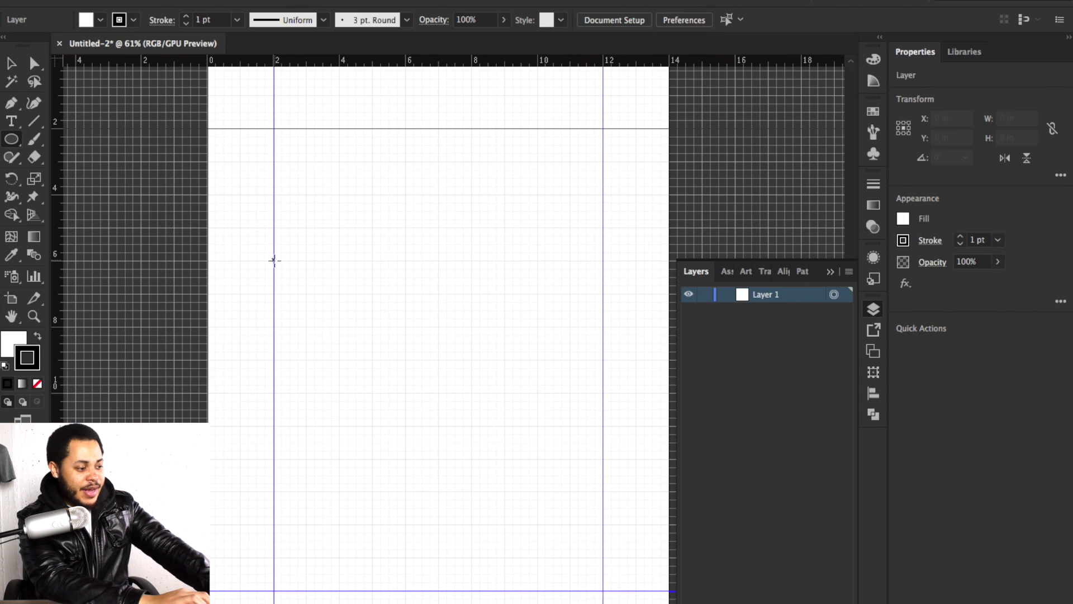
Draw an ellipse about 9.97 in wide and 4 in tall between the vertical guides, with no fill.
{"action": "left_click_drag", "start_coordinate": [287, 261], "coordinate": [603, 392]}
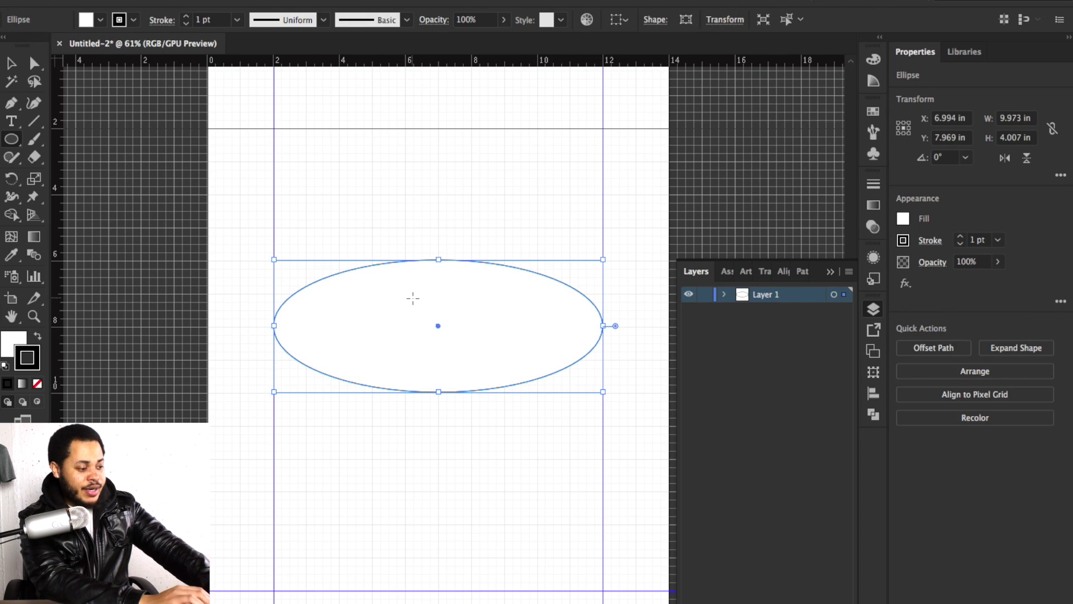
{"action": "left_click", "coordinate": [100, 21]}
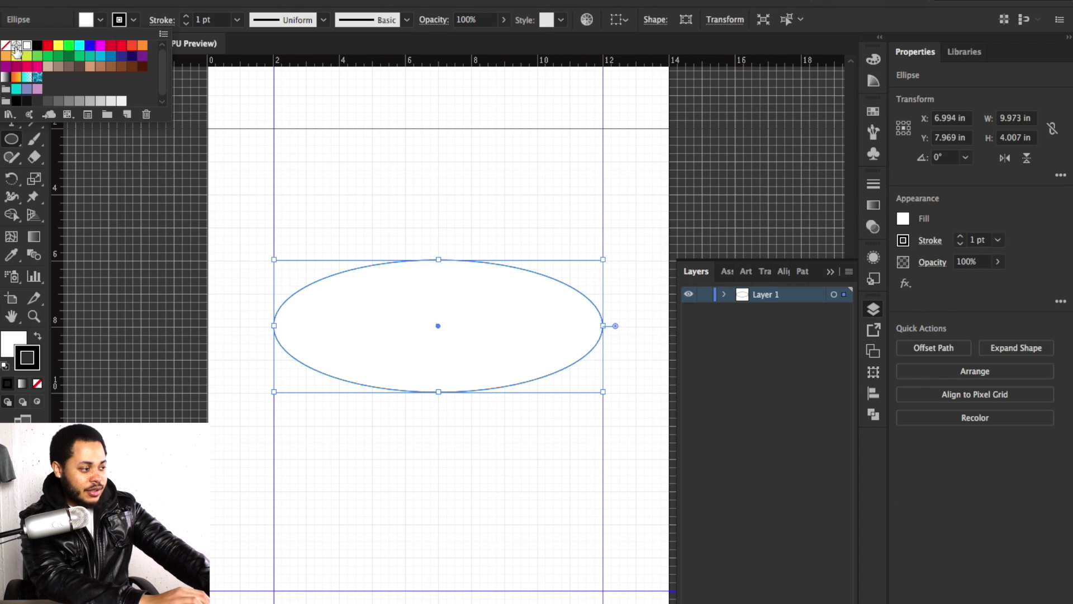
{"action": "left_click", "coordinate": [5, 44]}
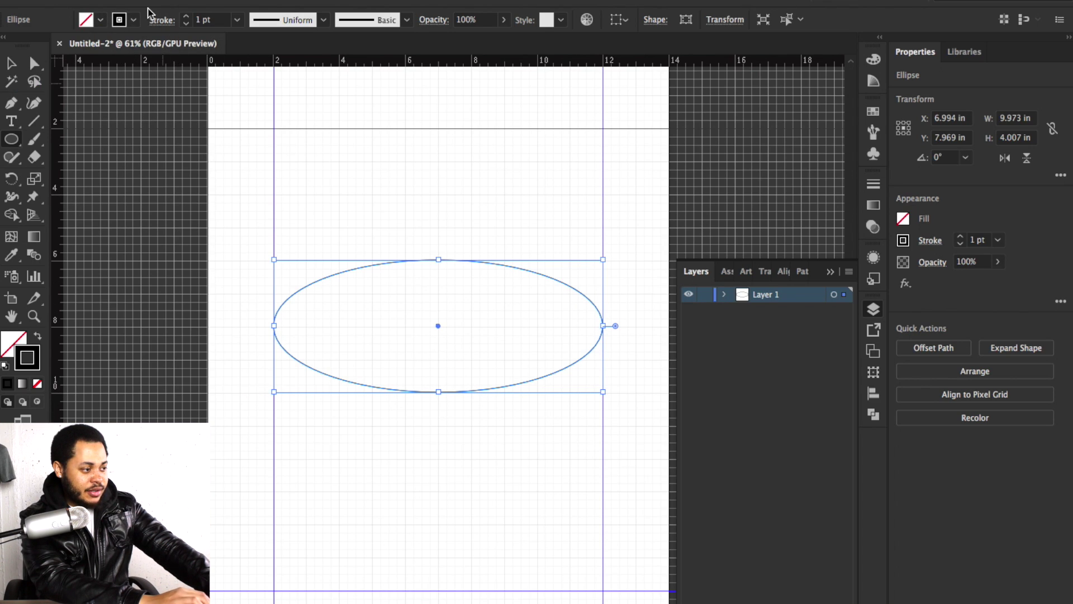
Set the ellipse's stroke weight to 12 pt and align the stroke to the inside of the path.
{"action": "left_click", "coordinate": [186, 18]}
{"action": "left_click", "coordinate": [187, 18]}
{"action": "left_click", "coordinate": [187, 17]}
{"action": "left_click", "coordinate": [187, 18]}
{"action": "left_click", "coordinate": [187, 18]}
{"action": "left_click", "coordinate": [187, 18]}
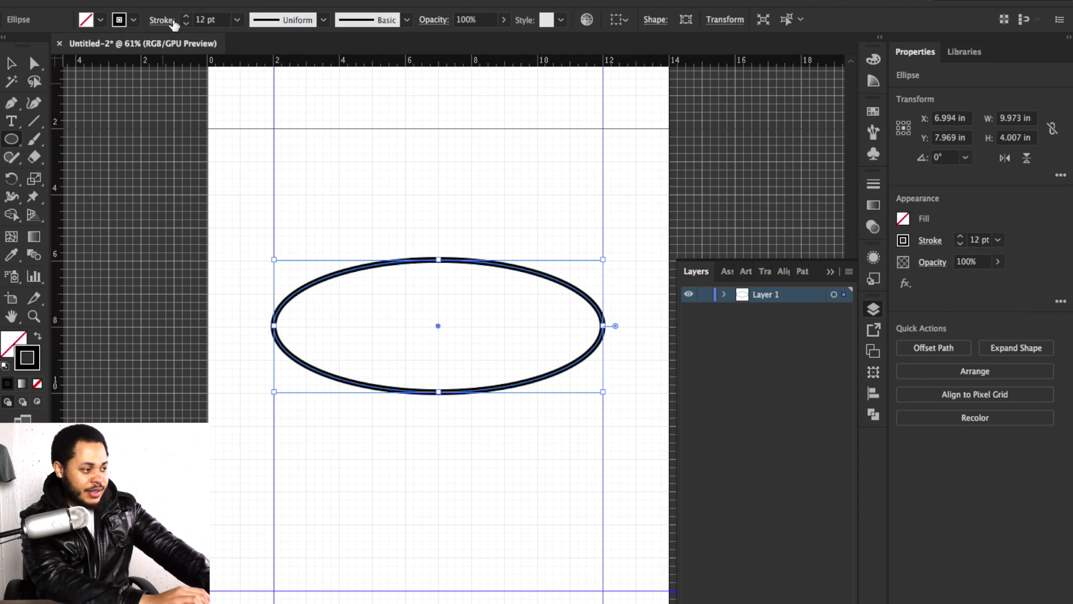
{"action": "left_click", "coordinate": [163, 21]}
{"action": "left_click", "coordinate": [92, 99]}
{"action": "left_click", "coordinate": [445, 274]}
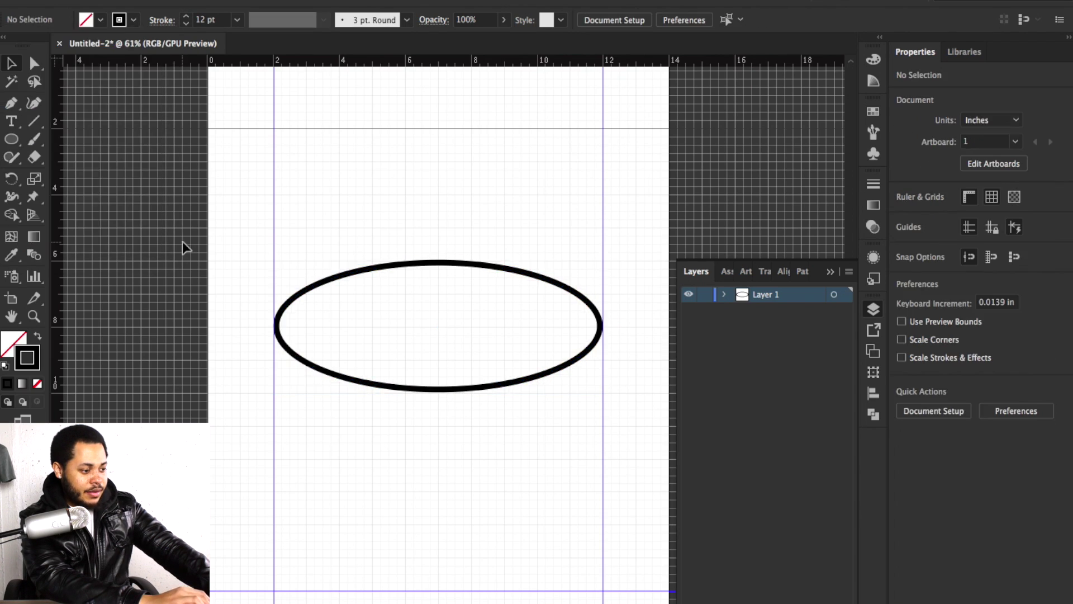
Duplicate the ellipse in place, scale the copy down from its center, and widen it to match the outer ellipse's width.
{"action": "left_click", "coordinate": [463, 263]}
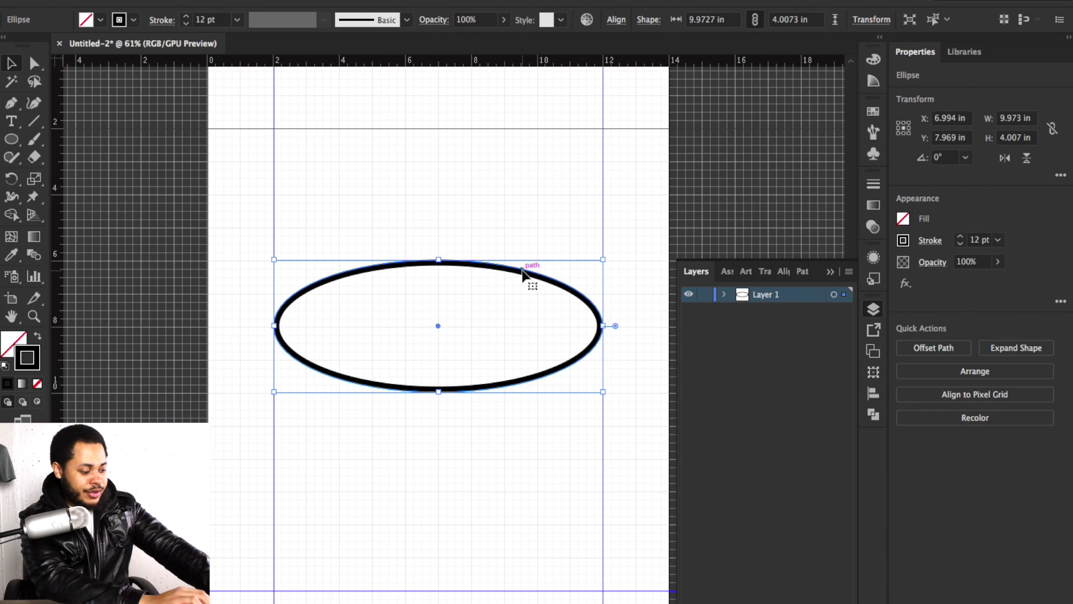
{"action": "key", "text": "a"}
{"action": "key", "text": "v"}
{"action": "left_click_drag", "start_coordinate": [604, 260], "coordinate": [580, 279]}
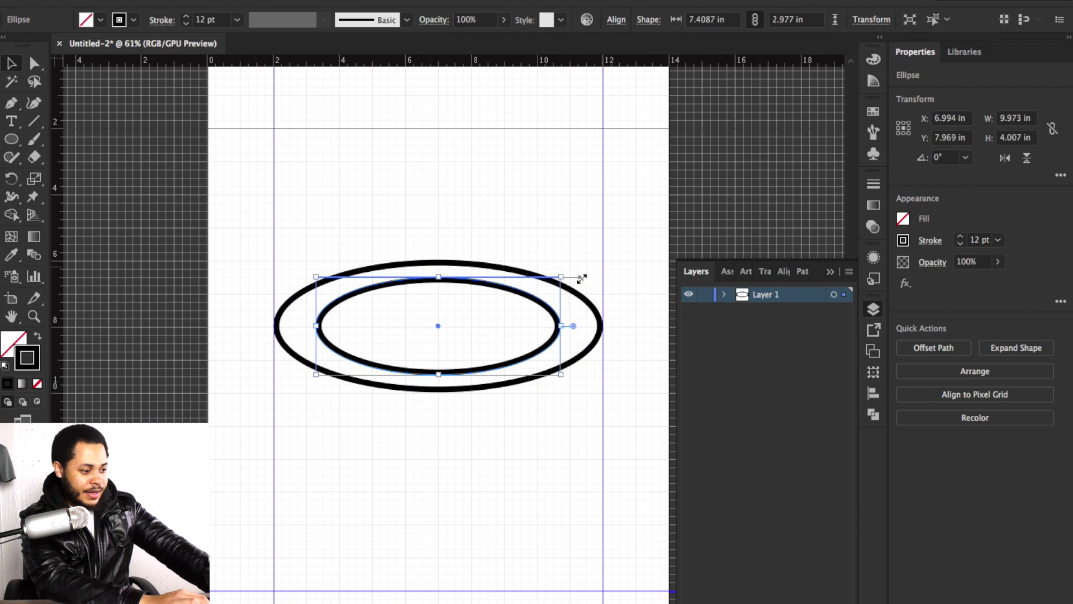
{"action": "left_click_drag", "start_coordinate": [562, 326], "coordinate": [600, 325]}
{"action": "left_click", "coordinate": [320, 334]}
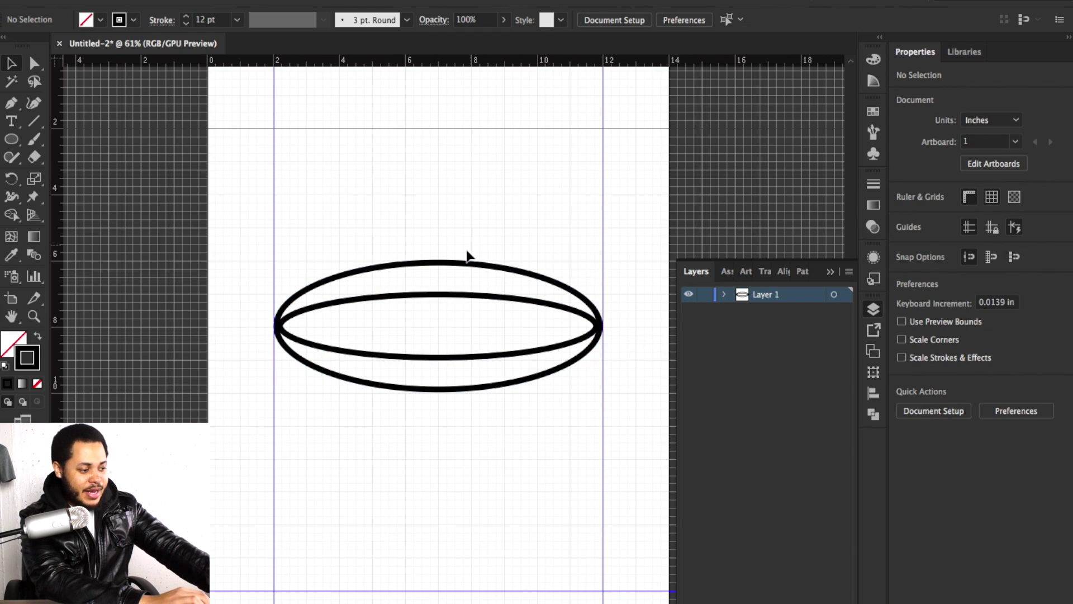
Stretch both ellipses vertically from their center until the outer one is about 5.9 in tall.
{"action": "left_click_drag", "start_coordinate": [467, 471], "coordinate": [467, 471]}
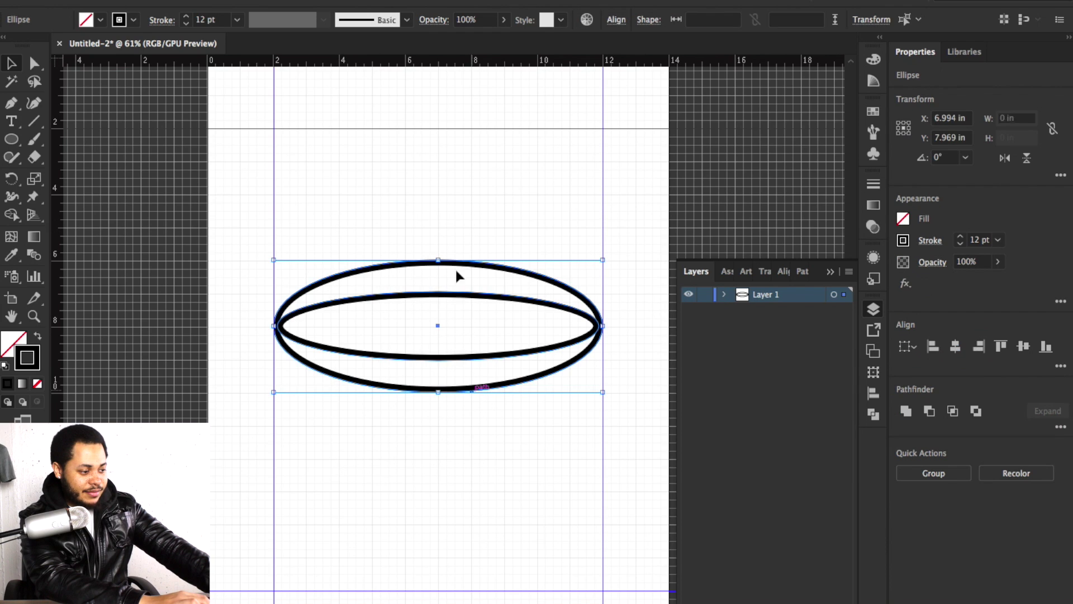
{"action": "left_click_drag", "start_coordinate": [441, 259], "coordinate": [442, 229]}
{"action": "left_click", "coordinate": [552, 505]}
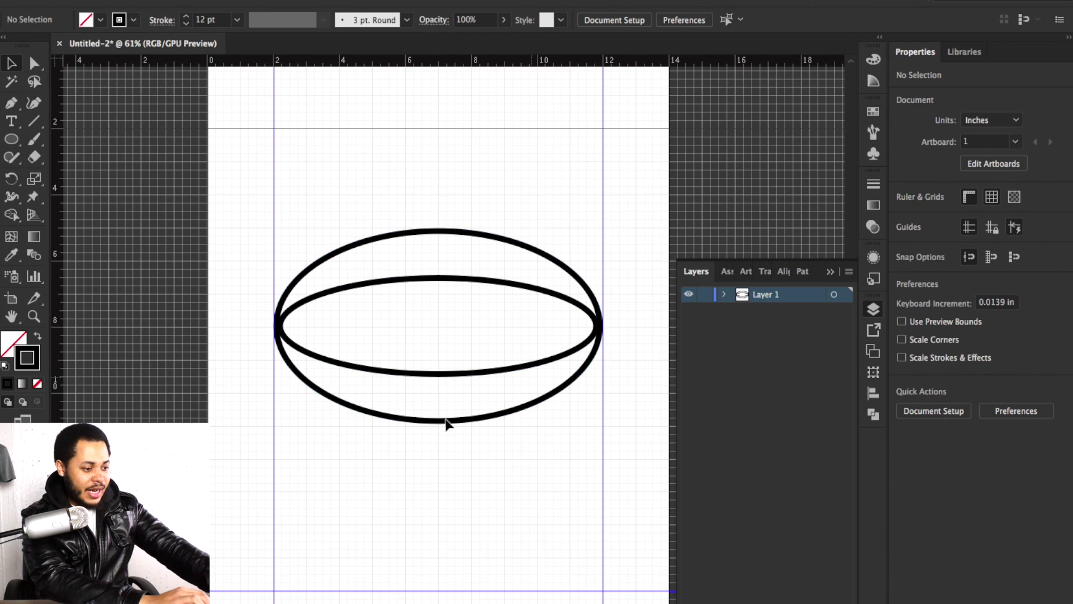
Draw an unfilled circle about 5.87 in across in the center of the ellipses, touching the outer ellipse's top and bottom.
{"action": "left_click", "coordinate": [14, 140]}
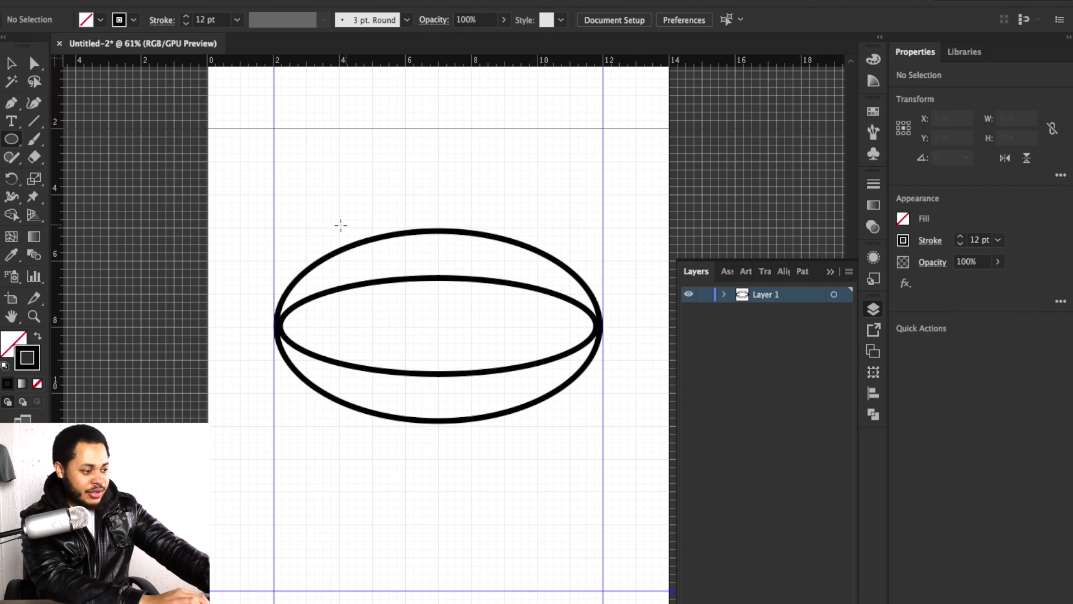
{"action": "mouse_move", "coordinate": [338, 228]}
{"action": "left_mouse_down"}
{"action": "mouse_move", "coordinate": [427, 322]}
{"action": "mouse_move", "coordinate": [557, 403]}
{"action": "mouse_move", "coordinate": [532, 396]}
{"action": "left_mouse_up"}
{"action": "key", "text": "v"}
{"action": "left_click", "coordinate": [507, 263]}
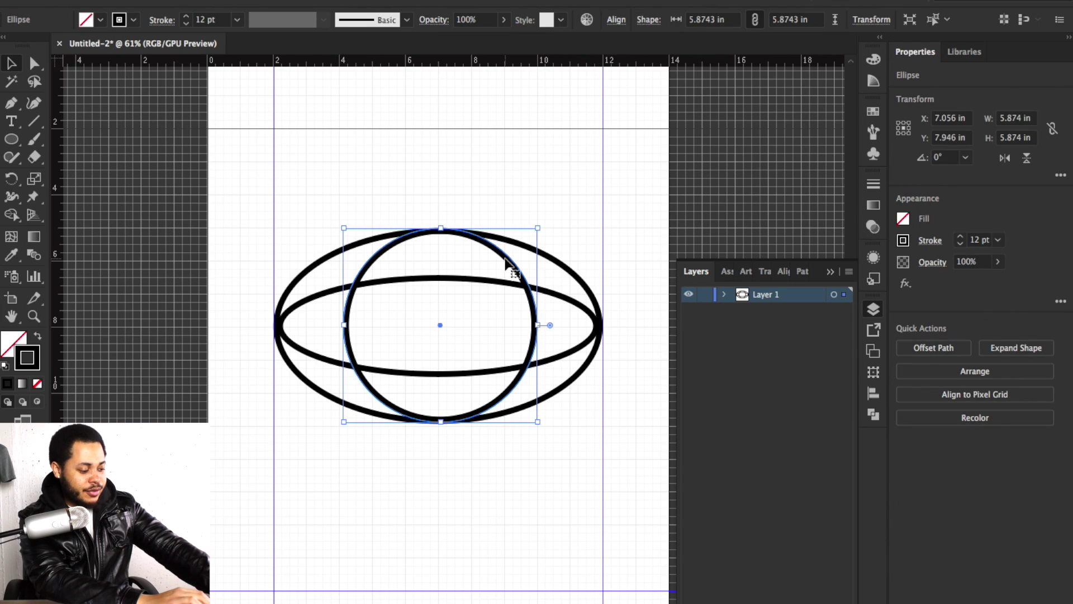
Add two concentric copies of the circle, a larger one about 7.5 in across and a smaller one inside the original.
{"action": "key", "text": "a"}
{"action": "key", "text": "v"}
{"action": "left_click_drag", "start_coordinate": [538, 228], "coordinate": [567, 205]}
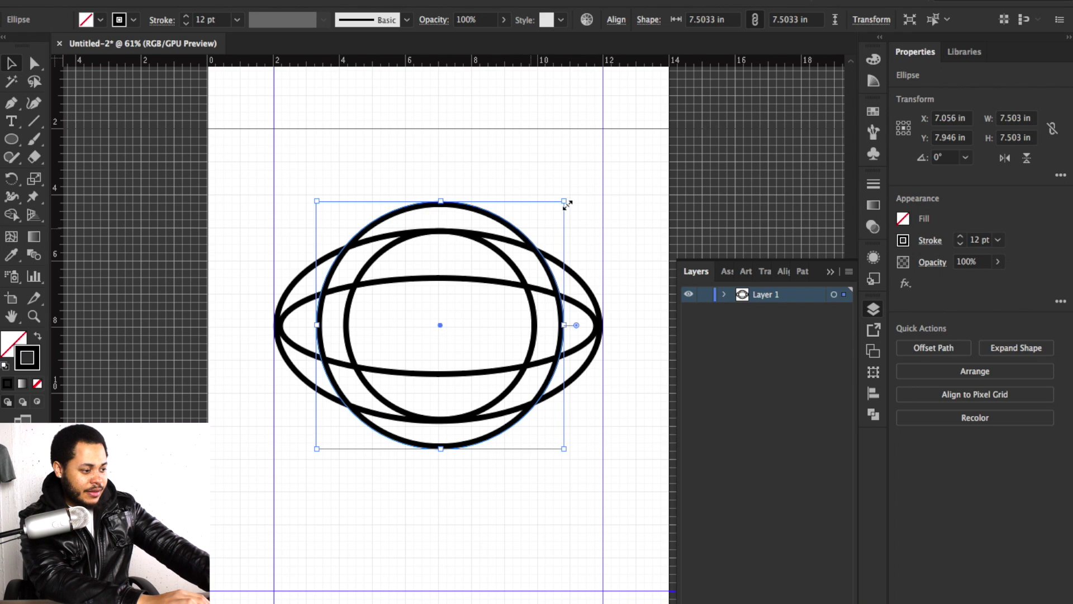
{"action": "left_click", "coordinate": [513, 263]}
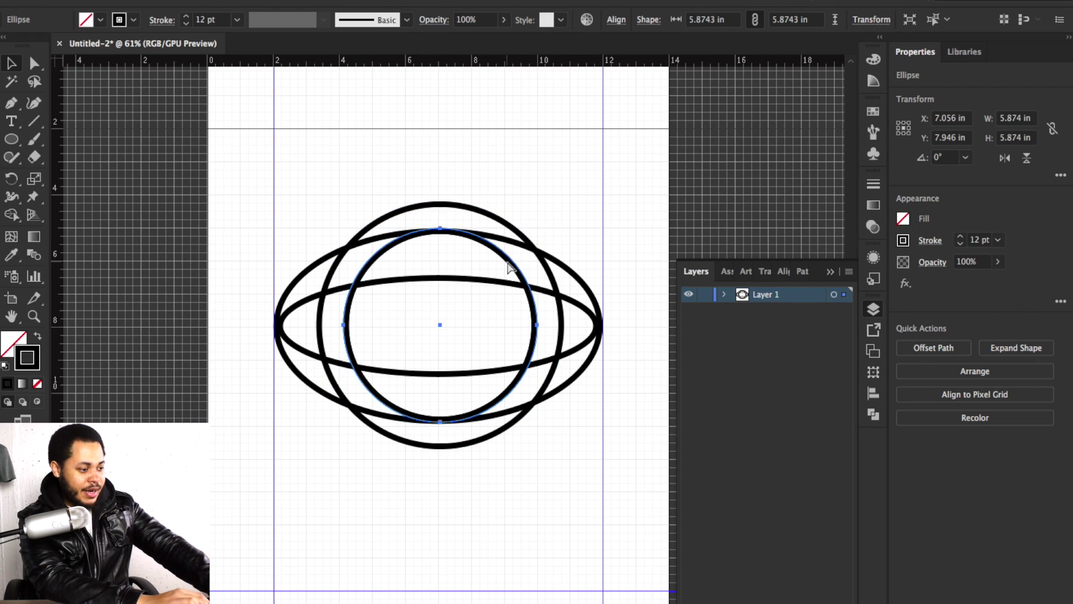
{"action": "left_click_drag", "start_coordinate": [539, 228], "coordinate": [508, 258]}
{"action": "left_click", "coordinate": [609, 175]}
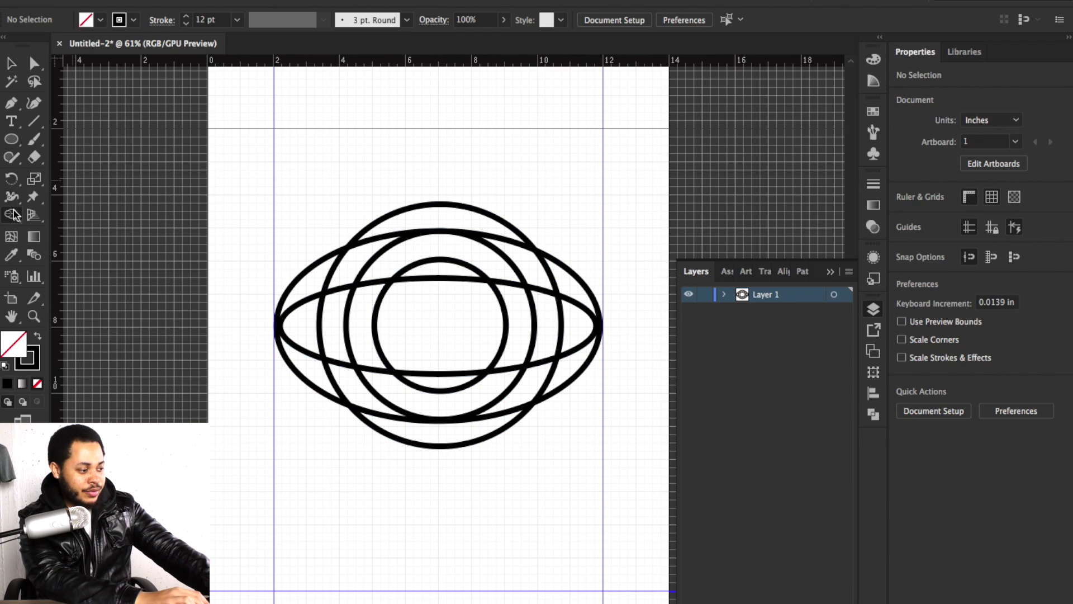
Remove the parts of the largest circle that extend above and below the outer ellipse with the Shape Builder tool.
{"action": "left_click", "coordinate": [836, 295]}
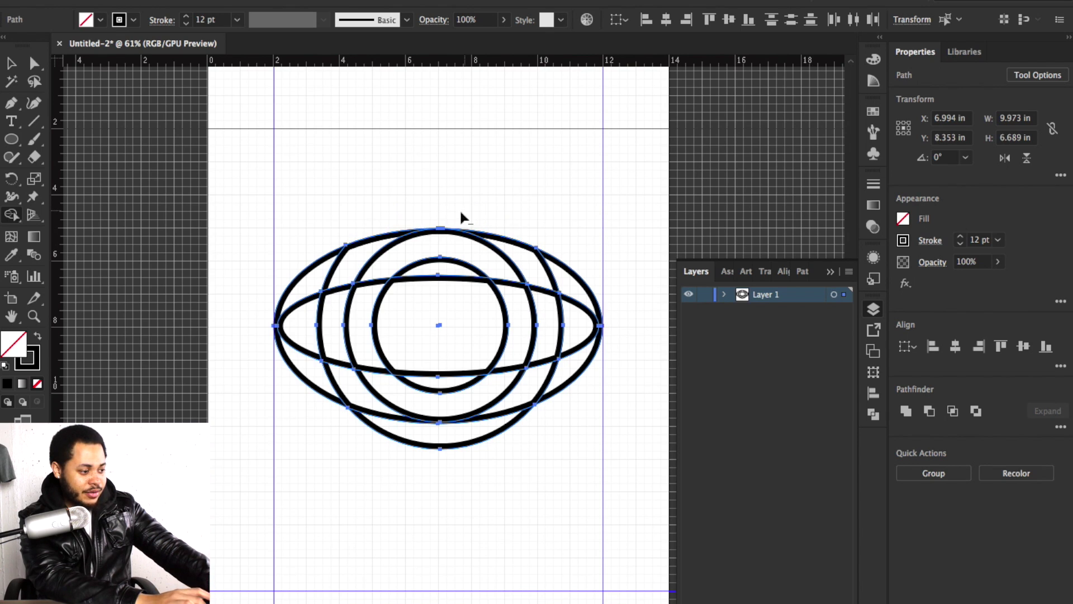
{"action": "scroll", "coordinate": [329, 302], "scroll_direction": "up", "scroll_amount": 1}
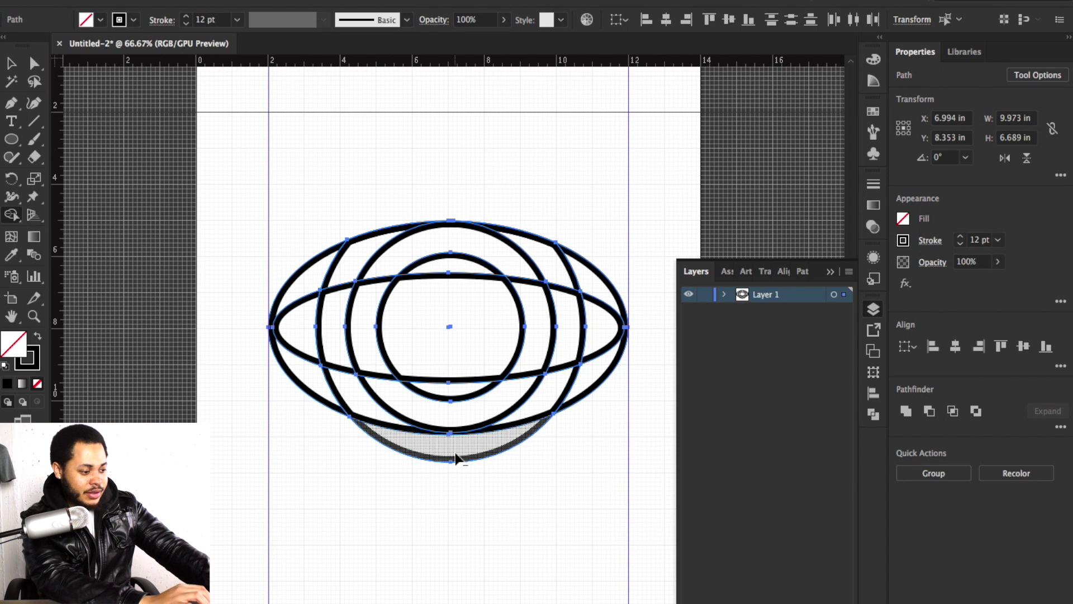
{"action": "left_click", "coordinate": [455, 453], "text": "alt"}
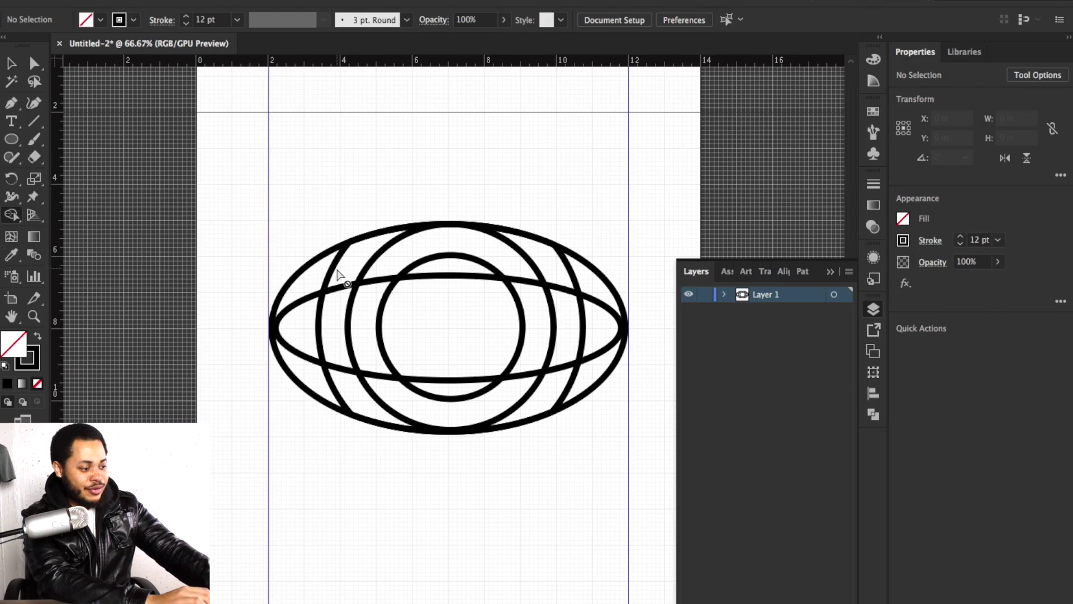
{"action": "left_click", "coordinate": [715, 291], "text": "alt"}
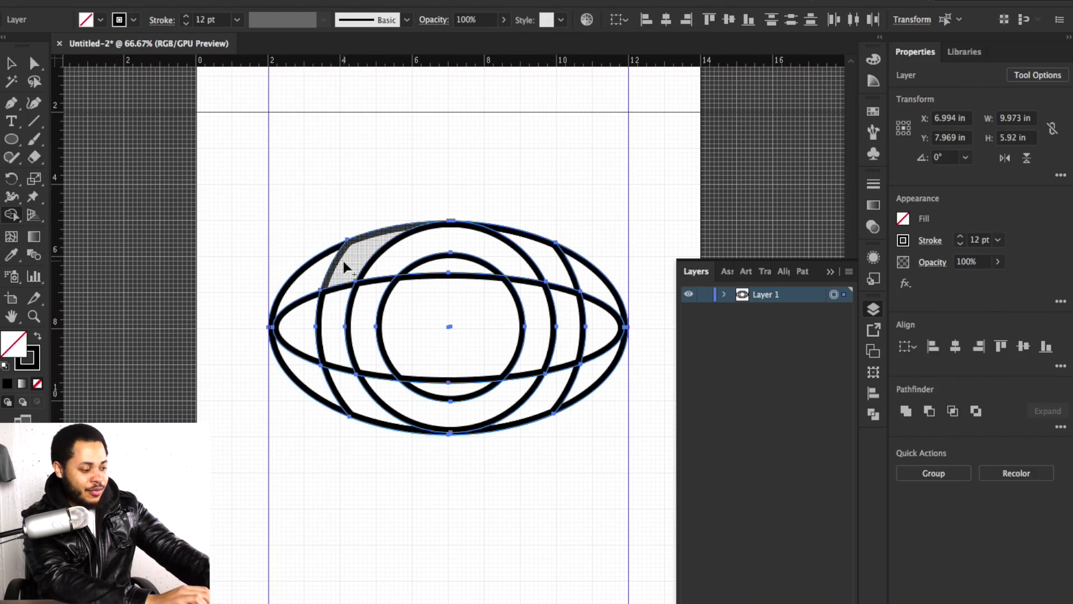
{"action": "left_click", "coordinate": [343, 258], "text": "alt"}
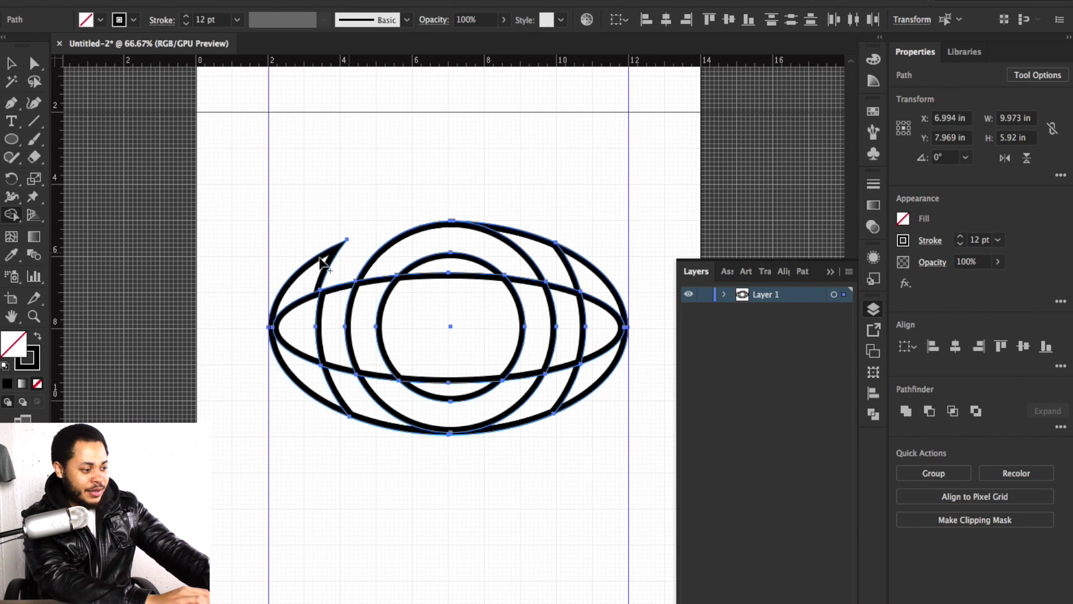
{"action": "key", "text": "ctrl+z"}
{"action": "left_click", "coordinate": [337, 326]}
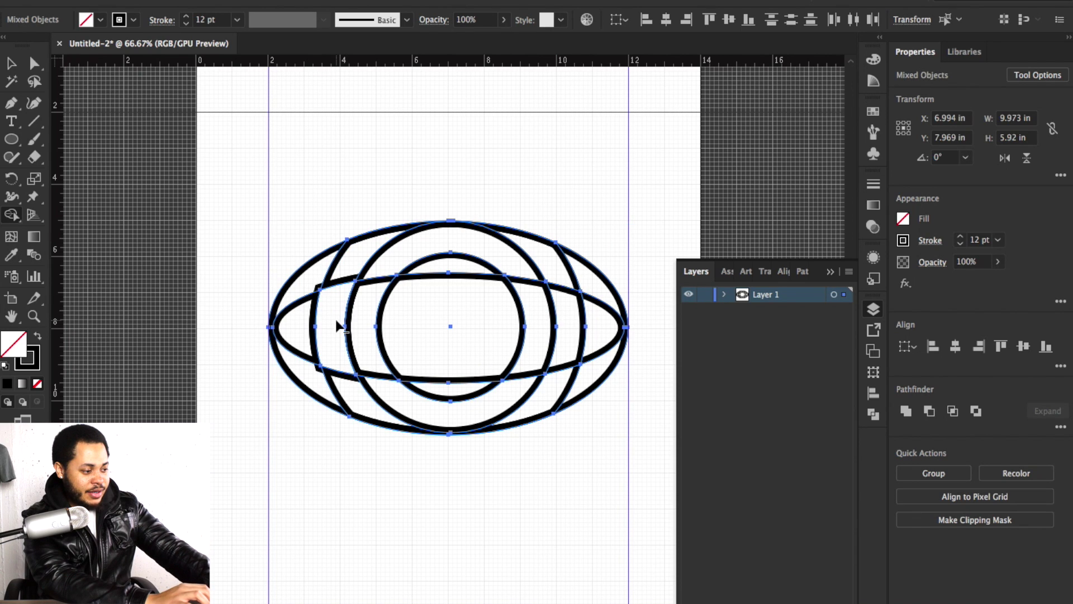
Convert the strokes of all the ellipses and circles to filled shapes with Outline Stroke.
{"action": "left_click", "coordinate": [11, 63]}
{"action": "left_click", "coordinate": [190, 1]}
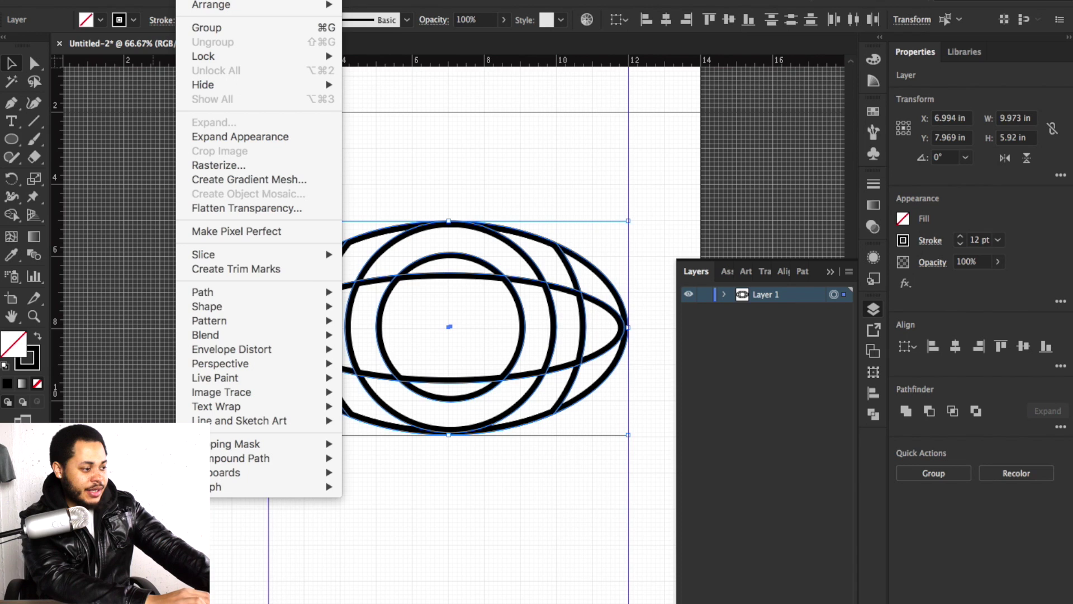
{"action": "mouse_move", "coordinate": [212, 292]}
{"action": "left_click", "coordinate": [404, 327]}
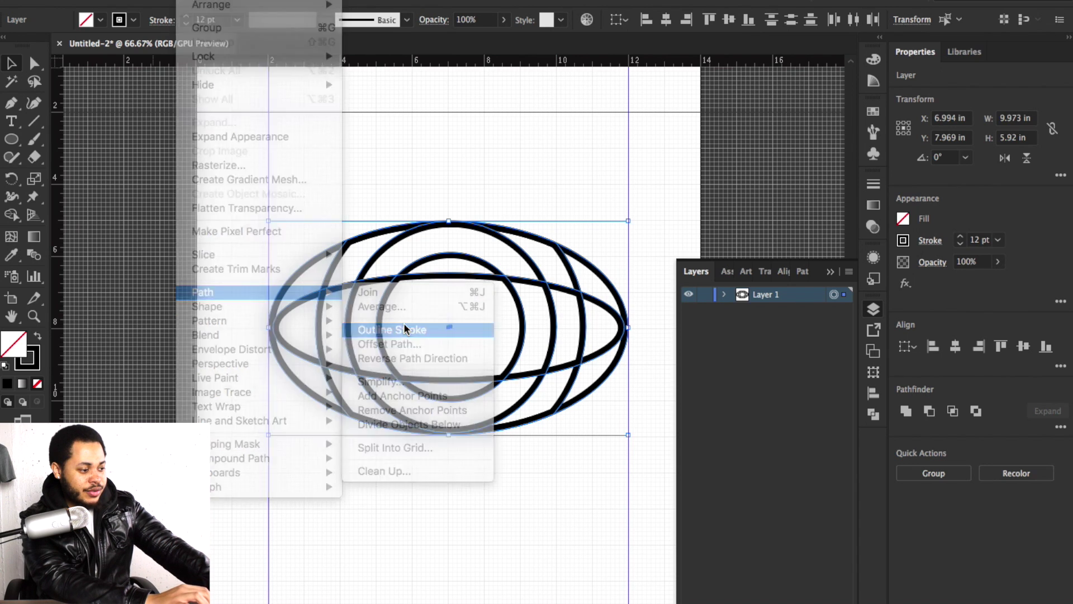
{"action": "left_click", "coordinate": [262, 224]}
Select all the outlined shapes and remove the circle segments above the inner ellipse with the Shape Builder tool.
{"action": "left_click_drag", "start_coordinate": [264, 184], "coordinate": [471, 364]}
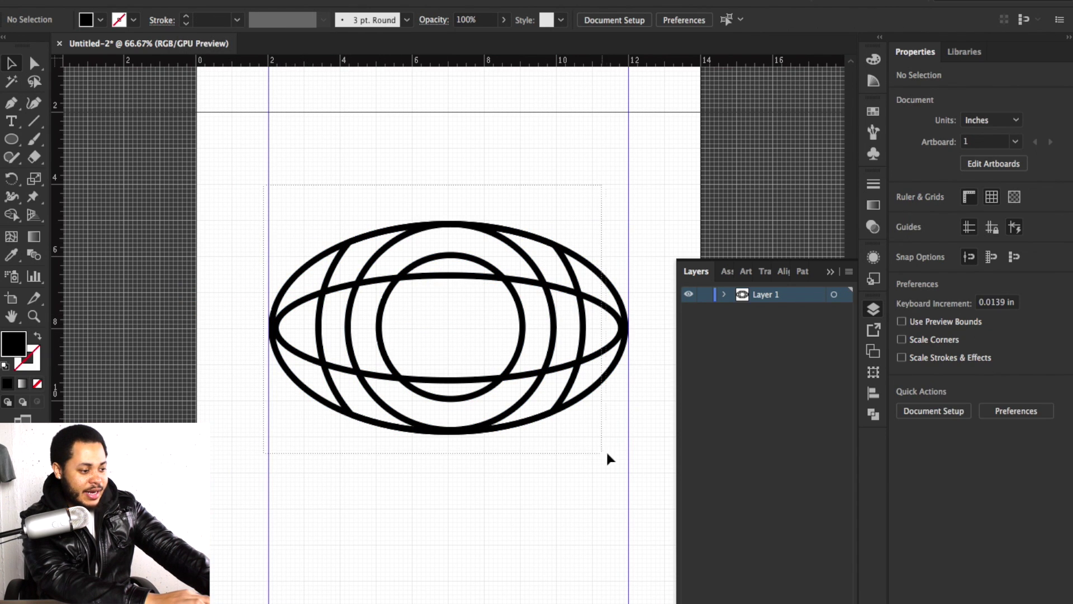
{"action": "left_click_drag", "start_coordinate": [602, 449], "coordinate": [655, 469]}
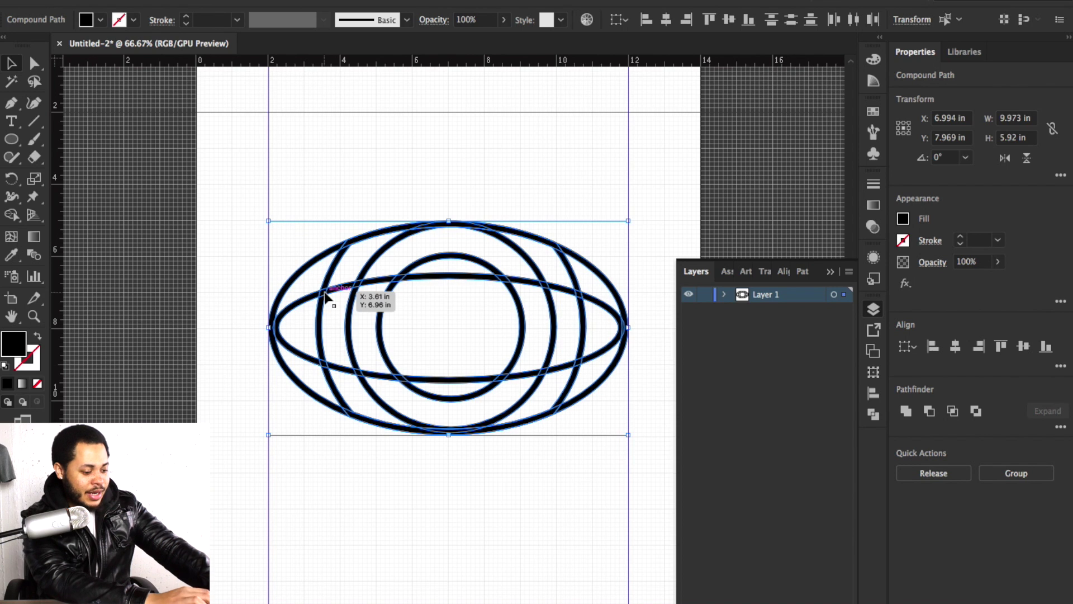
{"action": "key", "text": "ctrl+equal"}
{"action": "key", "text": "ctrl+equal"}
{"action": "key", "text": "ctrl+equal"}
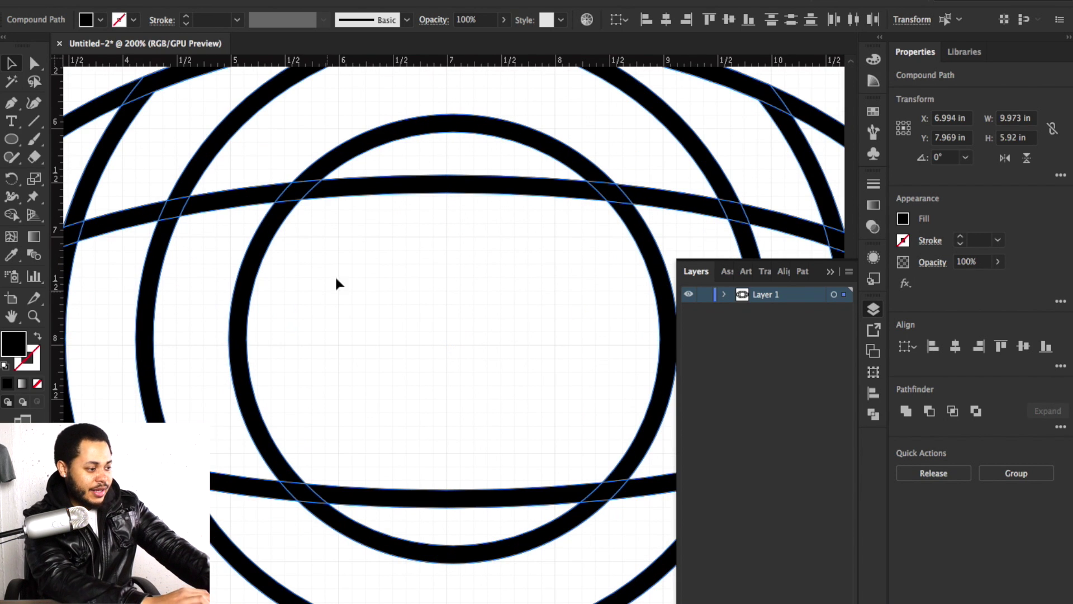
{"action": "scroll", "coordinate": [300, 201], "scroll_direction": "left", "scroll_amount": 3}
{"action": "scroll", "coordinate": [301, 201], "scroll_direction": "up", "scroll_amount": 2}
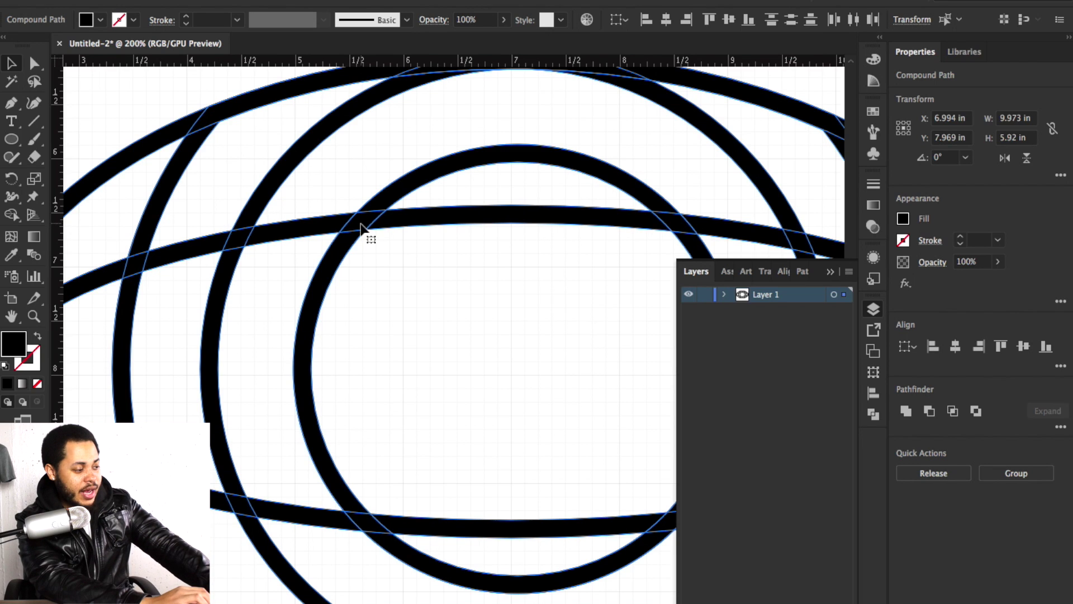
{"action": "scroll", "coordinate": [365, 220], "scroll_direction": "left", "scroll_amount": 2}
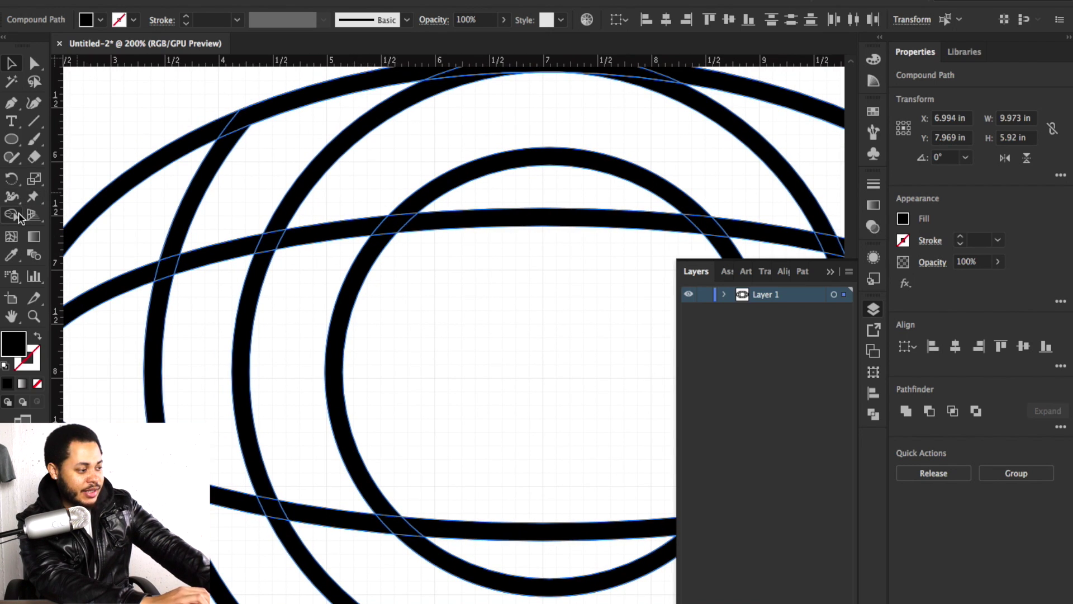
{"action": "left_click", "coordinate": [20, 215]}
{"action": "scroll", "coordinate": [296, 217], "scroll_direction": "up", "scroll_amount": 4}
{"action": "scroll", "coordinate": [297, 216], "scroll_direction": "left", "scroll_amount": 2}
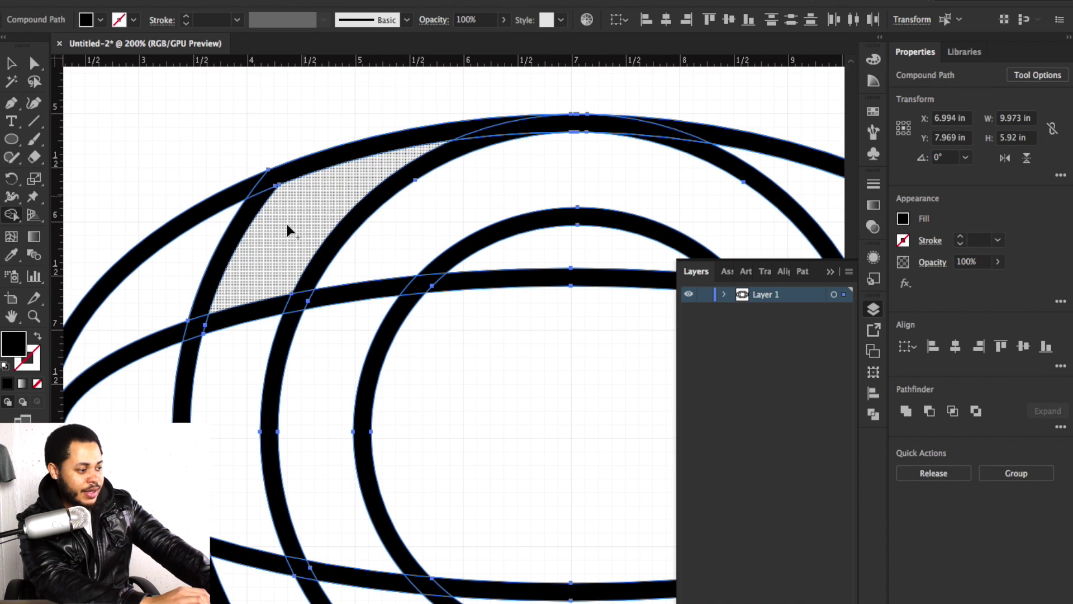
{"action": "left_click", "coordinate": [243, 232], "text": "alt"}
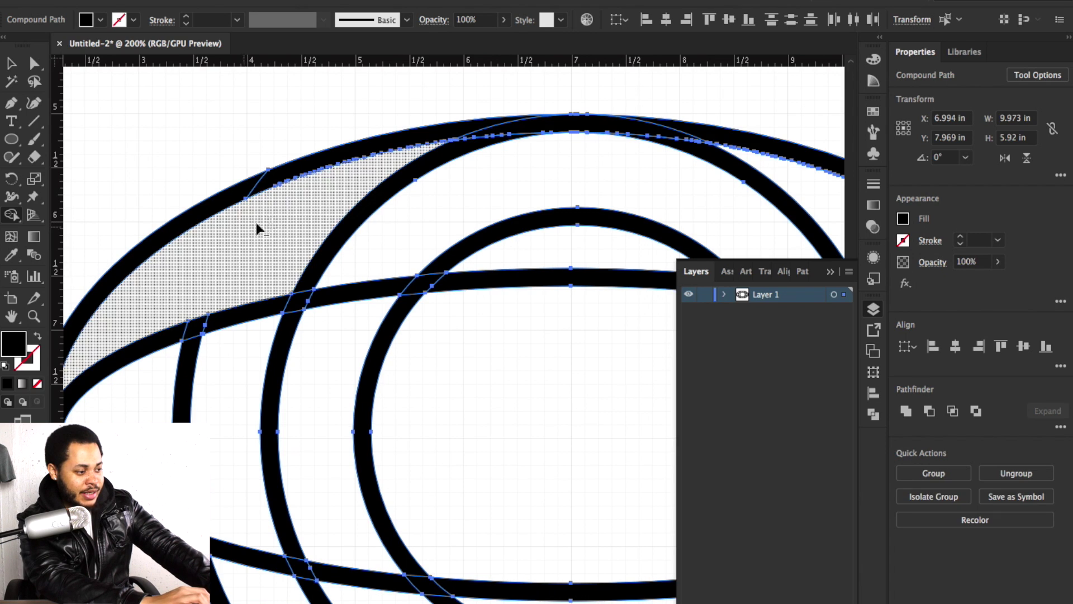
Remove the circle segments between the lower edges of the inner and outer ellipses, leaving both ellipses intact.
{"action": "key", "text": "ctrl+minus"}
{"action": "key", "text": "ctrl+minus"}
{"action": "key", "text": "ctrl+minus"}
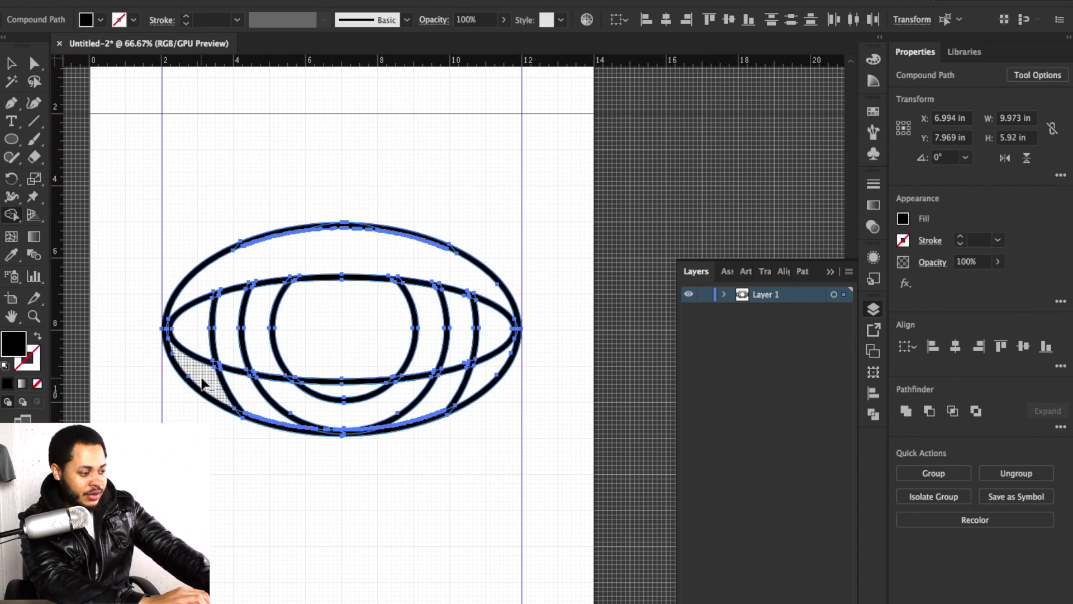
{"action": "mouse_move", "coordinate": [229, 390]}
{"action": "left_mouse_down"}
{"action": "mouse_move", "coordinate": [429, 397]}
{"action": "mouse_move", "coordinate": [484, 382]}
{"action": "left_mouse_up"}
{"action": "key", "text": "v"}
{"action": "left_click", "coordinate": [235, 172]}
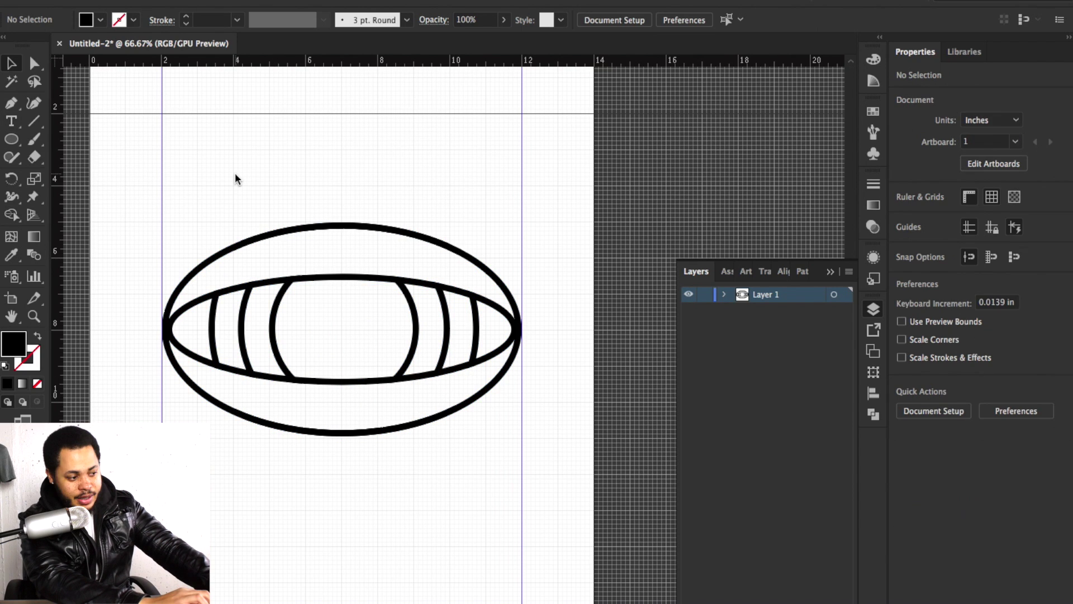
Select all the artwork on Layer 1 and merge it into one shape with Pathfinder Unite.
{"action": "left_click", "coordinate": [833, 295]}
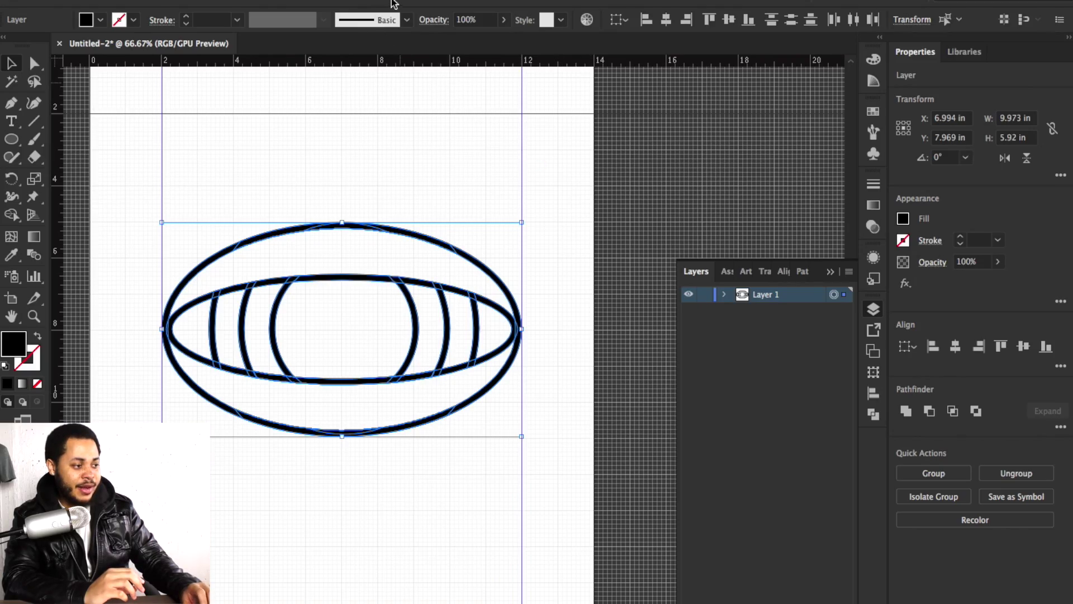
{"action": "left_click", "coordinate": [391, 2]}
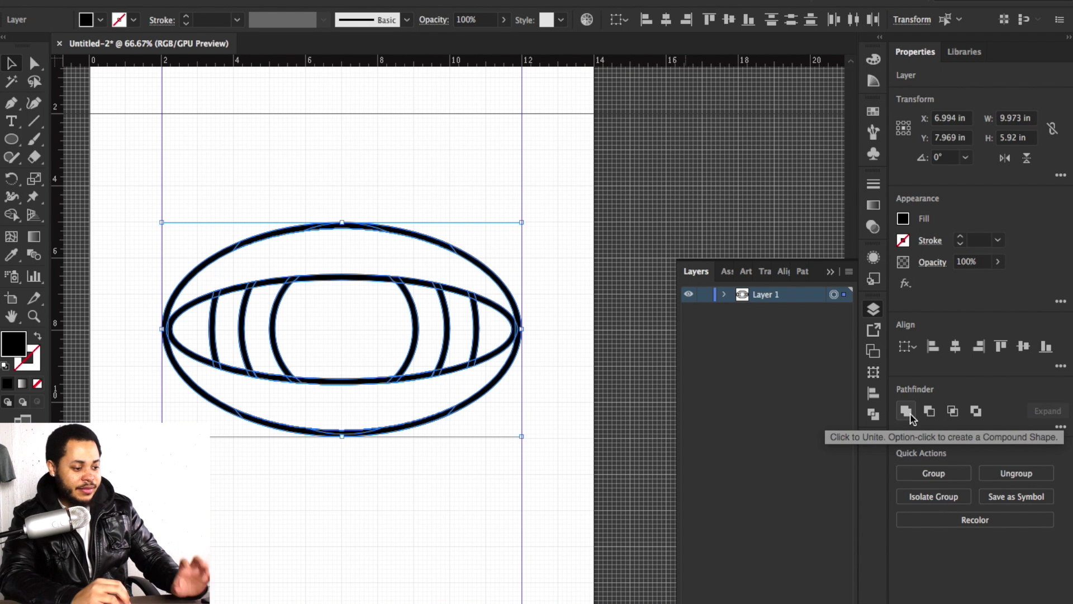
{"action": "left_click", "coordinate": [908, 414]}
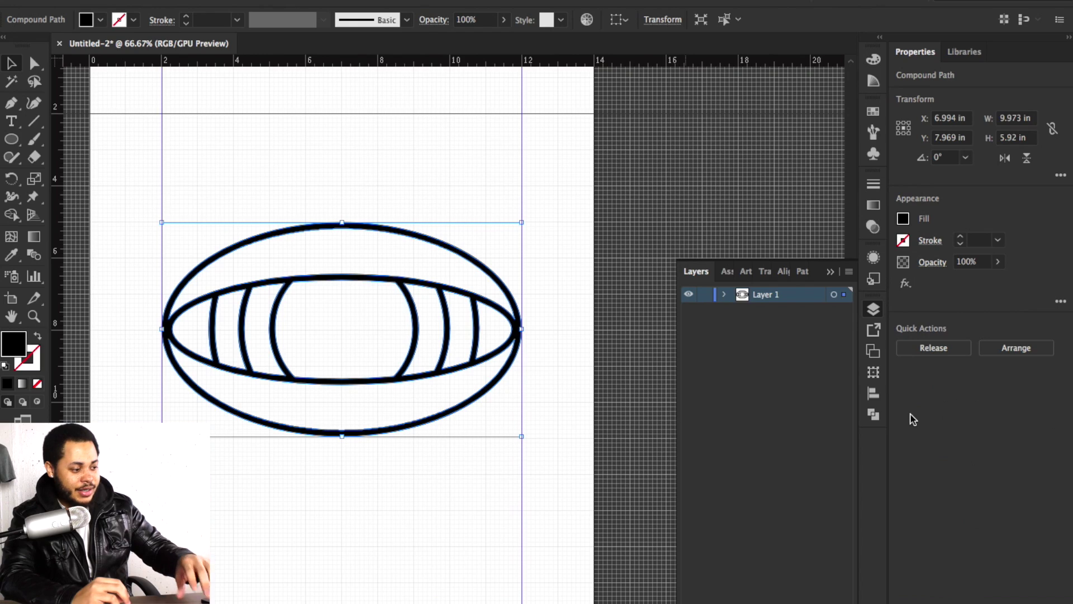
Deselect the artwork and add a new layer beneath Layer 1.
{"action": "left_click", "coordinate": [375, 236]}
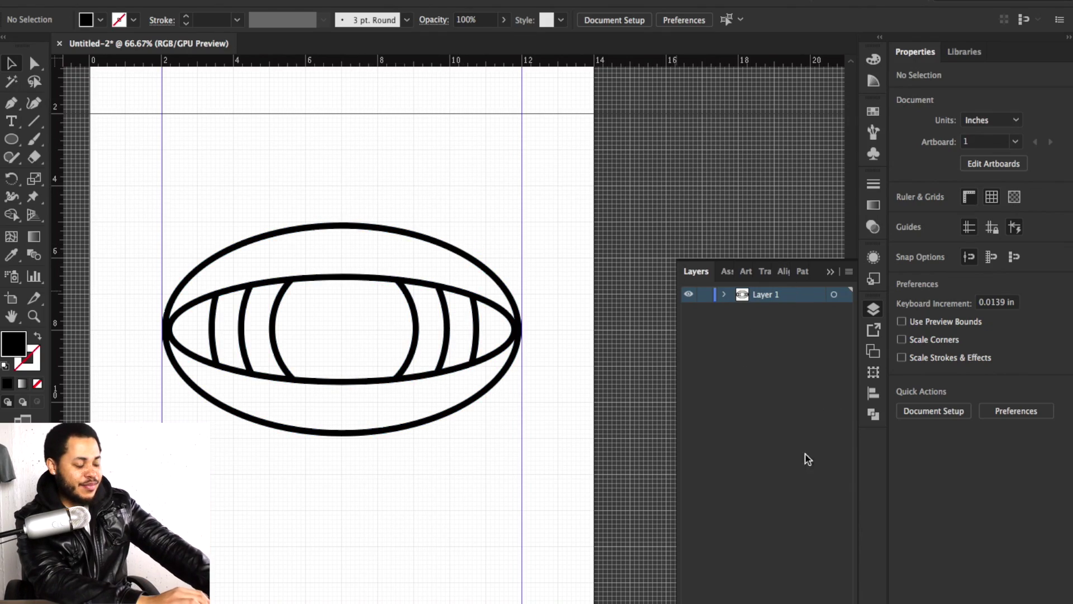
{"action": "left_click", "coordinate": [831, 599]}
{"action": "left_click_drag", "start_coordinate": [783, 312], "coordinate": [783, 294]}
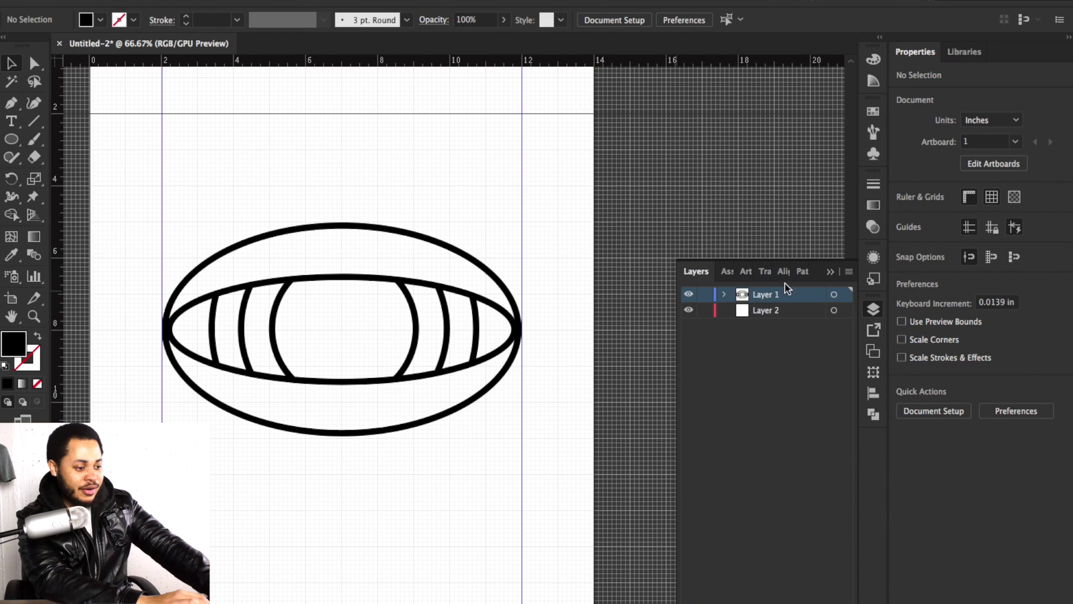
Scale the eye artwork proportionally about its centre to about 6.01 in wide, and lock Layer 1.
{"action": "left_click", "coordinate": [834, 294]}
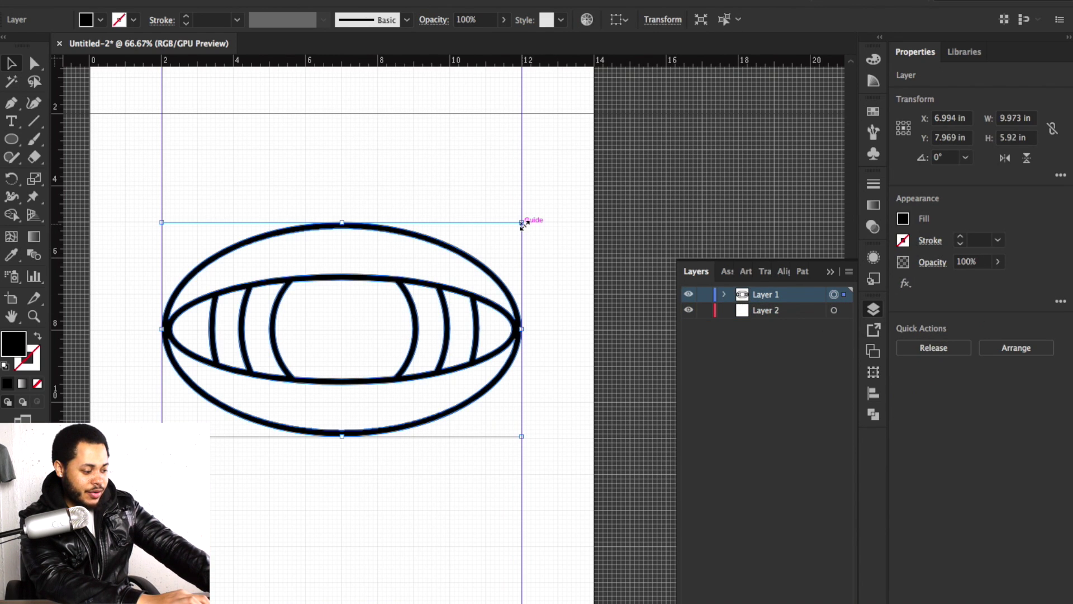
{"action": "left_click_drag", "start_coordinate": [523, 224], "coordinate": [523, 224]}
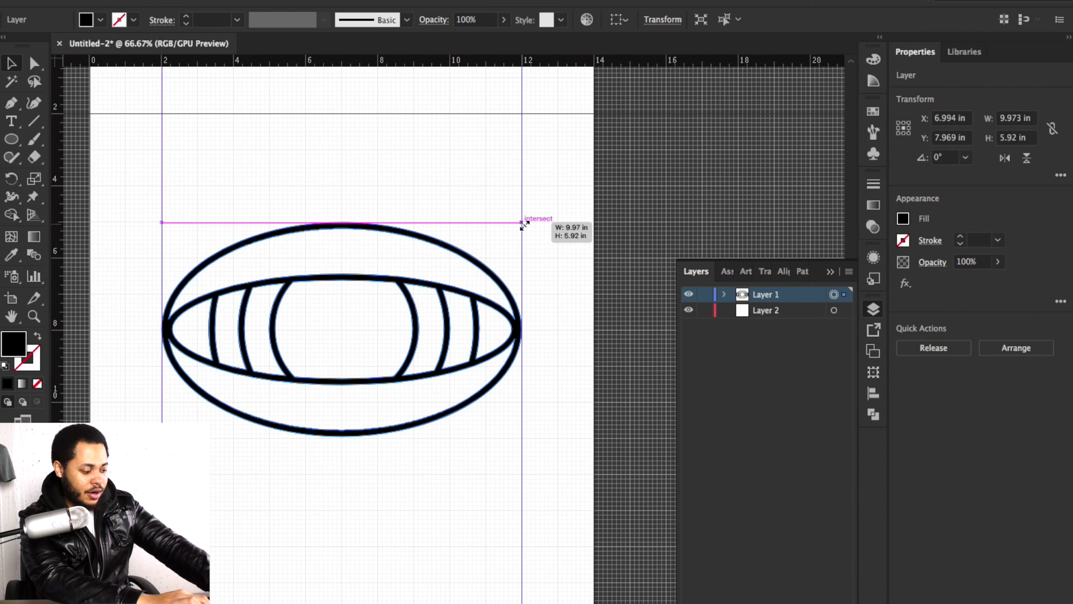
{"action": "left_click_drag", "start_coordinate": [524, 224], "coordinate": [491, 266]}
{"action": "left_click", "coordinate": [705, 294]}
Draw a circle about 9.97 in across on Layer 2, spanning the two vertical guides around the eye.
{"action": "key", "text": "l"}
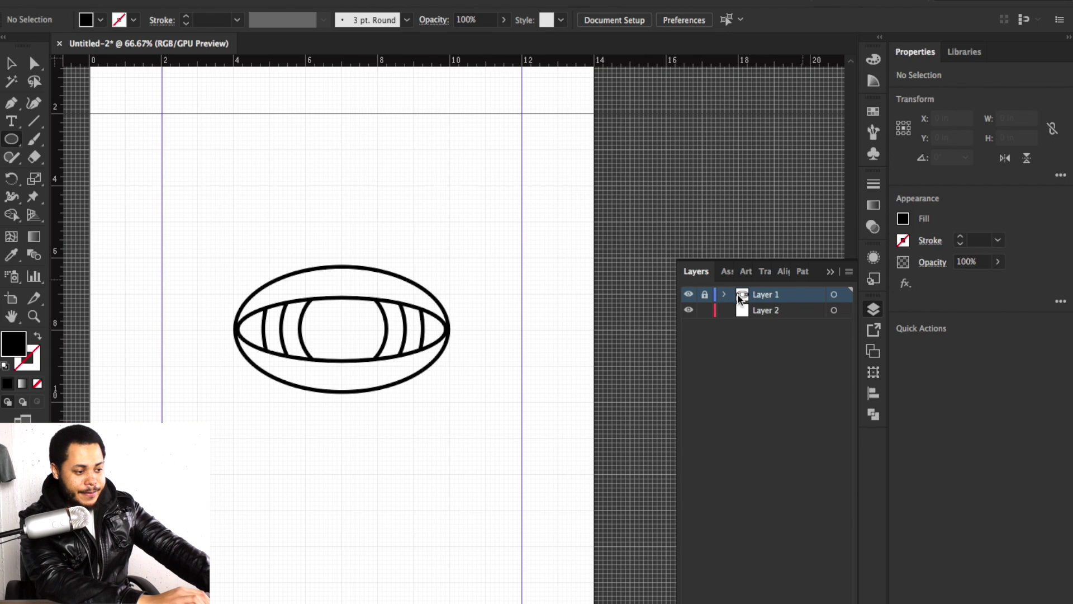
{"action": "left_click", "coordinate": [834, 310]}
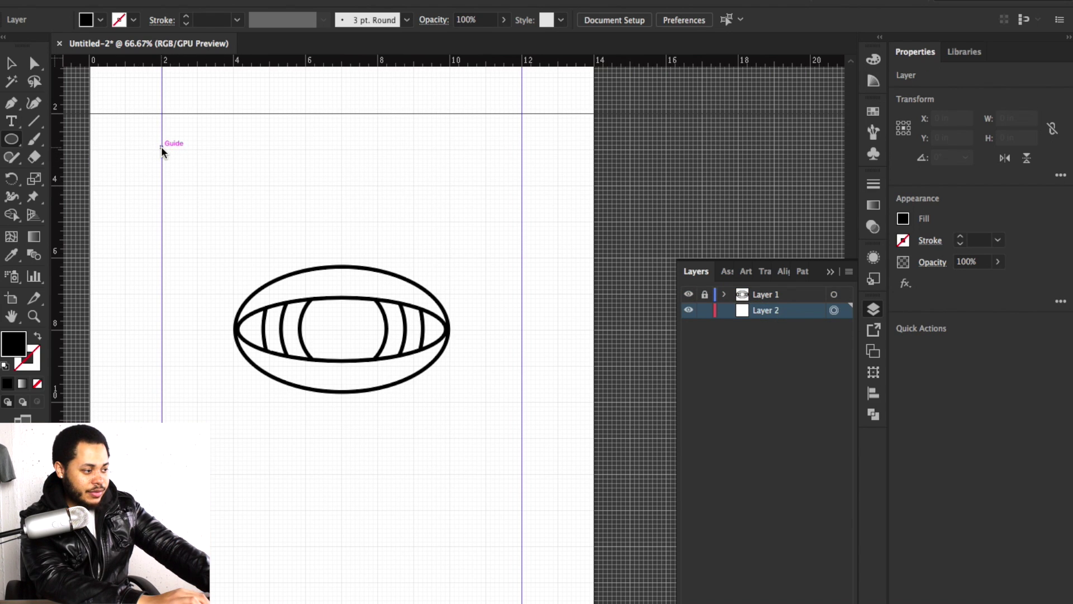
{"action": "left_click_drag", "start_coordinate": [163, 147], "coordinate": [522, 507]}
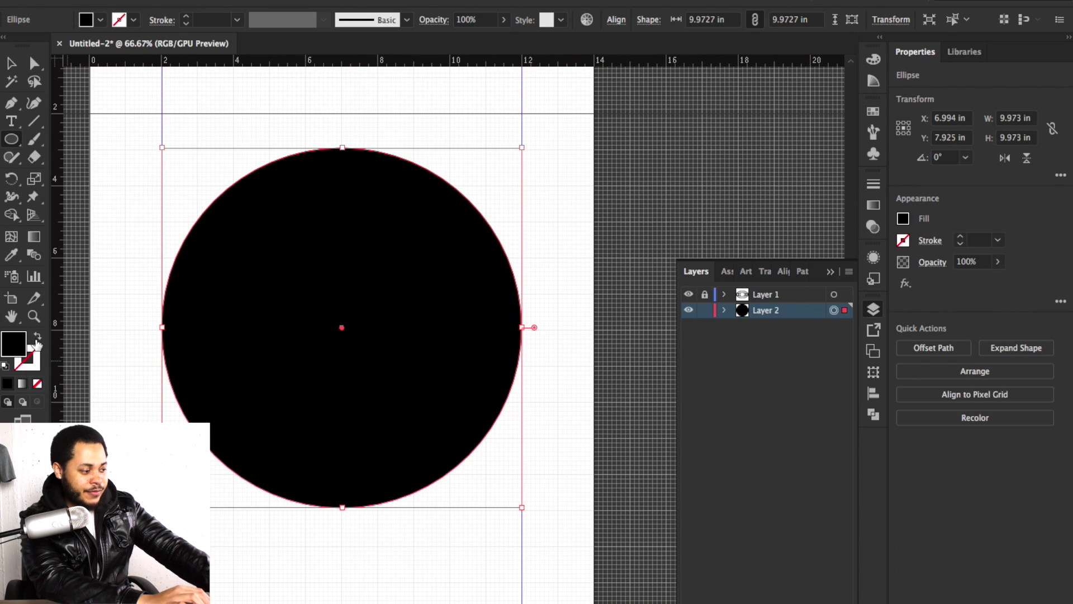
Swap the circle's fill for a black stroke, with an 8 pt weight aligned to the inside.
{"action": "left_click", "coordinate": [37, 337]}
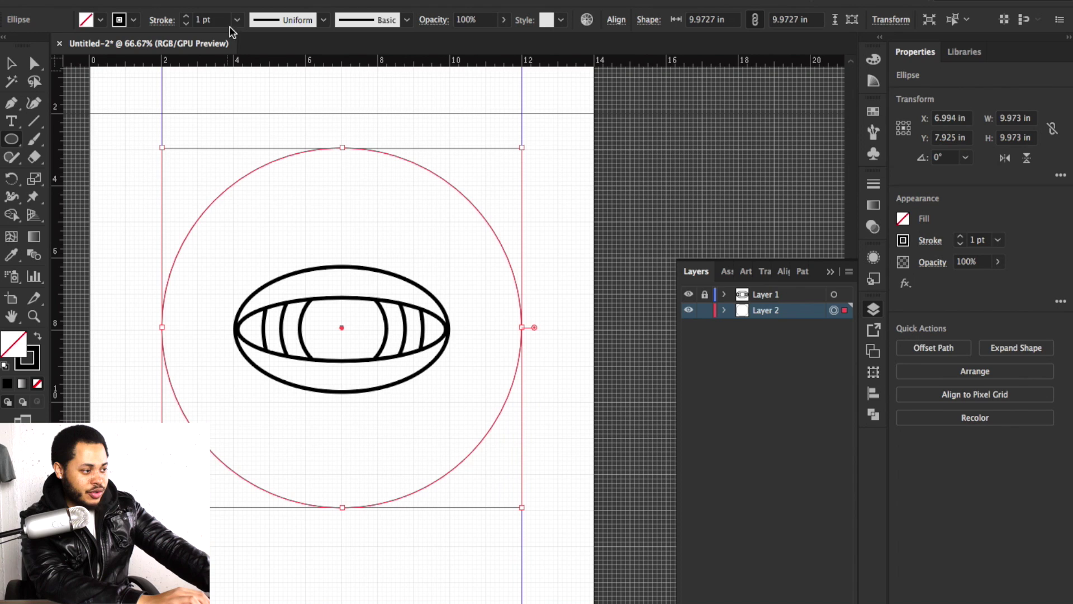
{"action": "left_click", "coordinate": [186, 17]}
{"action": "left_click", "coordinate": [187, 16]}
{"action": "left_click", "coordinate": [161, 19]}
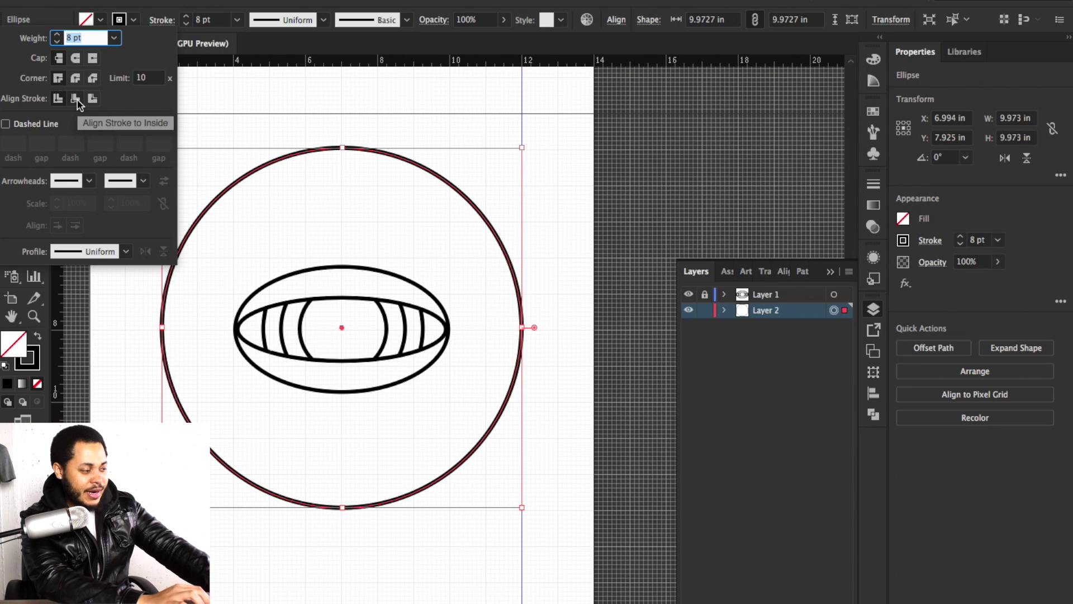
{"action": "left_click", "coordinate": [77, 101]}
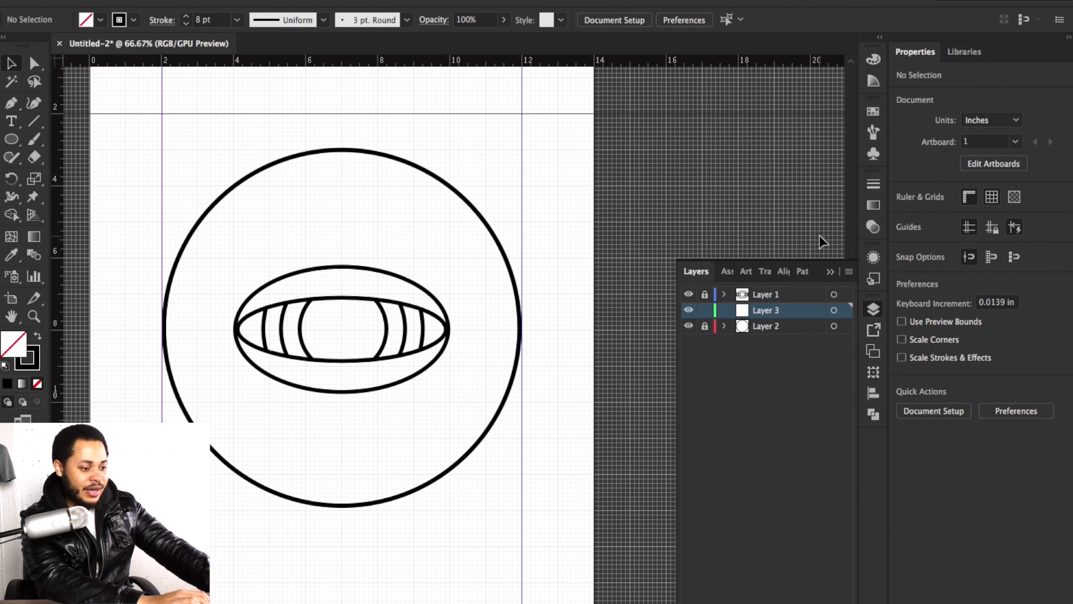
Draw a vertical line about 12 in long on Layer 3, starting at the horizontal guide and crossing the circle's left side.
{"action": "left_click", "coordinate": [834, 311]}
{"action": "key", "text": "backslash"}
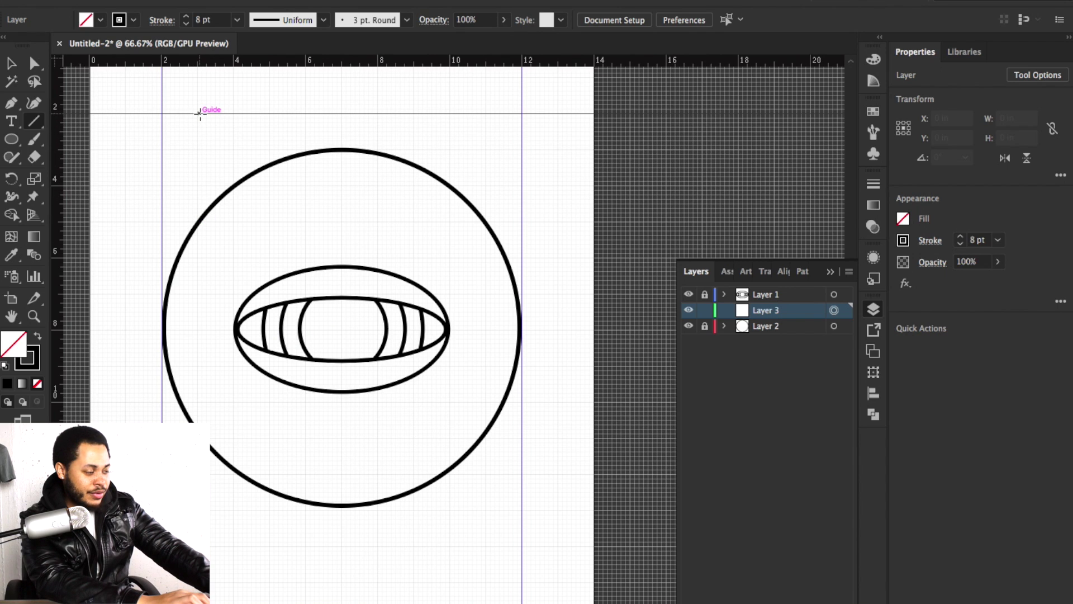
{"action": "left_click_drag", "start_coordinate": [199, 112], "coordinate": [199, 547]}
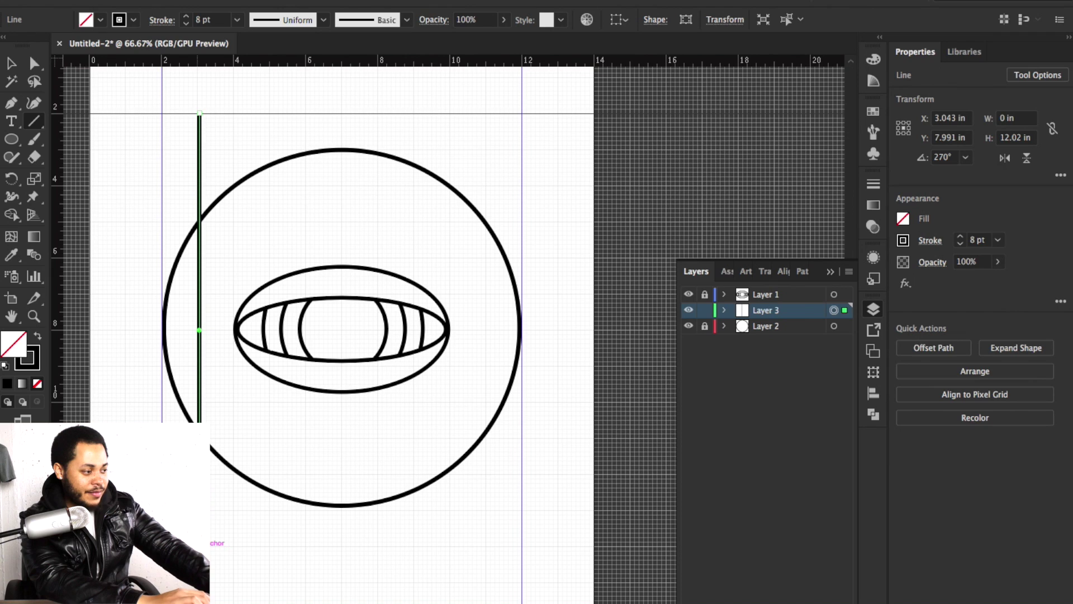
Copy the vertical line about 0.94 in to the right and repeat the copy until eleven evenly spaced lines exist.
{"action": "left_click", "coordinate": [14, 64]}
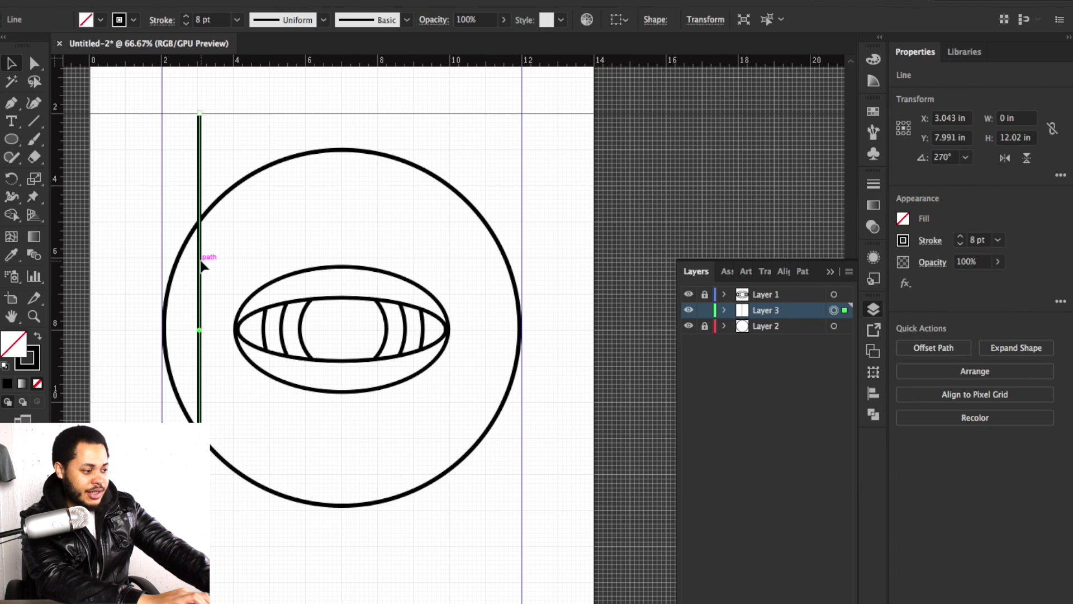
{"action": "left_click_drag", "start_coordinate": [202, 264], "coordinate": [236, 265]}
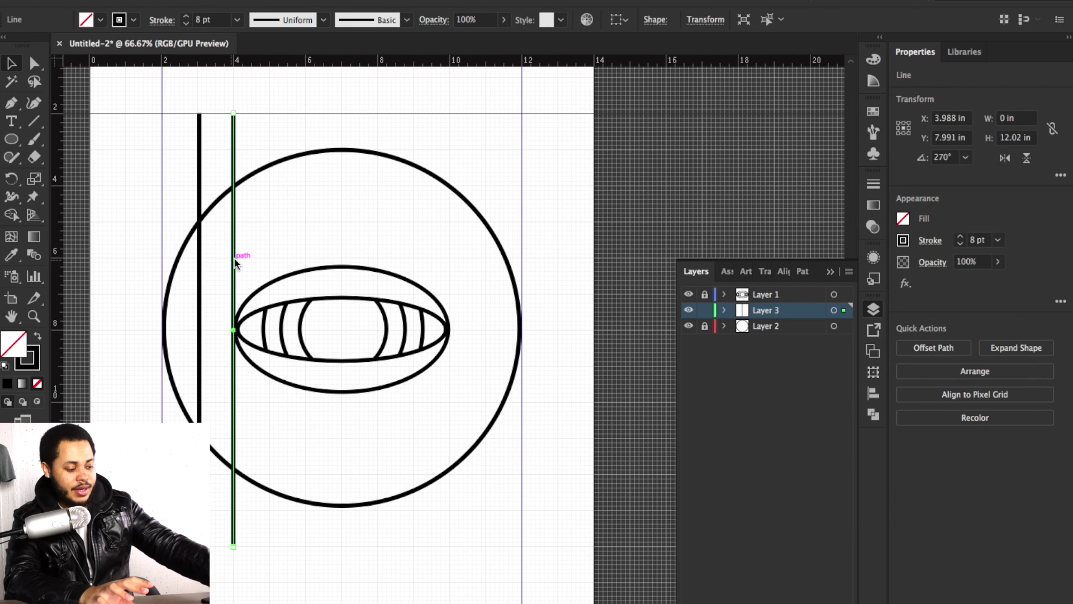
{"action": "left_click", "coordinate": [235, 262]}
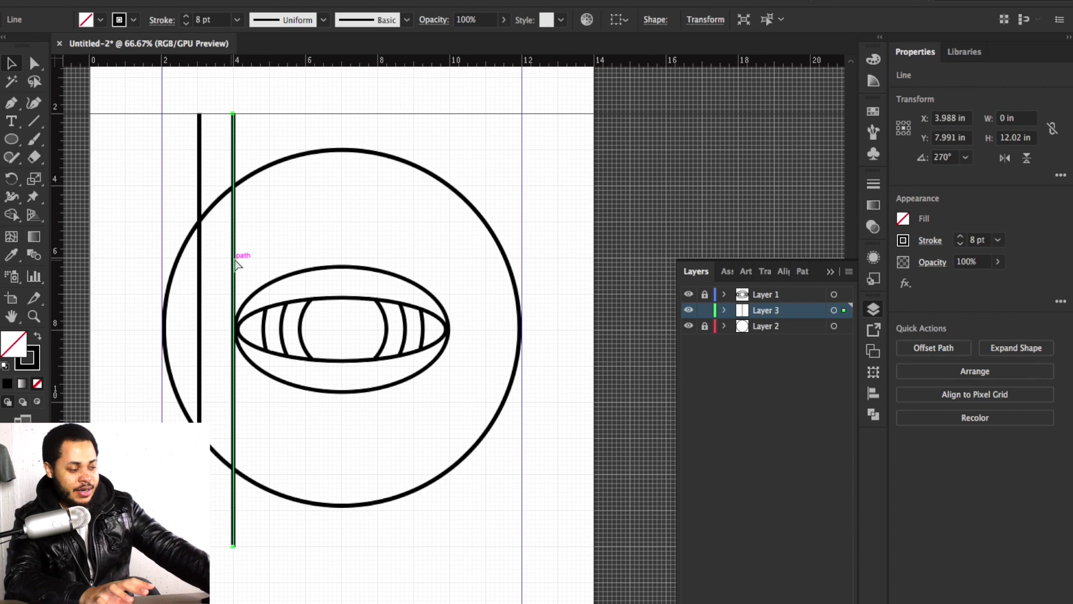
{"action": "key", "text": "ctrl+d"}
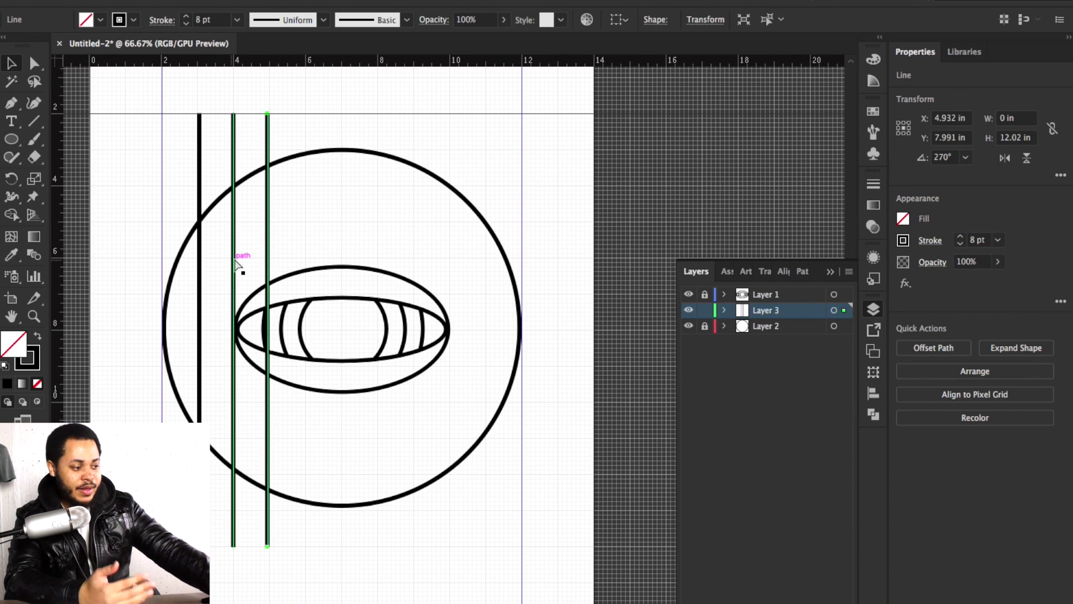
{"action": "key", "text": "ctrl+d"}
{"action": "key", "text": "ctrl+d"}
{"action": "key", "text": "ctrl+d"}
{"action": "key", "text": "ctrl+d"}
{"action": "key", "text": "ctrl+d"}
{"action": "key", "text": "ctrl+d"}
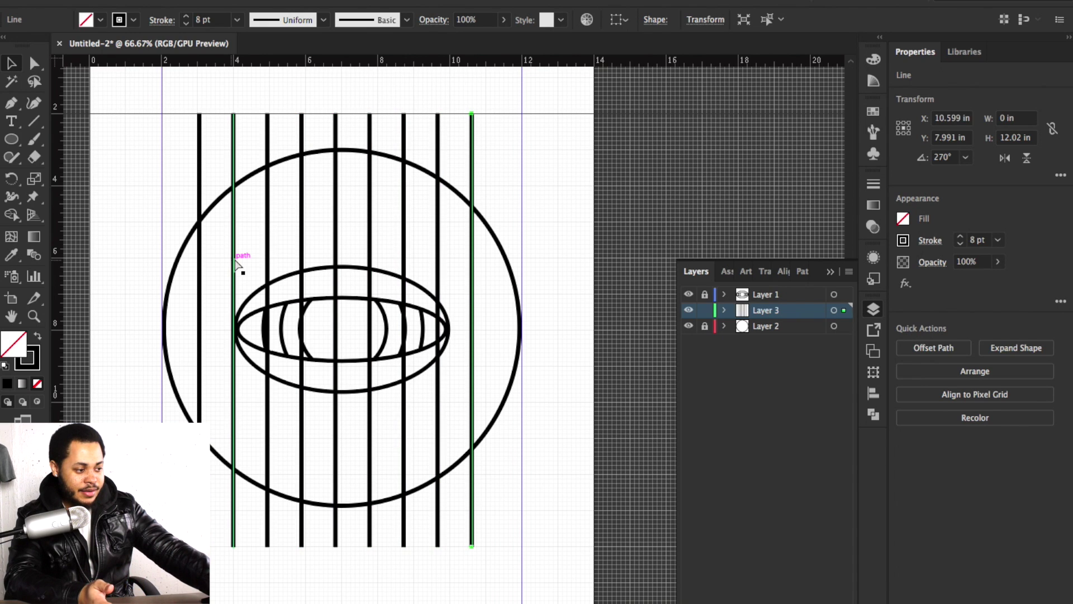
{"action": "key", "text": "ctrl+d"}
{"action": "key", "text": "ctrl+d"}
Select all the vertical lines, centre them horizontally over the circle, and rotate them 45° clockwise.
{"action": "key", "text": "ctrl+a"}
{"action": "left_click", "coordinate": [537, 178]}
{"action": "left_click_drag", "start_coordinate": [536, 175], "coordinate": [511, 175]}
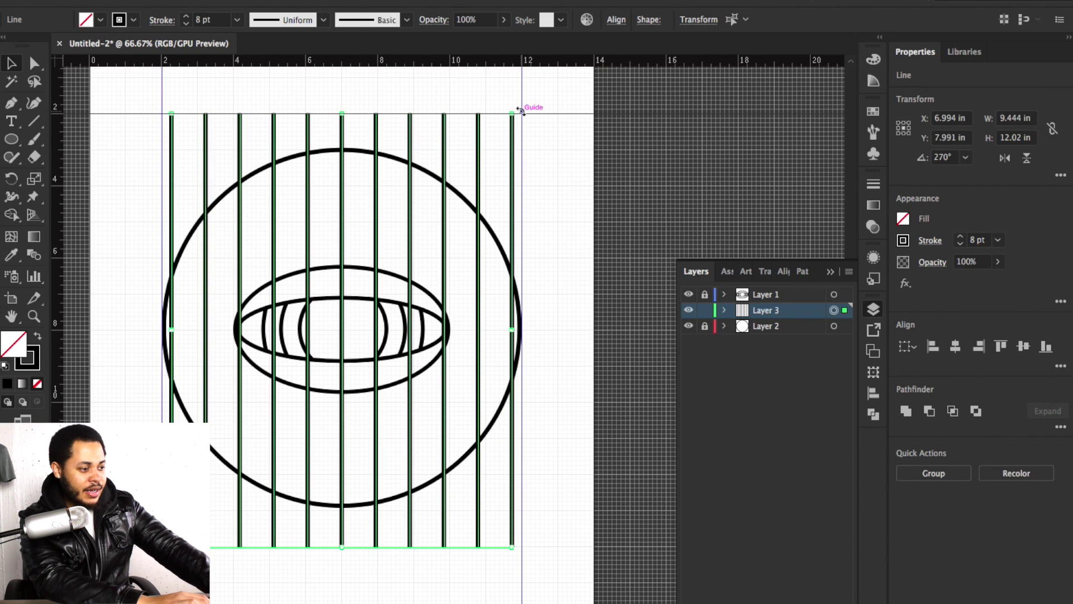
{"action": "left_click_drag", "start_coordinate": [520, 110], "coordinate": [578, 240]}
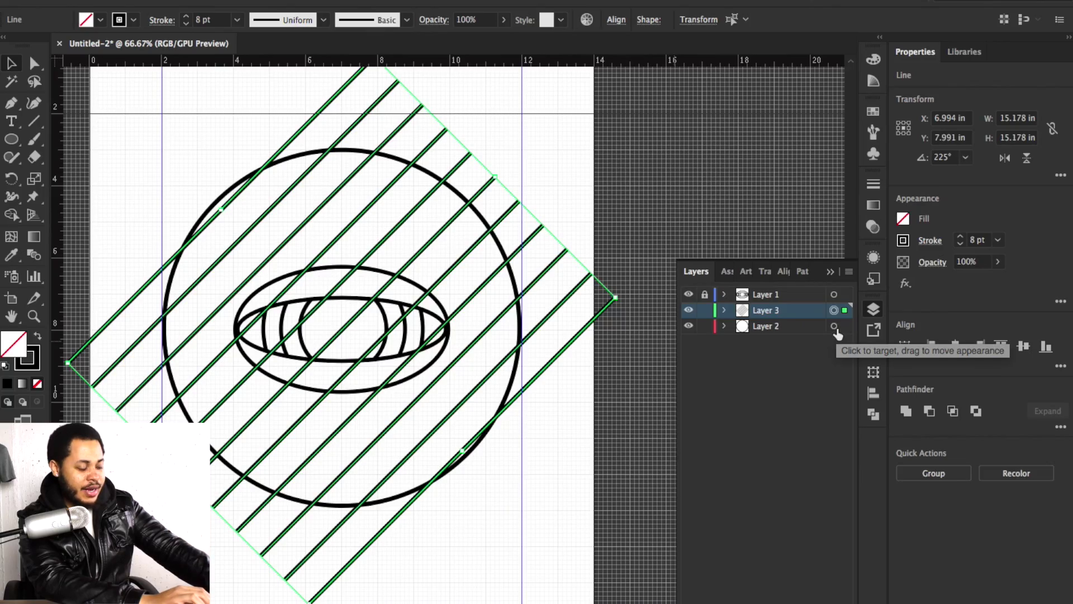
Add the Layer 2 circle to the selected diagonal lines and convert all their strokes to filled shapes with Outline Stroke.
{"action": "left_click", "coordinate": [834, 326]}
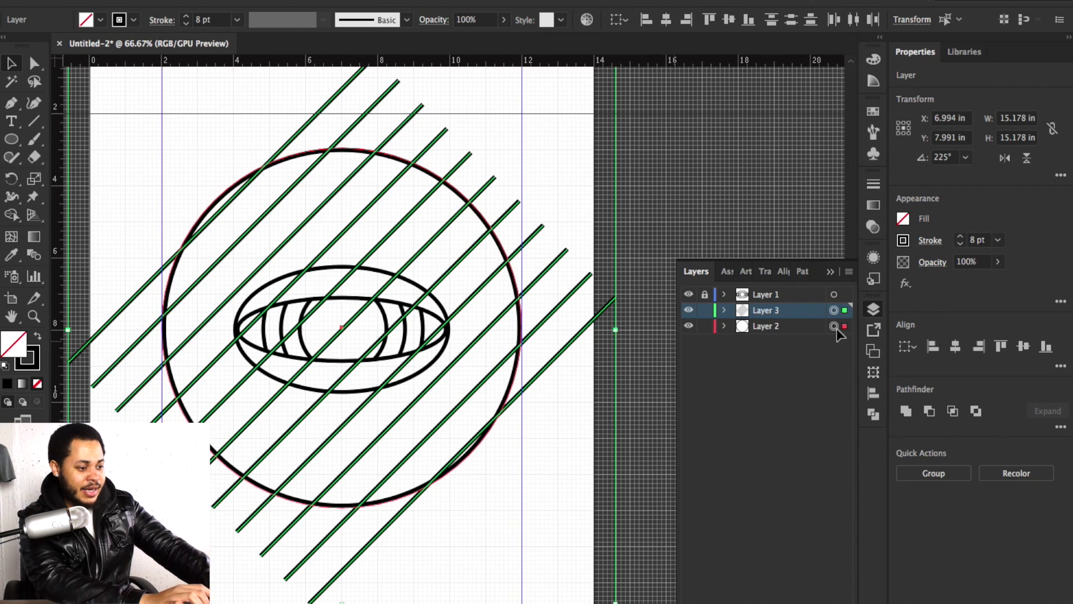
{"action": "left_click", "coordinate": [193, 0]}
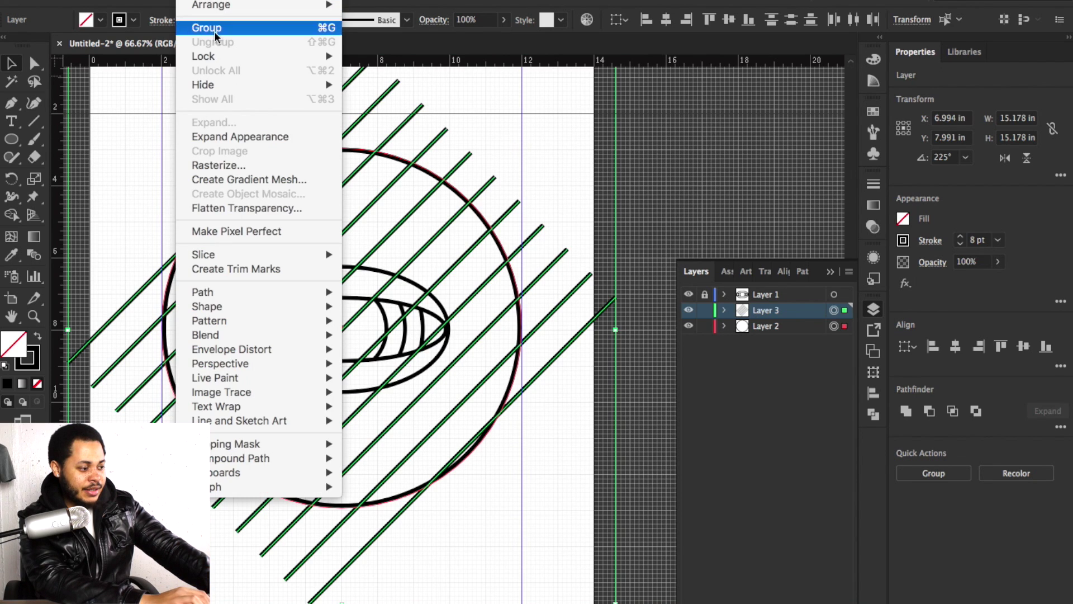
{"action": "mouse_move", "coordinate": [244, 321]}
{"action": "mouse_move", "coordinate": [223, 292]}
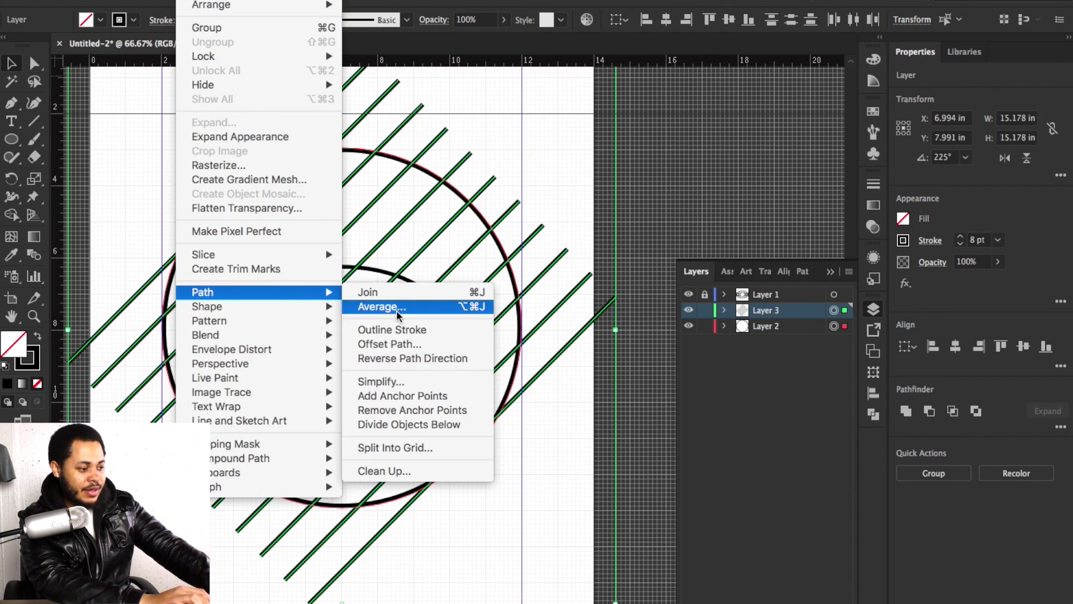
{"action": "left_click", "coordinate": [394, 329]}
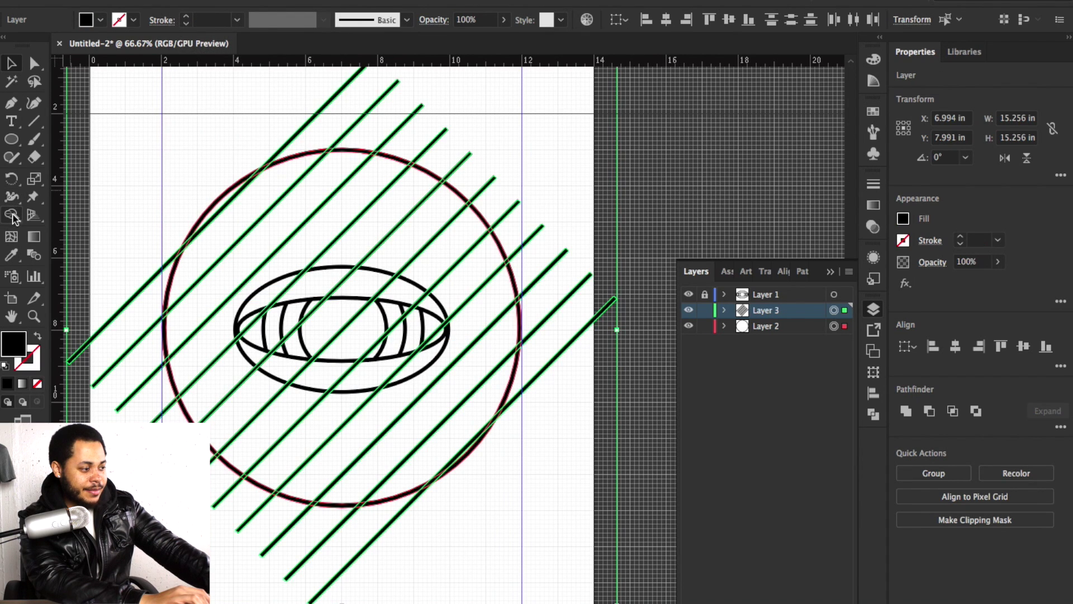
Remove the ends of the diagonal lines outside the circle with the Shape Builder tool.
{"action": "left_click", "coordinate": [12, 215]}
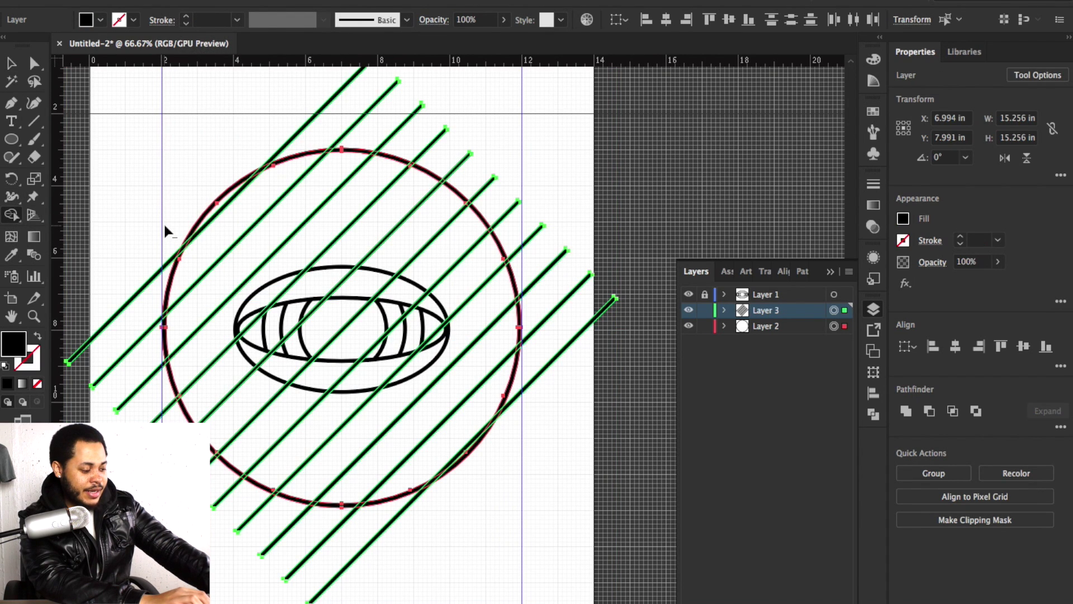
{"action": "mouse_move", "coordinate": [165, 227]}
{"action": "left_mouse_down"}
{"action": "mouse_move", "coordinate": [143, 294]}
{"action": "mouse_move", "coordinate": [155, 407]}
{"action": "mouse_move", "coordinate": [479, 521]}
{"action": "left_mouse_up"}
{"action": "left_click_drag", "start_coordinate": [575, 366], "coordinate": [527, 239]}
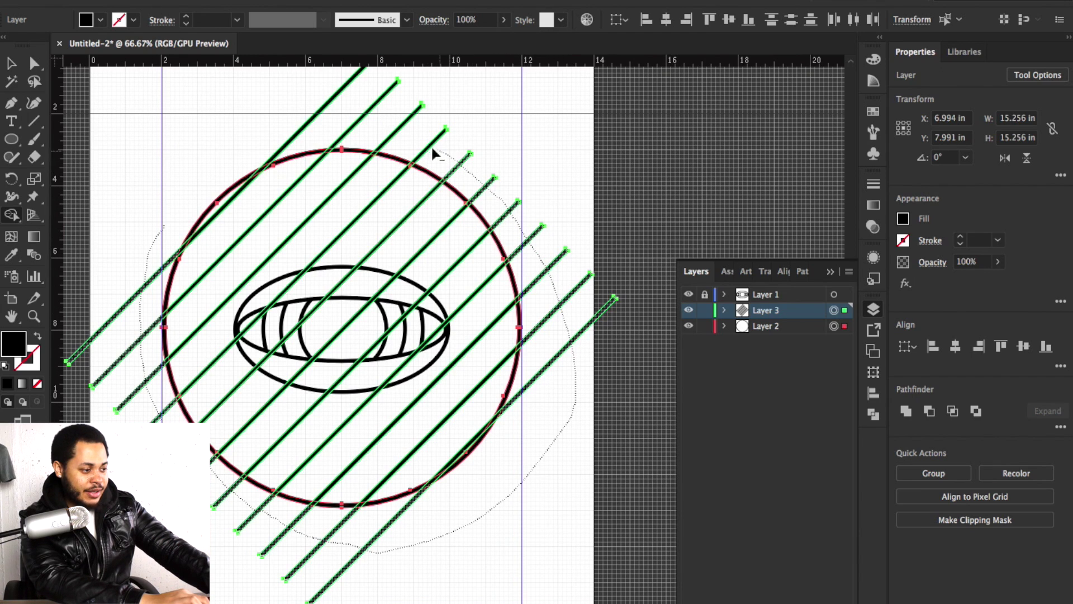
{"action": "left_click_drag", "start_coordinate": [359, 121], "coordinate": [347, 126]}
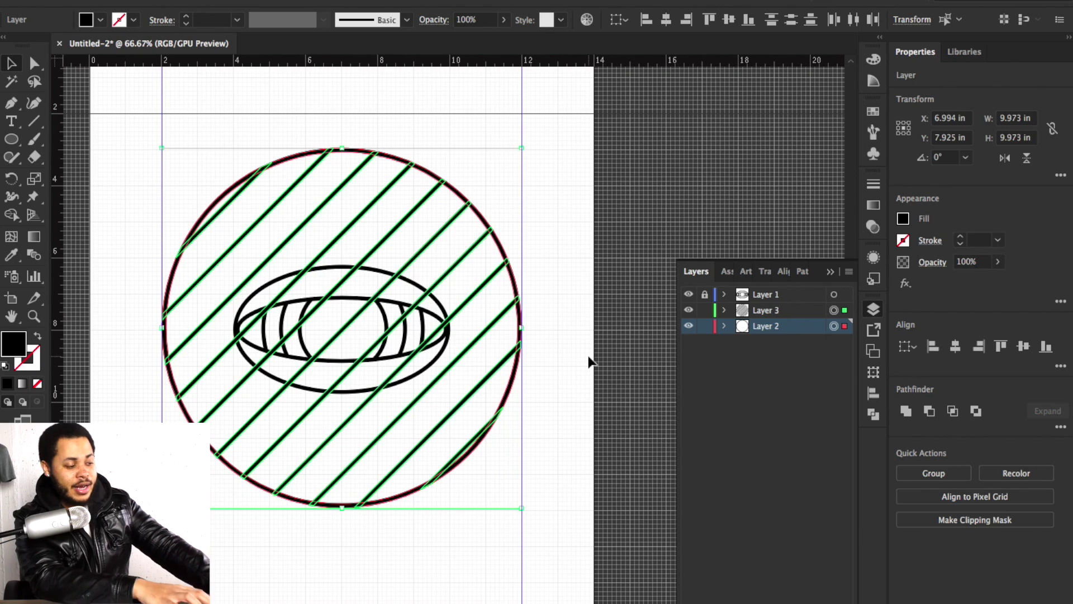
Unite the circle and diagonal lines into one shape and scale it proportionally about its centre to about 8.36 in wide.
{"action": "left_click", "coordinate": [907, 412]}
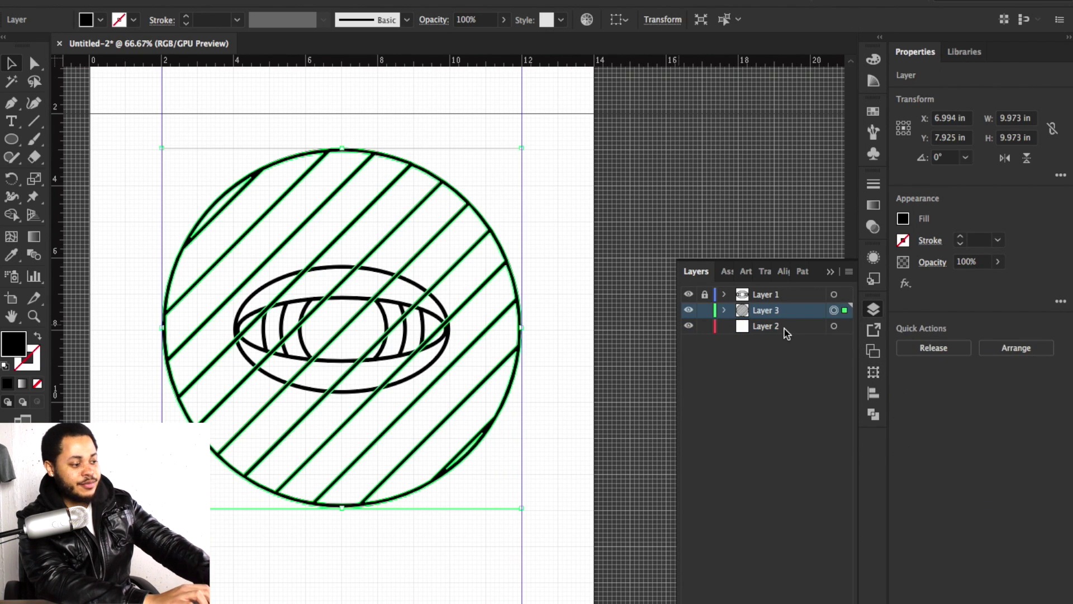
{"action": "left_click", "coordinate": [564, 392]}
{"action": "left_click", "coordinate": [834, 311]}
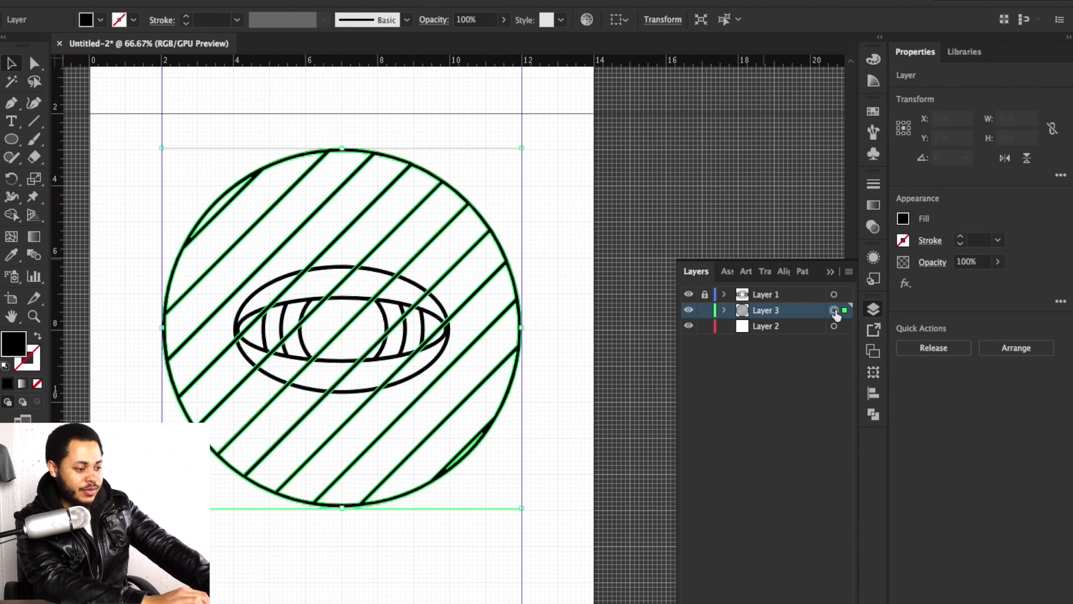
{"action": "left_click_drag", "start_coordinate": [521, 148], "coordinate": [506, 184]}
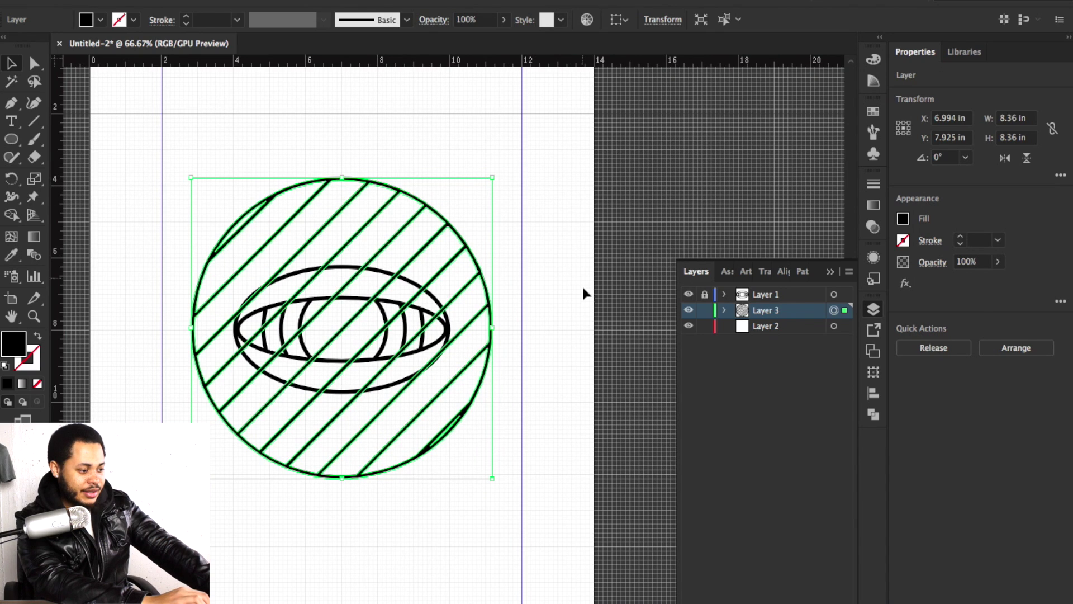
{"action": "left_click", "coordinate": [579, 312]}
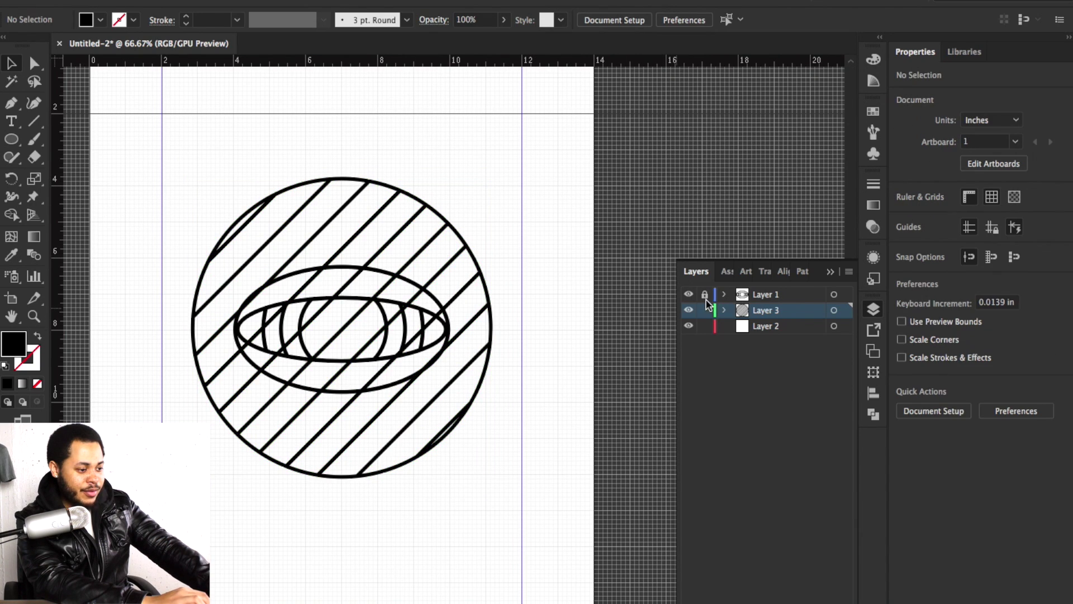
Copy the eye artwork from Layer 1 in place onto a new hidden layer above it, and reselect the original.
{"action": "left_click", "coordinate": [835, 295]}
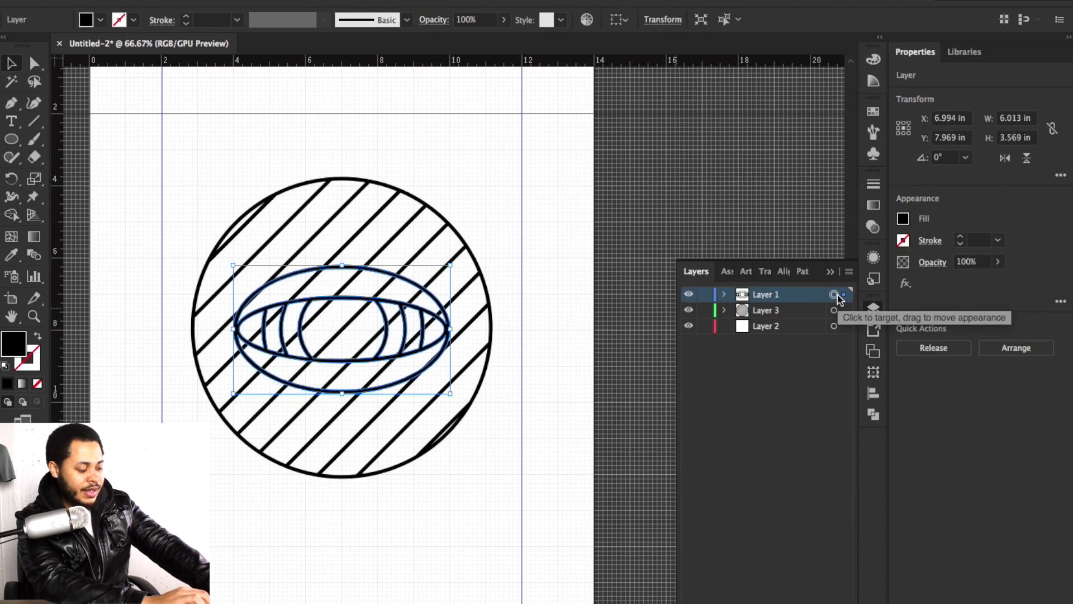
{"action": "key", "text": "ctrl+l"}
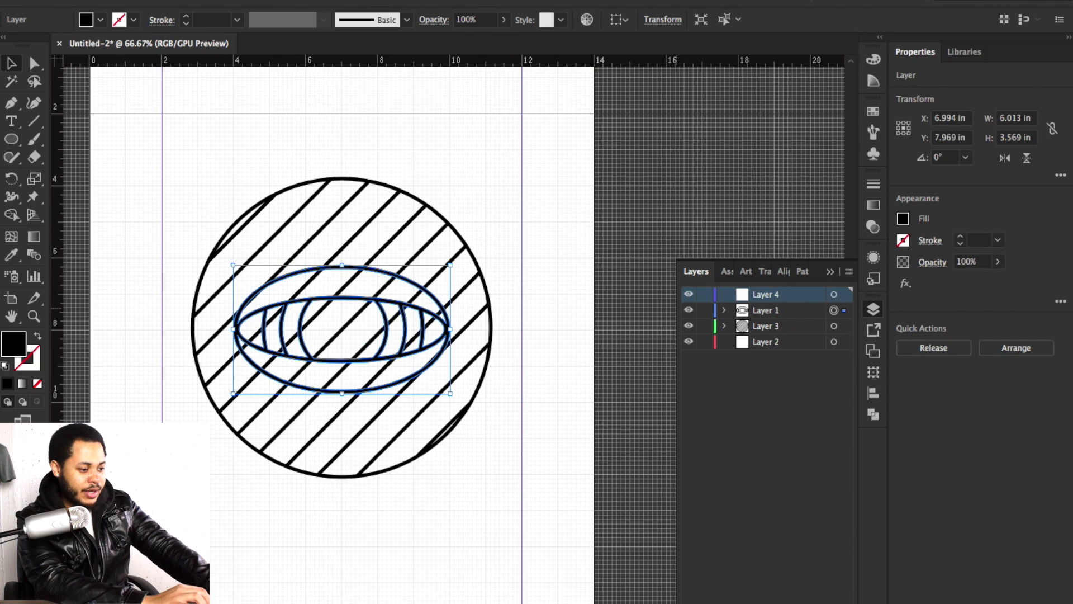
{"action": "key", "text": "ctrl+8"}
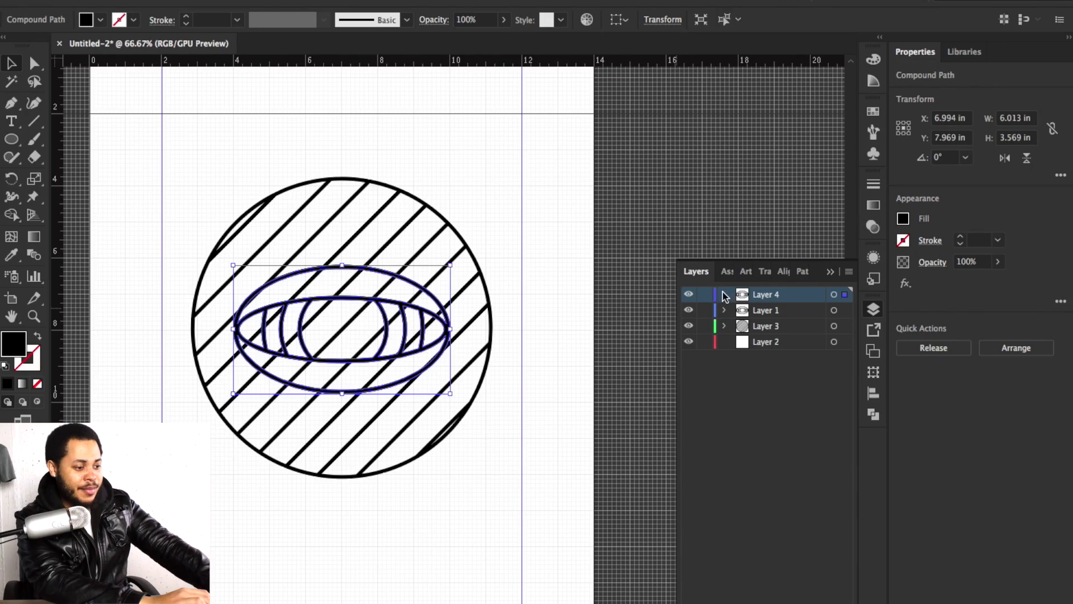
{"action": "left_click", "coordinate": [689, 295]}
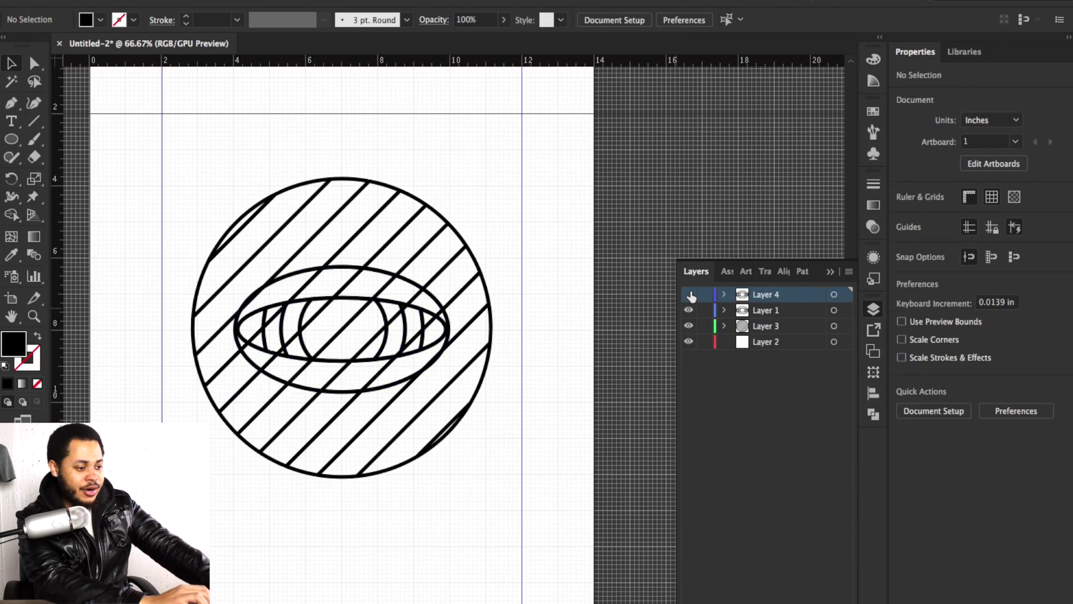
{"action": "left_click", "coordinate": [835, 311]}
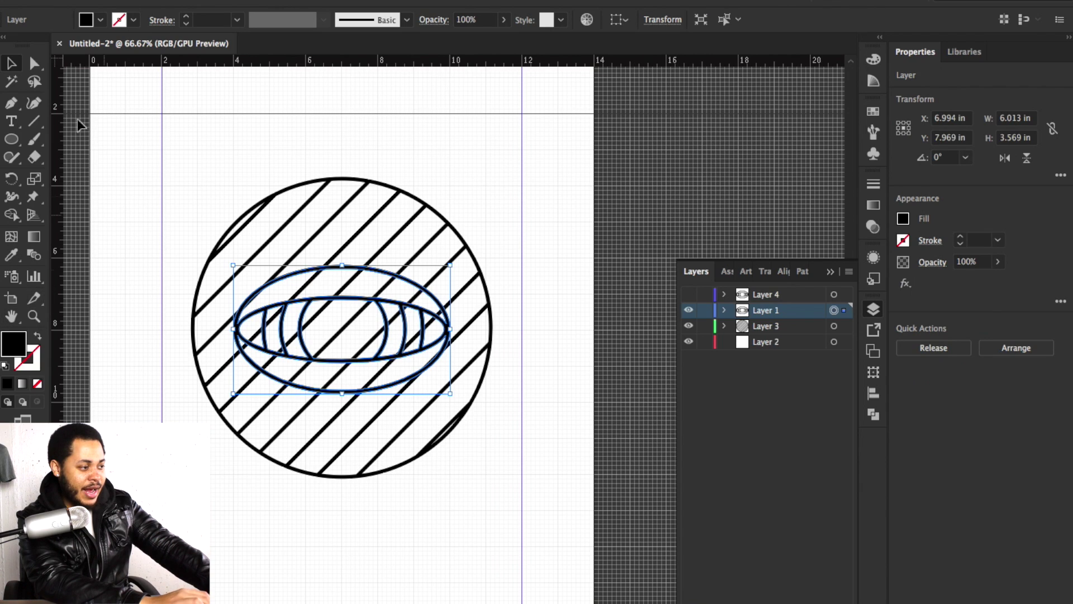
Give the Layer 1 eye artwork an 8 pt black stroke and convert it to filled shapes with Outline Stroke.
{"action": "left_click", "coordinate": [27, 360]}
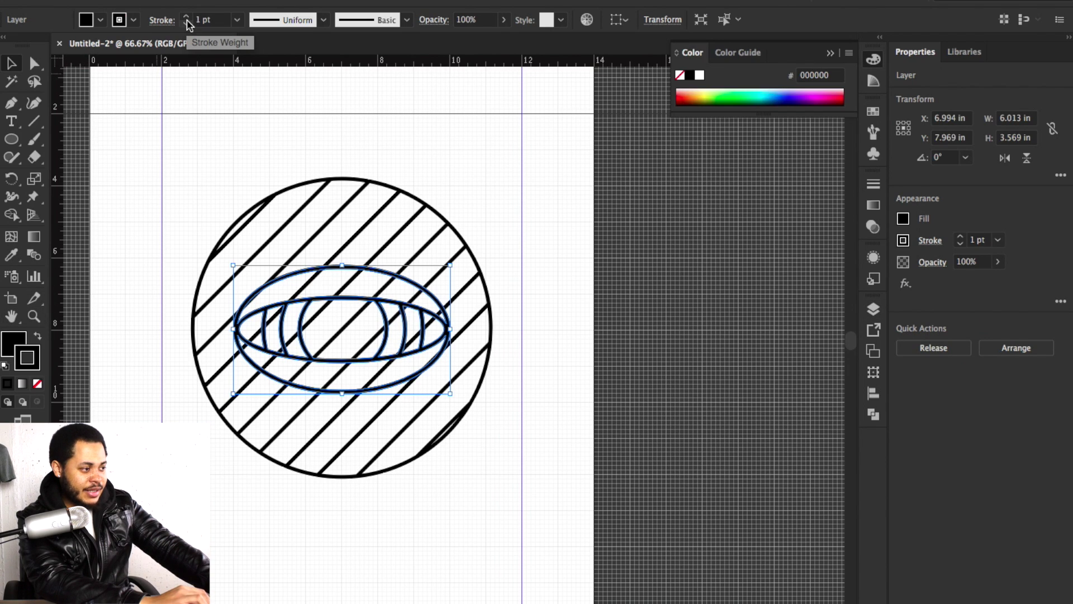
{"action": "left_click", "coordinate": [160, 20]}
{"action": "type", "text": "8"}
{"action": "key", "text": "Return"}
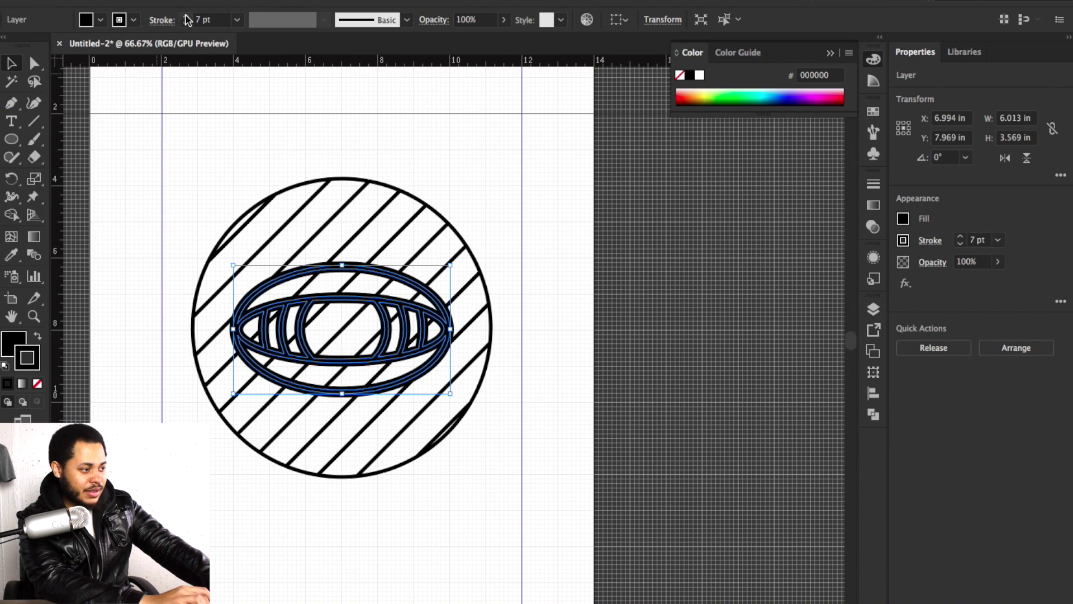
{"action": "left_click", "coordinate": [874, 310]}
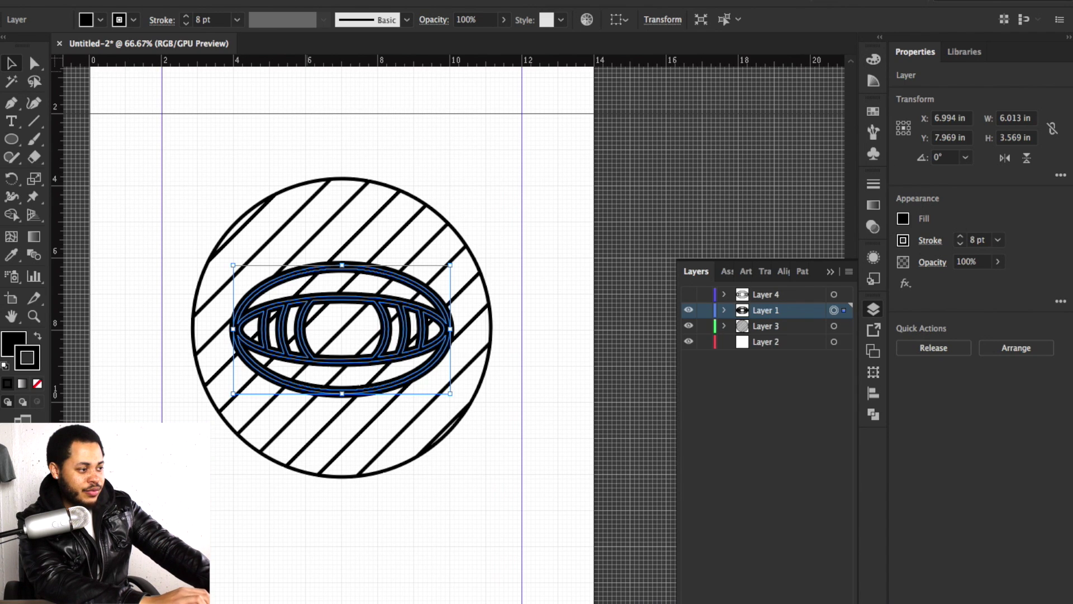
{"action": "left_click", "coordinate": [192, 0]}
{"action": "mouse_move", "coordinate": [222, 287]}
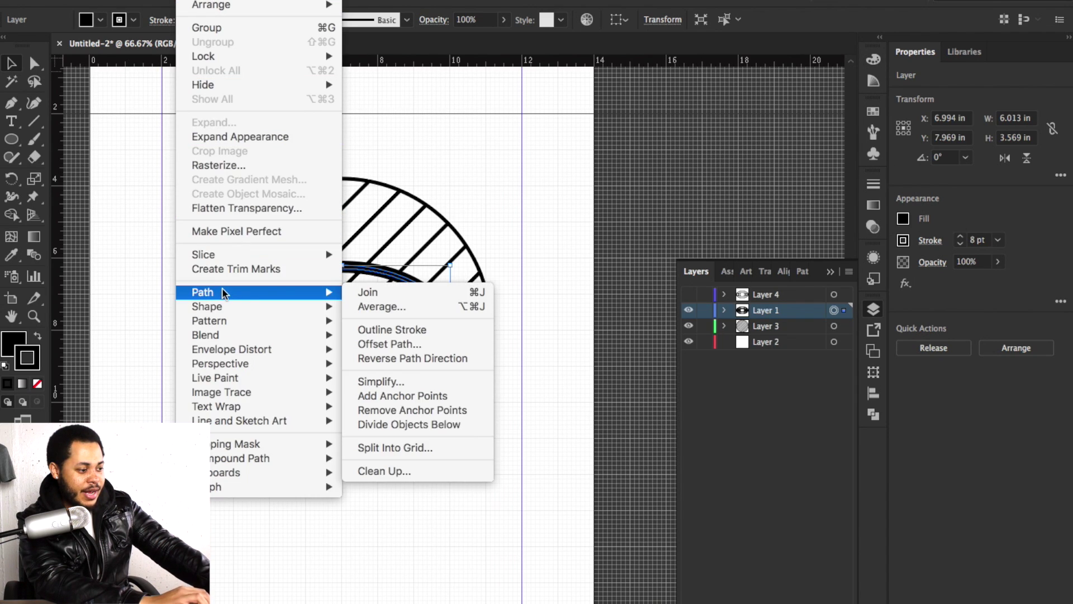
{"action": "left_click", "coordinate": [418, 329]}
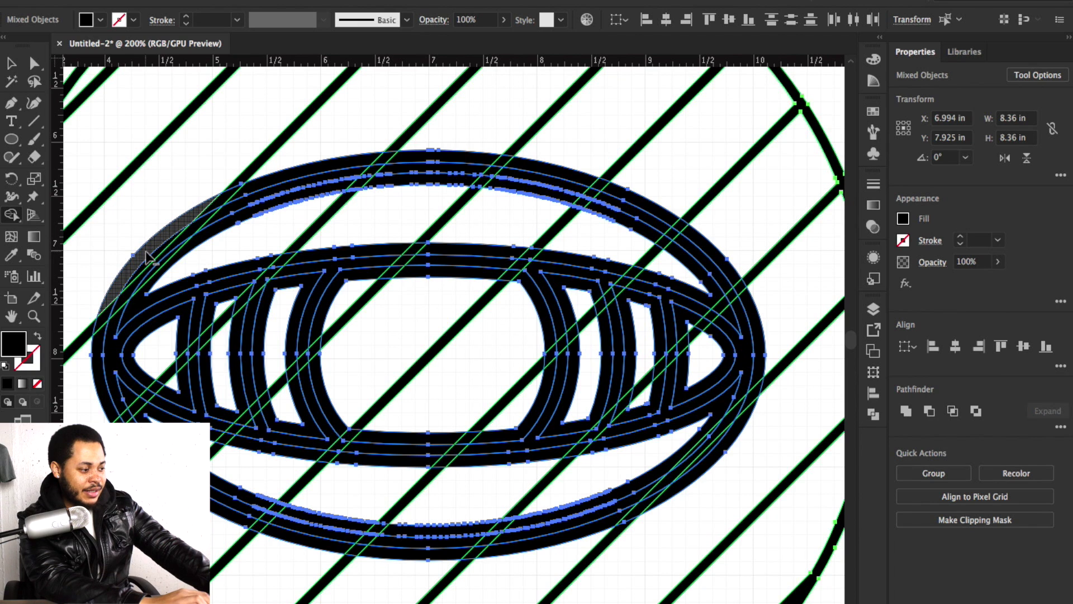
Remove the thickened eye and the diagonal line segments lying under it with the Shape Builder tool.
{"action": "mouse_move", "coordinate": [148, 251]}
{"action": "left_mouse_down"}
{"action": "mouse_move", "coordinate": [157, 314]}
{"action": "mouse_move", "coordinate": [132, 324]}
{"action": "mouse_move", "coordinate": [392, 262]}
{"action": "mouse_move", "coordinate": [487, 190]}
{"action": "left_mouse_up"}
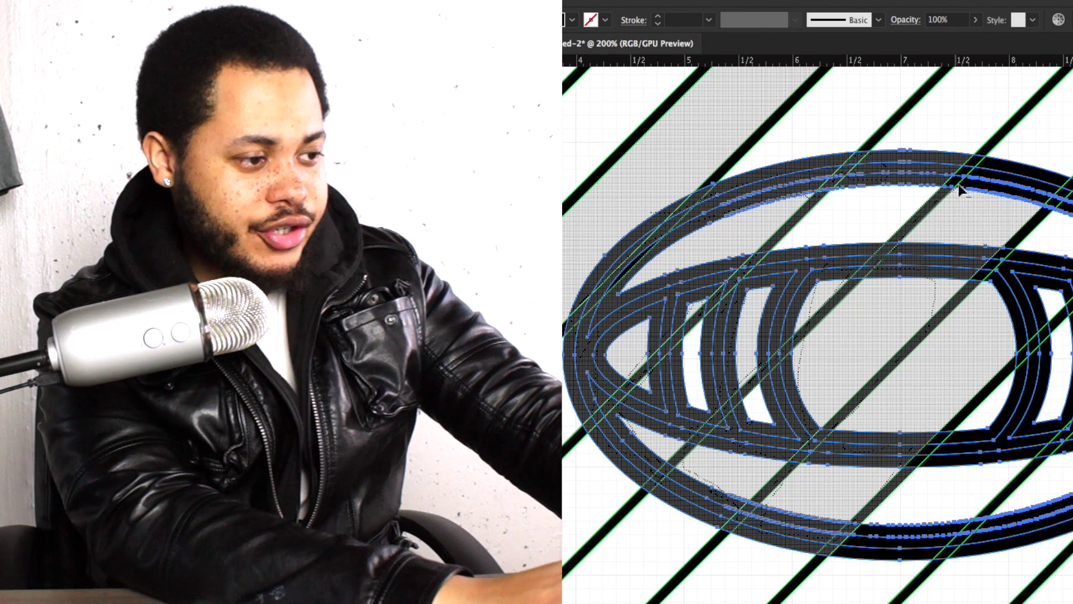
{"action": "mouse_move", "coordinate": [960, 190]}
{"action": "left_mouse_down"}
{"action": "mouse_move", "coordinate": [1040, 180]}
{"action": "mouse_move", "coordinate": [1017, 249]}
{"action": "mouse_move", "coordinate": [986, 277]}
{"action": "left_mouse_up"}
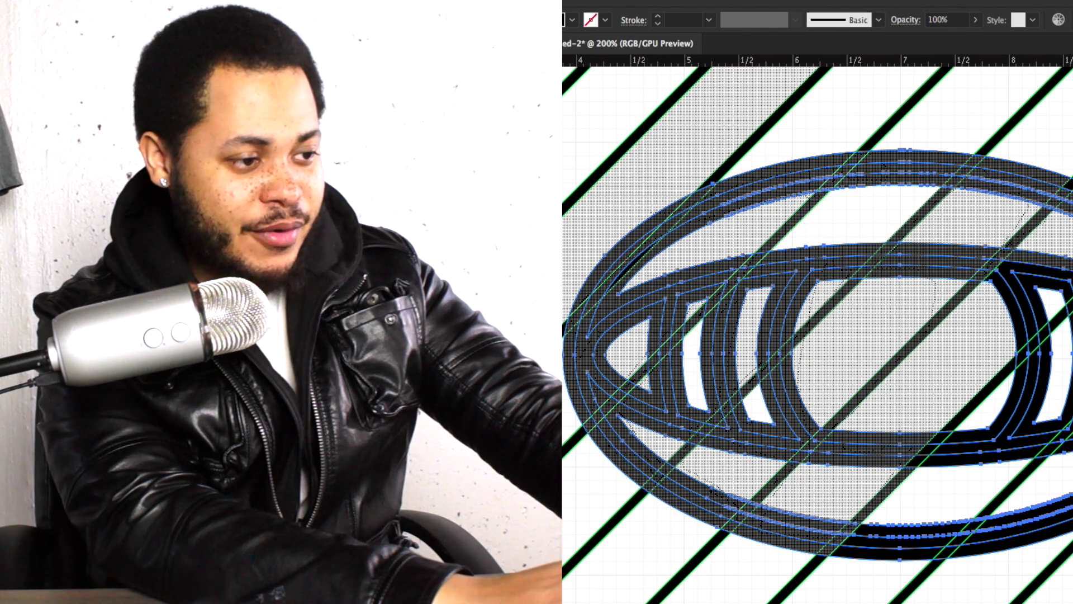
{"action": "mouse_move", "coordinate": [1023, 260]}
{"action": "left_mouse_down"}
{"action": "mouse_move", "coordinate": [1002, 285]}
{"action": "mouse_move", "coordinate": [1012, 332]}
{"action": "left_mouse_up"}
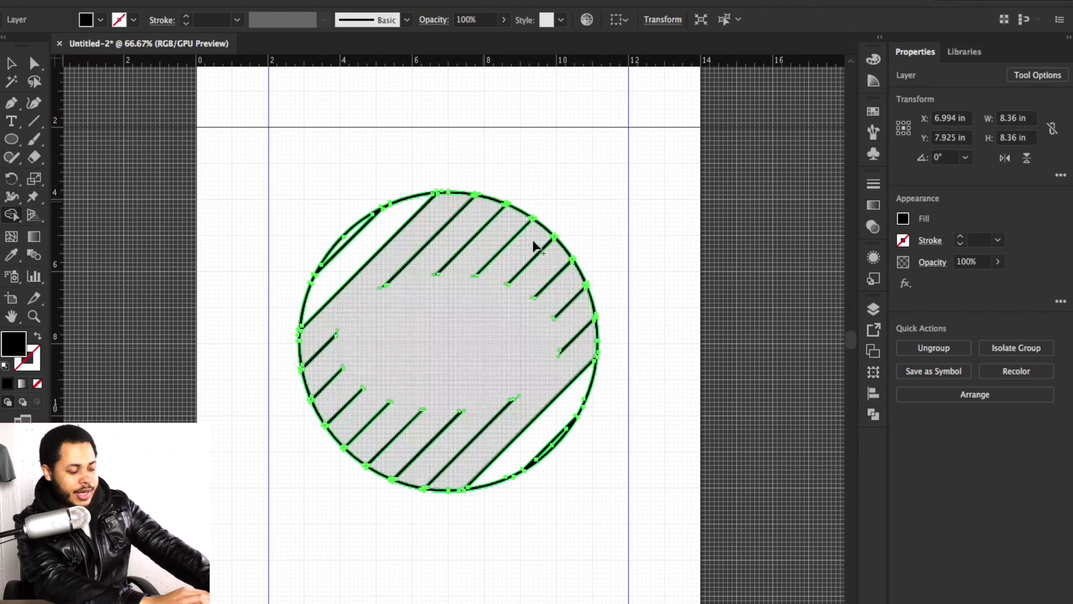
Show the Layer 4 eye copy, deselect the artwork, and move the emptied Layer 1 below Layer 2.
{"action": "left_click", "coordinate": [874, 310]}
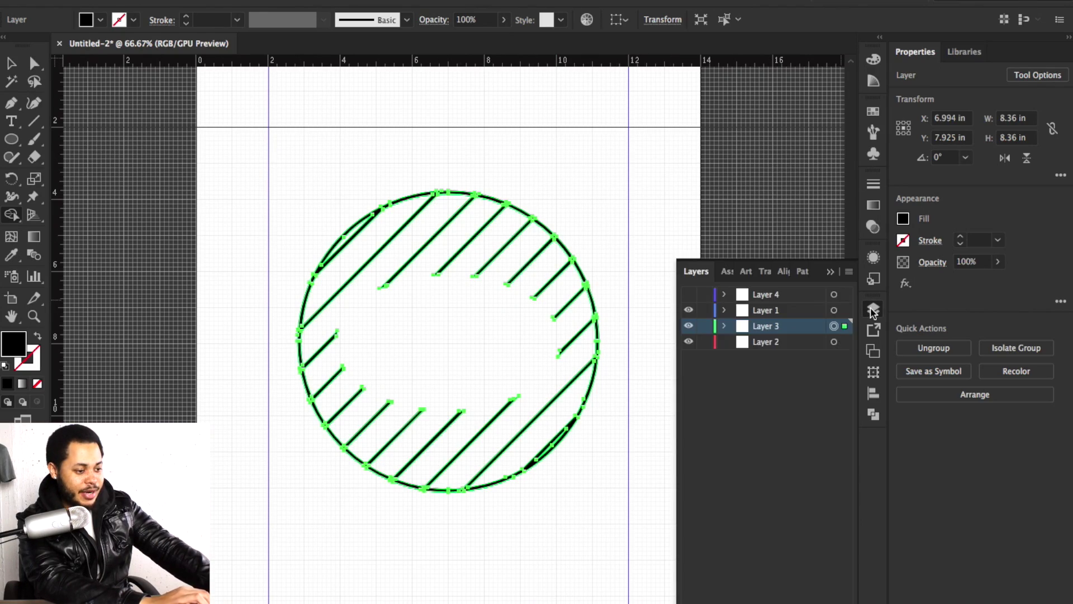
{"action": "left_click", "coordinate": [689, 295]}
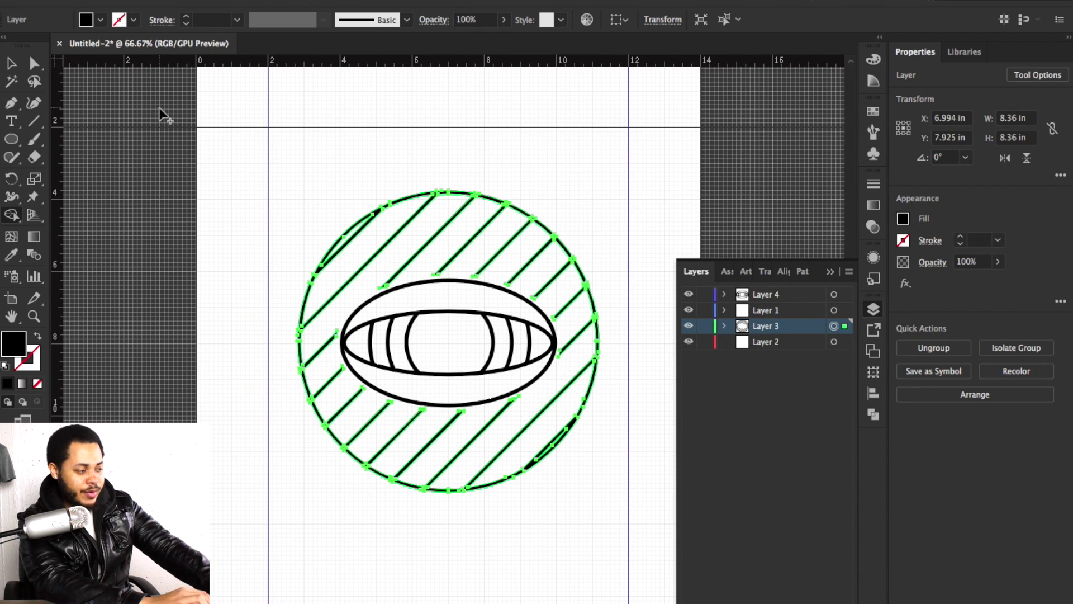
{"action": "key", "text": "v"}
{"action": "left_click", "coordinate": [119, 196]}
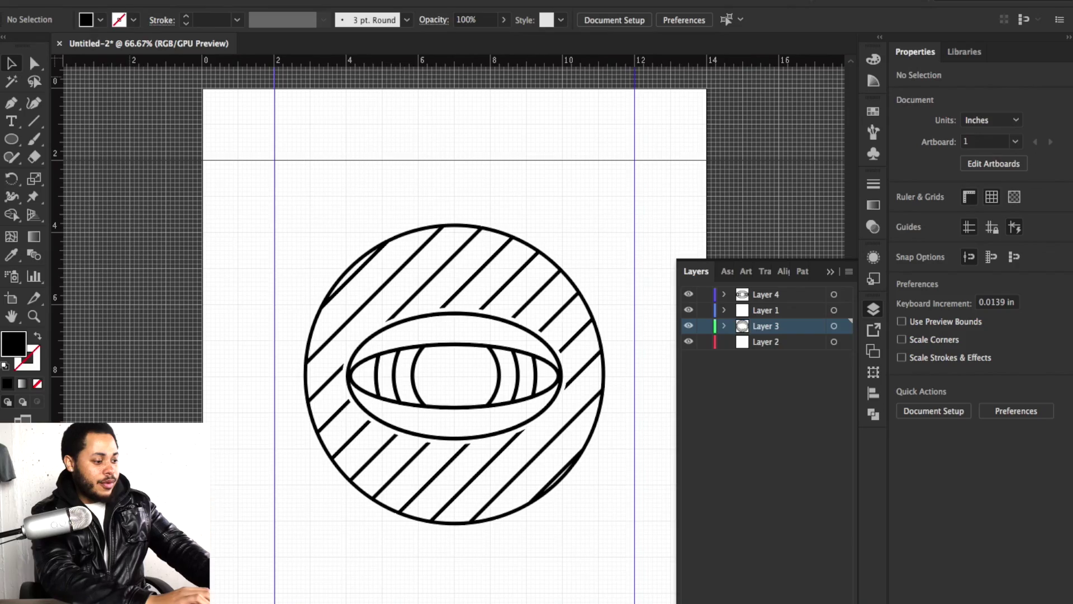
{"action": "left_click_drag", "start_coordinate": [766, 309], "coordinate": [783, 348]}
Collect Layers 4 and 3 in a new layer and scale its artwork proportionally about the centre to roughly half size.
{"action": "left_click", "coordinate": [766, 295]}
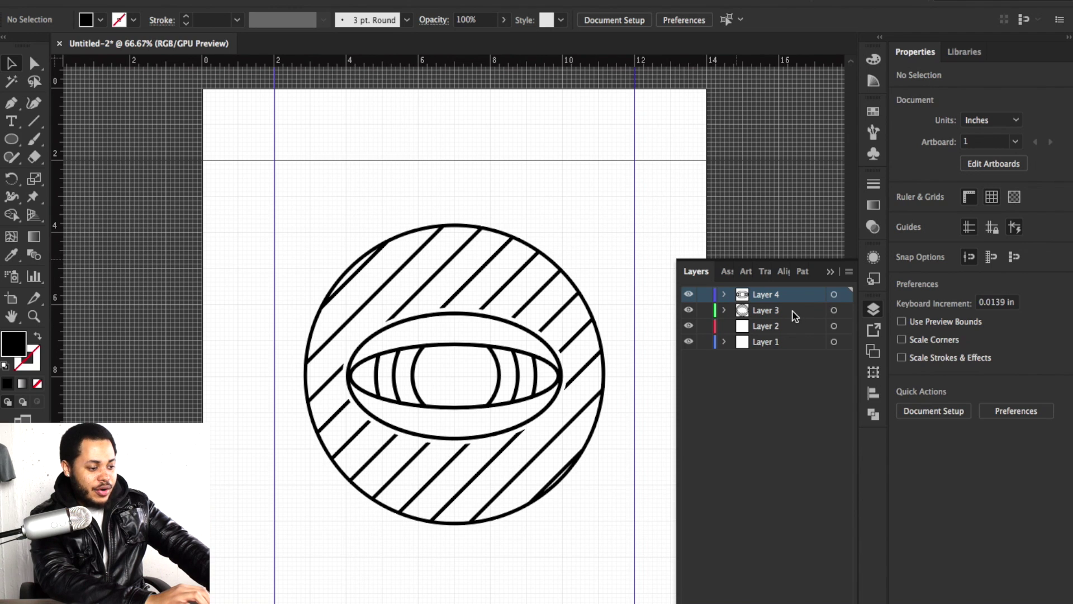
{"action": "left_click", "coordinate": [794, 311], "text": "shift"}
{"action": "left_click", "coordinate": [849, 271]}
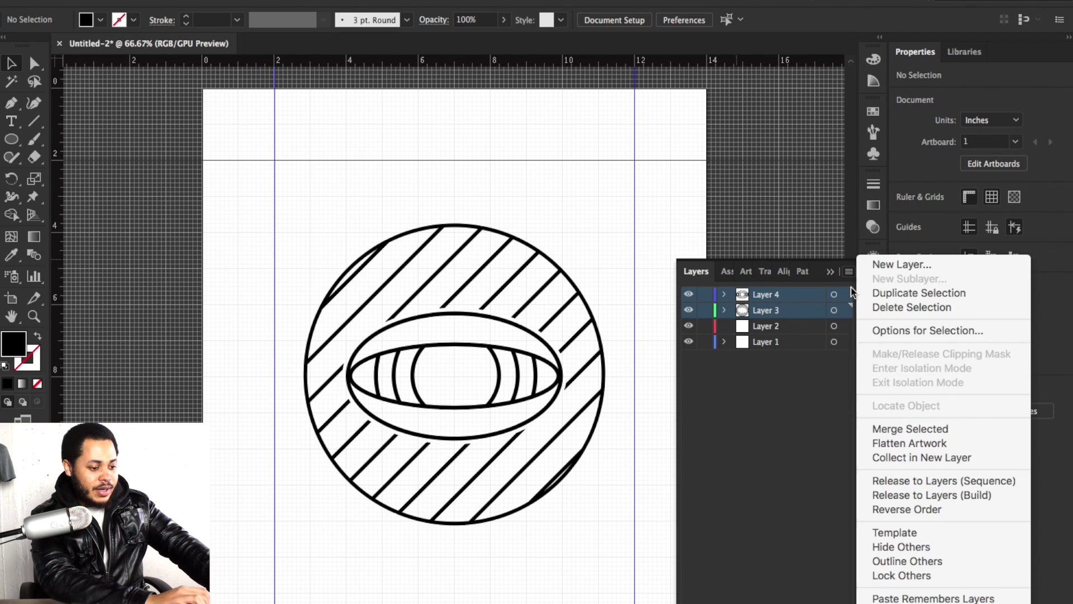
{"action": "left_click", "coordinate": [912, 458]}
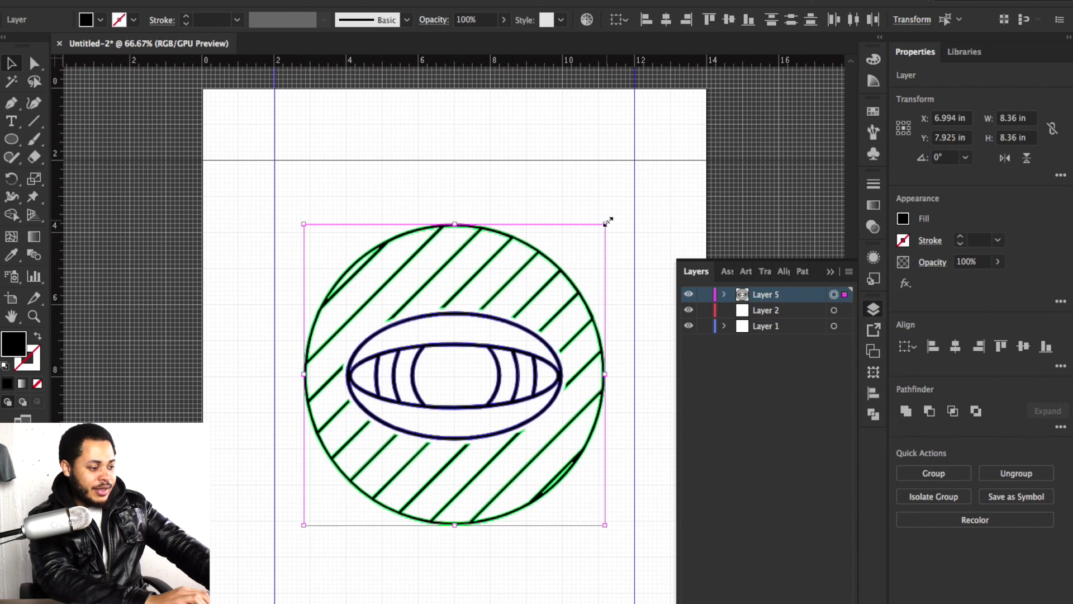
{"action": "left_click_drag", "start_coordinate": [608, 222], "coordinate": [541, 301]}
{"action": "left_click", "coordinate": [615, 305]}
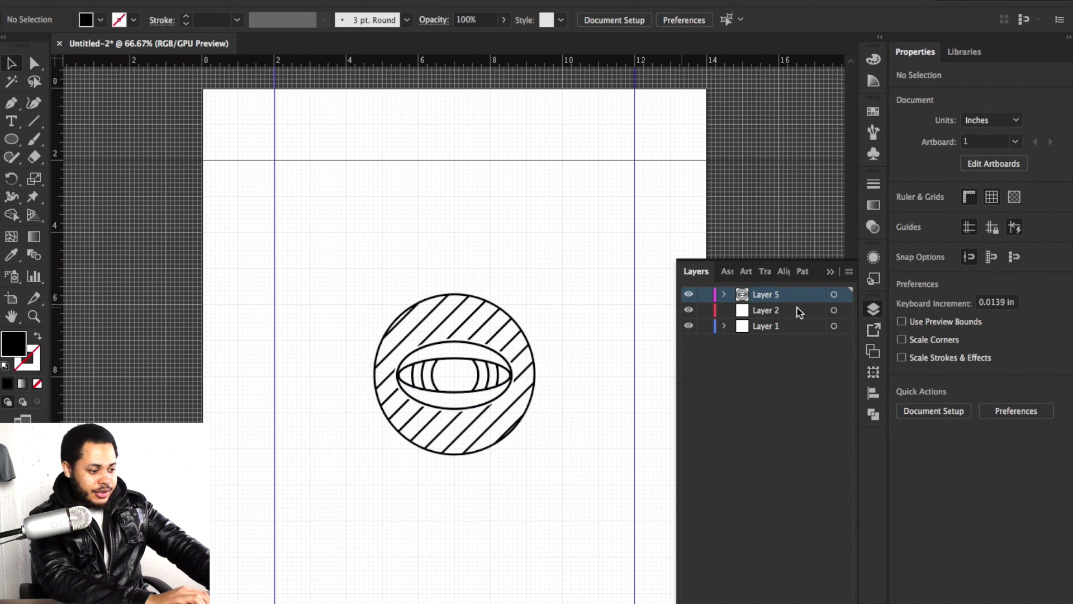
Draw a circle about 9.98 in wide between the vertical guides with no fill and a 16 pt black stroke.
{"action": "left_click", "coordinate": [835, 310]}
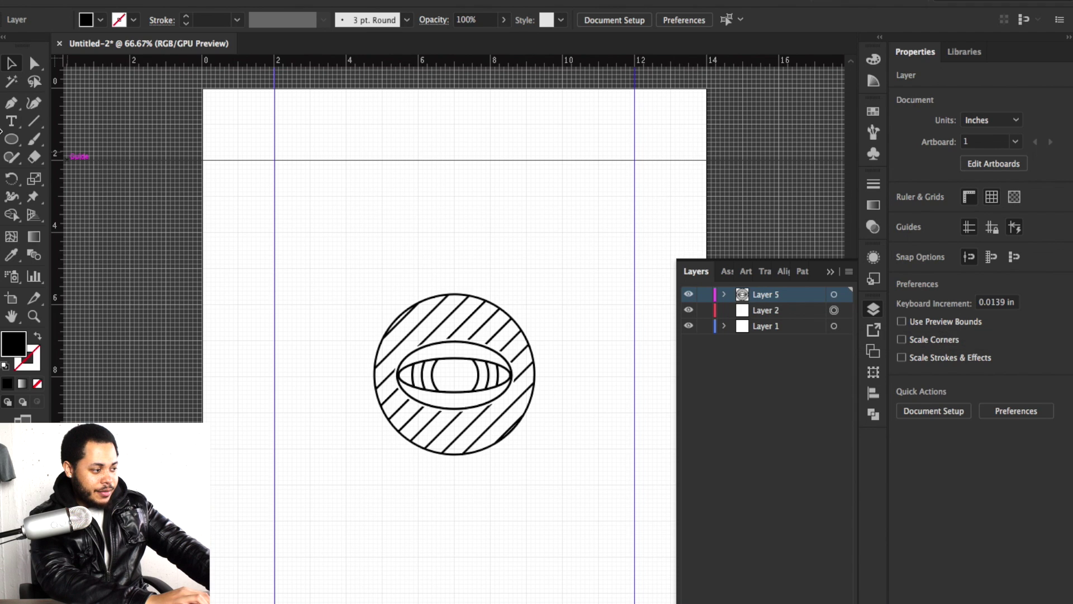
{"action": "left_click", "coordinate": [11, 139]}
{"action": "mouse_move", "coordinate": [274, 160]}
{"action": "left_mouse_down"}
{"action": "mouse_move", "coordinate": [489, 374]}
{"action": "mouse_move", "coordinate": [604, 529]}
{"action": "mouse_move", "coordinate": [590, 519]}
{"action": "left_mouse_up"}
{"action": "left_click", "coordinate": [39, 336]}
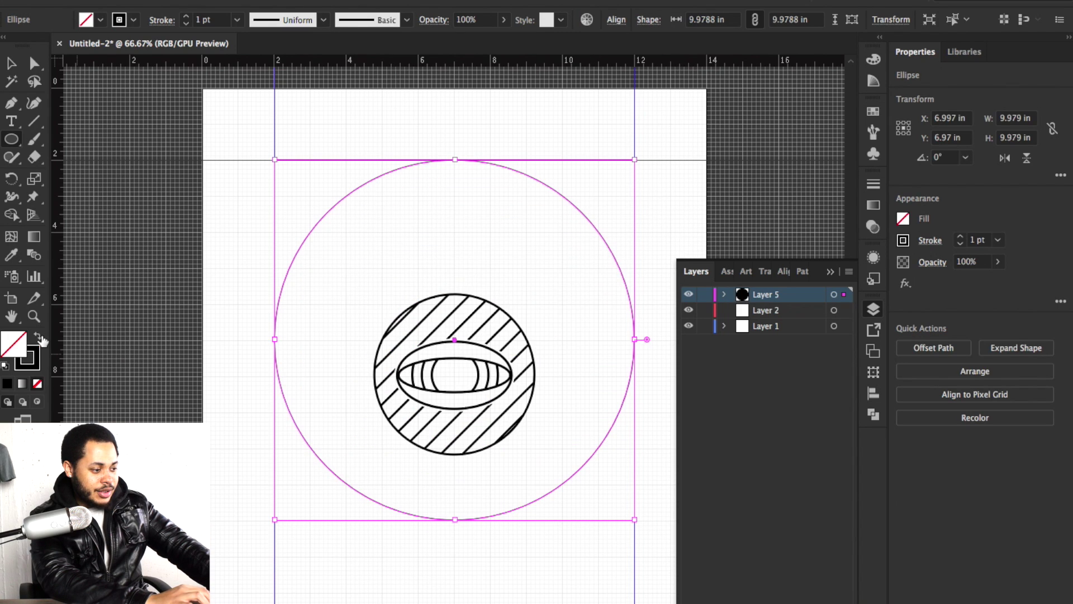
{"action": "left_click", "coordinate": [189, 18]}
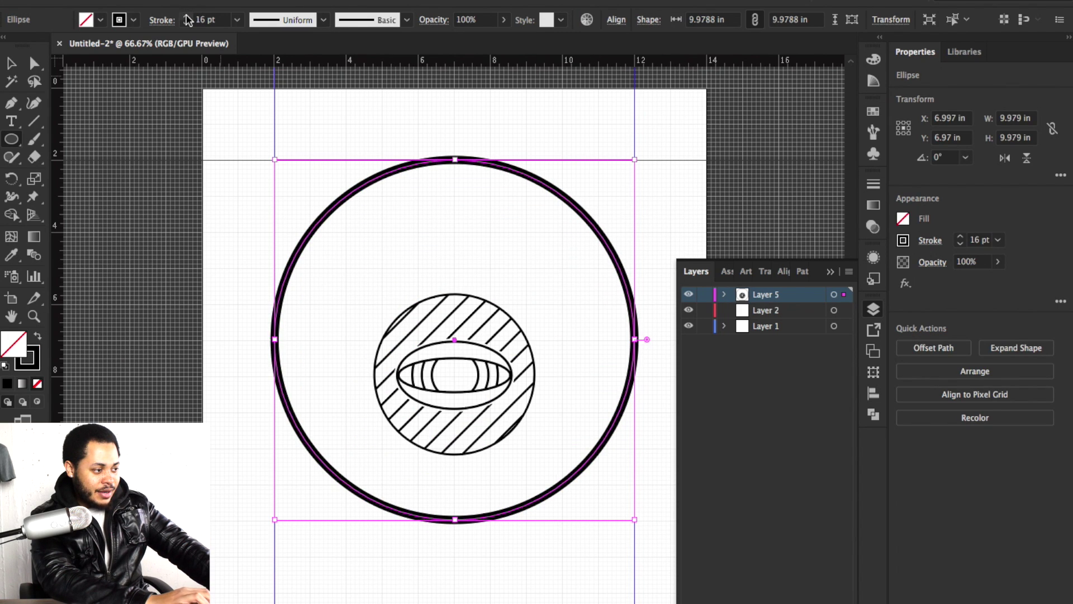
Centre the large circle around the eye and flatten it about its centre into an ellipse about 7.9 in tall.
{"action": "left_click", "coordinate": [12, 63]}
{"action": "left_click_drag", "start_coordinate": [468, 161], "coordinate": [469, 198]}
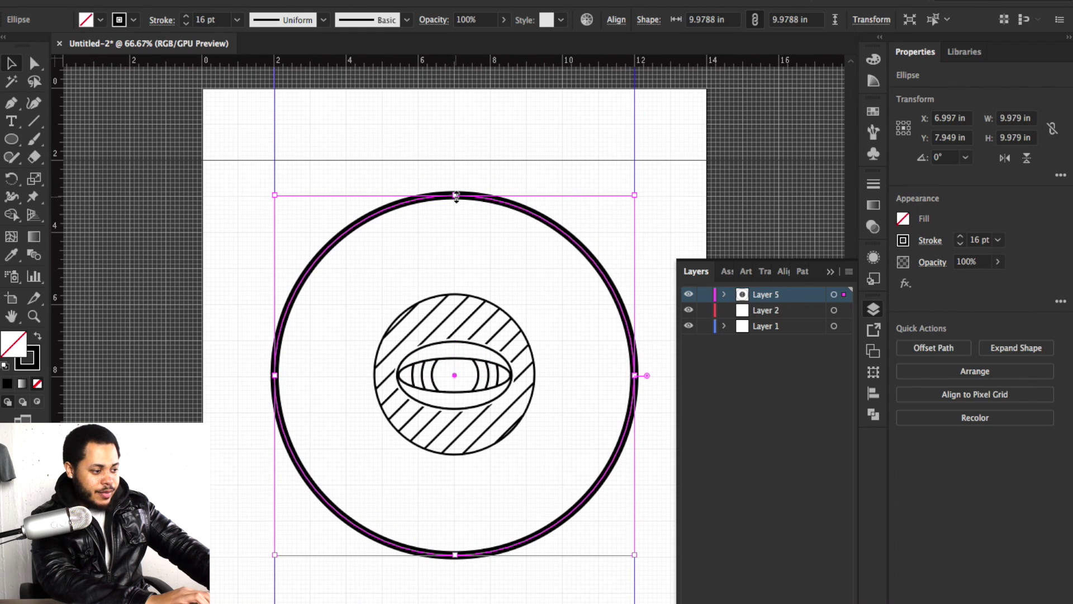
{"action": "left_click_drag", "start_coordinate": [456, 195], "coordinate": [457, 232]}
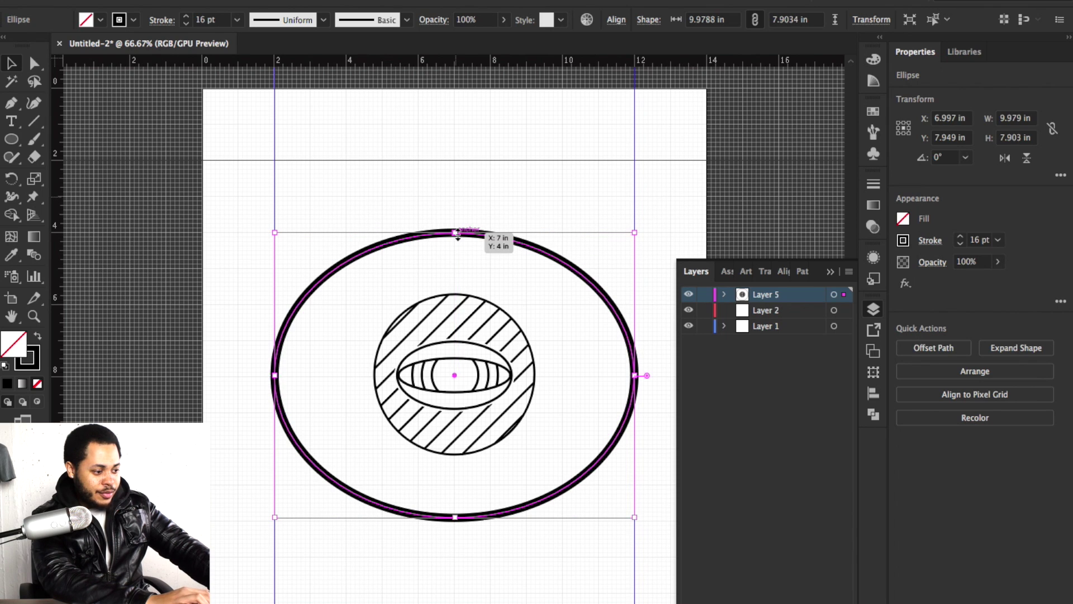
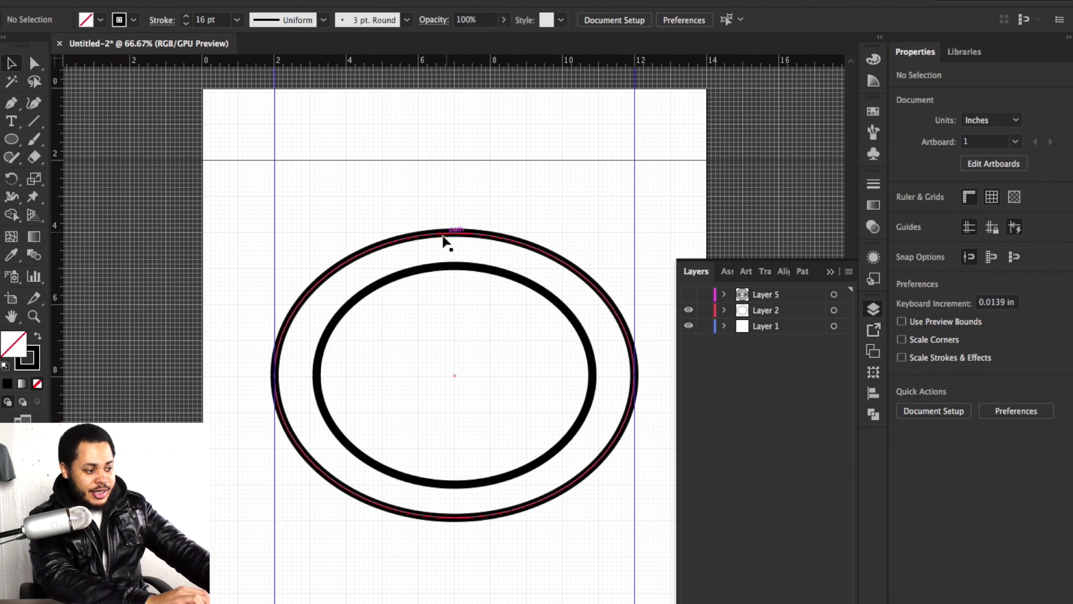
Swap the outer ellipse's fill and stroke to make it solid black without an outline.
{"action": "left_click", "coordinate": [382, 250]}
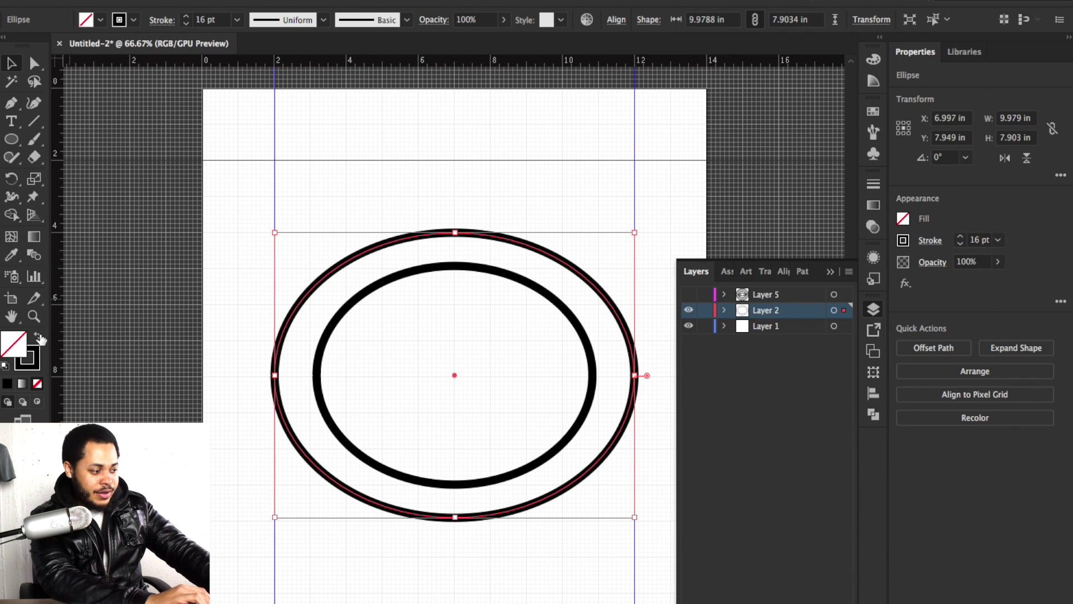
{"action": "left_click", "coordinate": [38, 336]}
Move the inner ellipse from Layer 2 onto a new layer above it and hide that layer.
{"action": "left_click", "coordinate": [338, 433]}
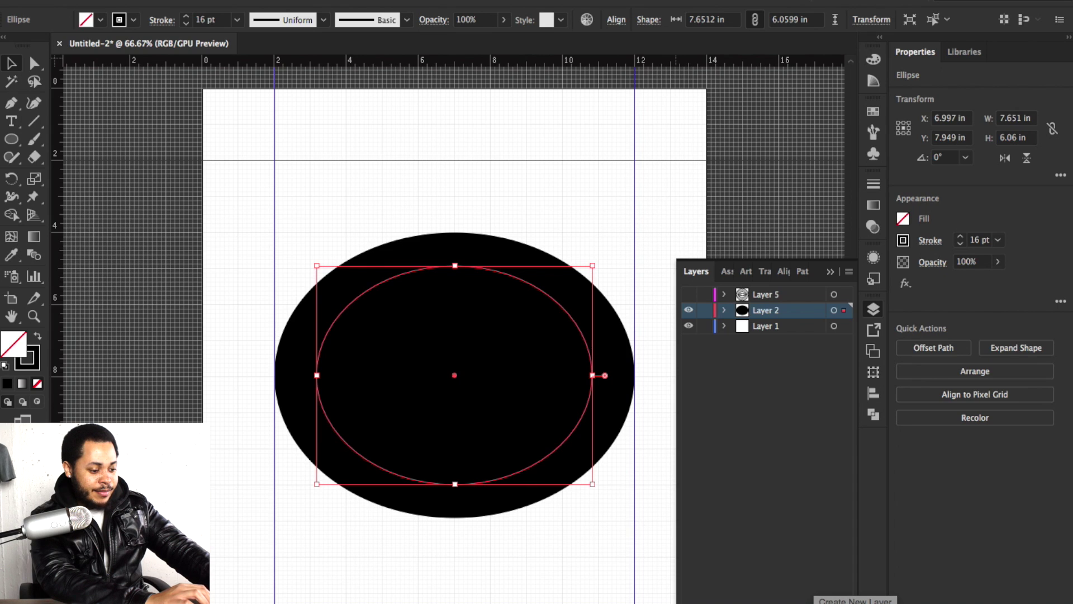
{"action": "key", "text": "super+l"}
{"action": "left_click", "coordinate": [725, 325]}
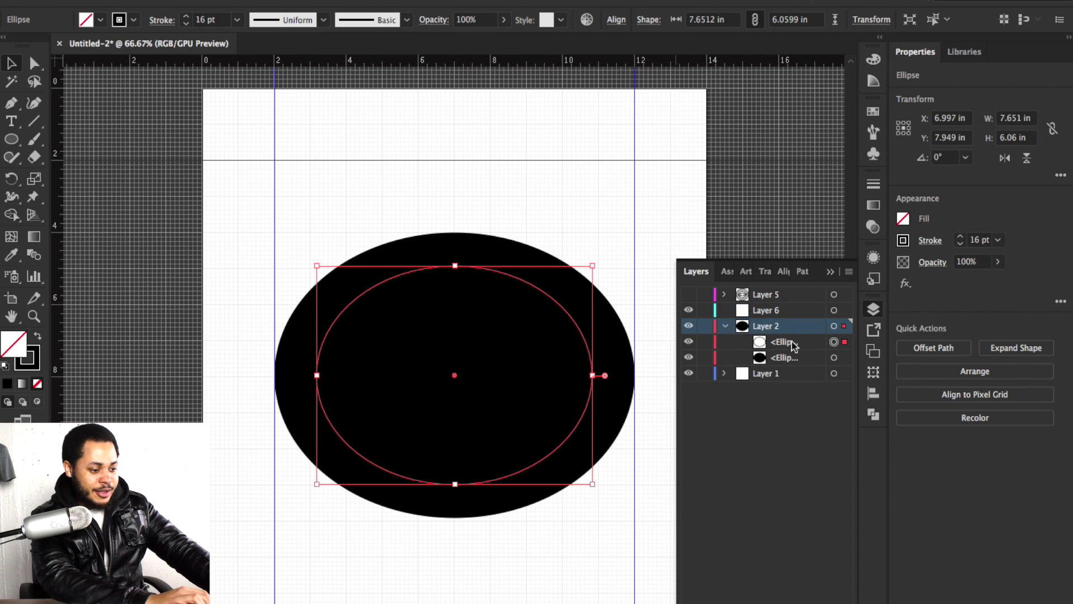
{"action": "left_click_drag", "start_coordinate": [808, 347], "coordinate": [786, 309]}
{"action": "left_click", "coordinate": [705, 310]}
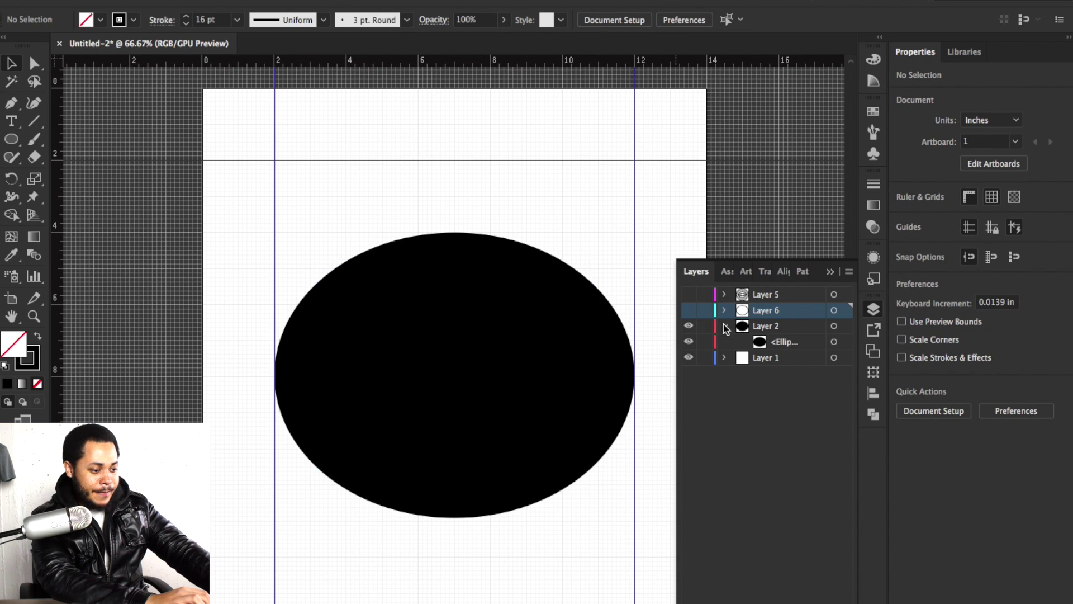
{"action": "left_click", "coordinate": [725, 327]}
Add a new layer directly above Layer 2 and lock Layer 2.
{"action": "left_click", "coordinate": [487, 235]}
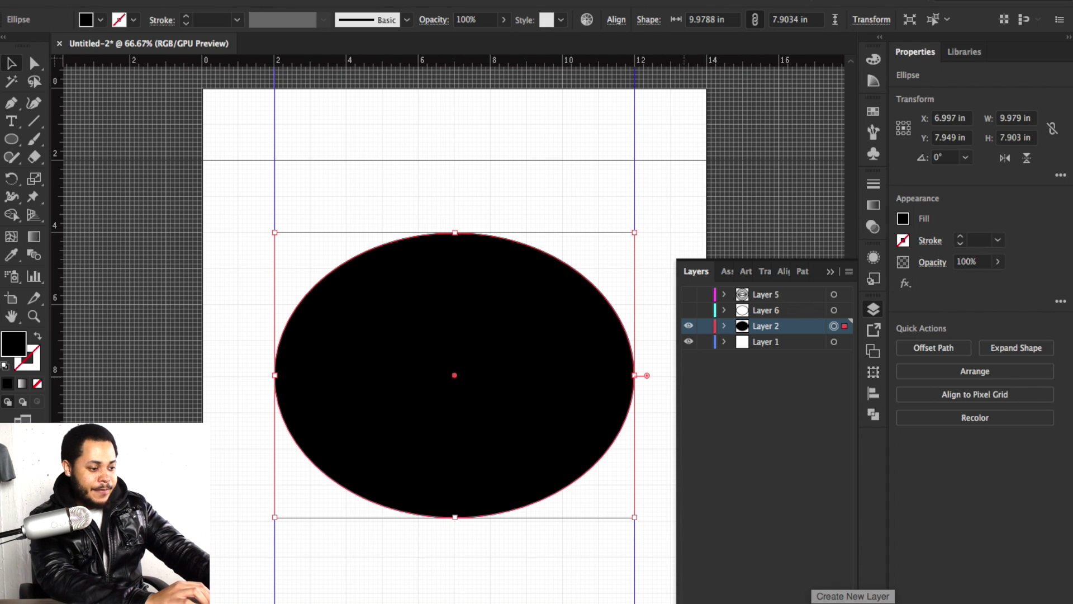
{"action": "left_click", "coordinate": [833, 602]}
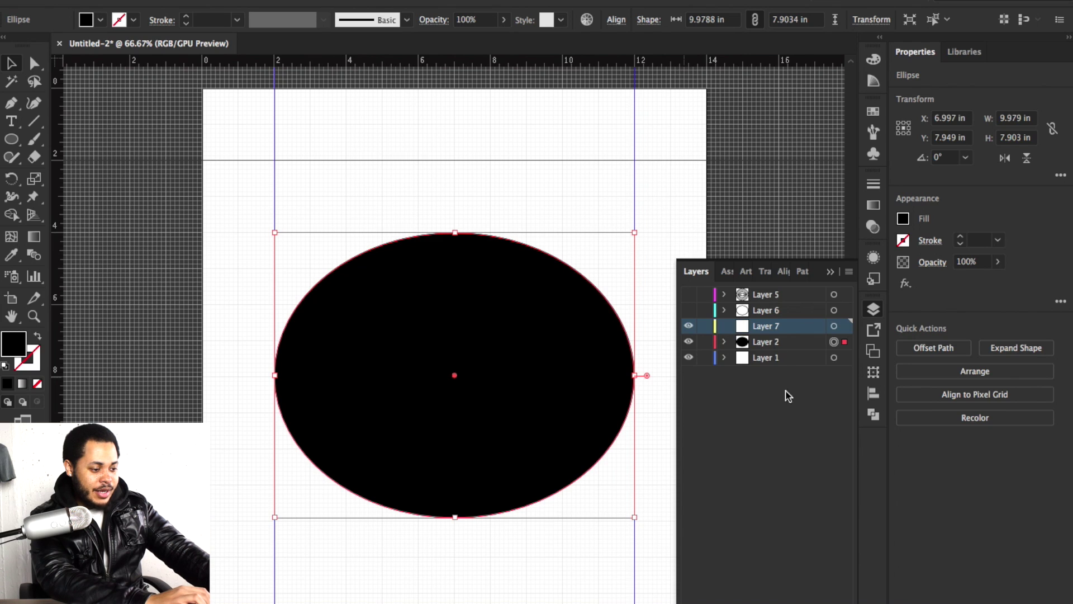
{"action": "left_click", "coordinate": [705, 342]}
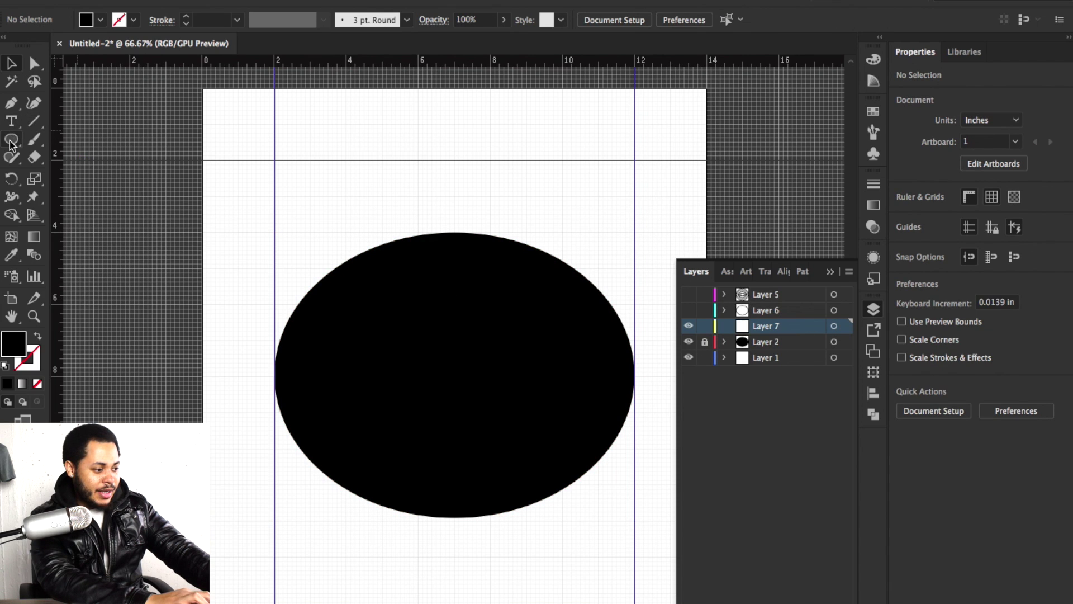
Draw a black circle about 9.92 in wide on Layer 7 and move it down to overlap only the ellipse's lower edge.
{"action": "left_click_drag", "start_coordinate": [275, 159], "coordinate": [634, 517]}
{"action": "key", "text": "v"}
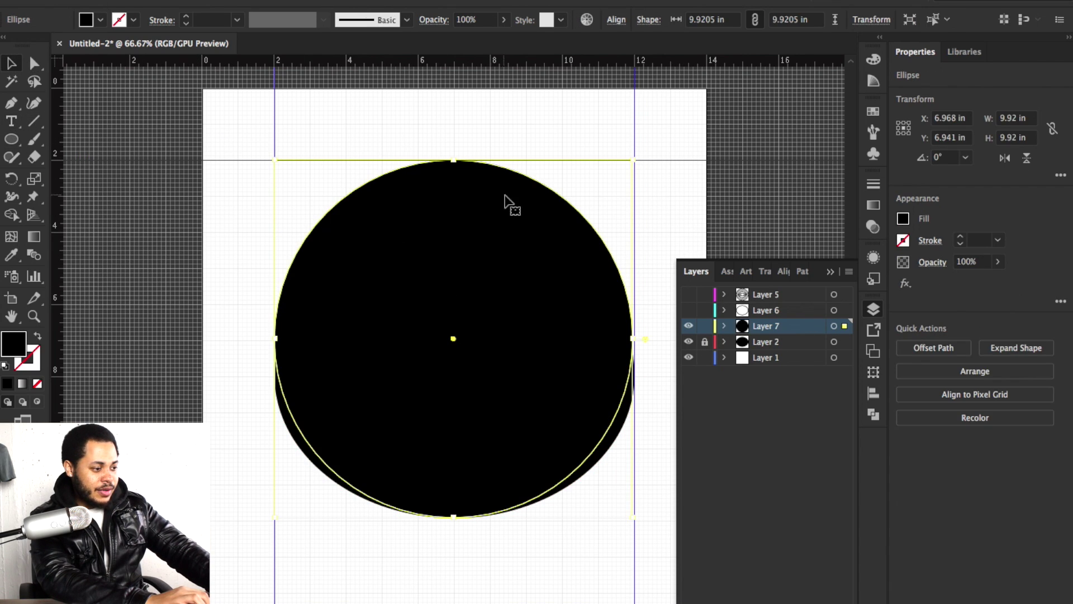
{"action": "left_click_drag", "start_coordinate": [472, 192], "coordinate": [479, 443]}
{"action": "key", "text": "ctrl+shift+a"}
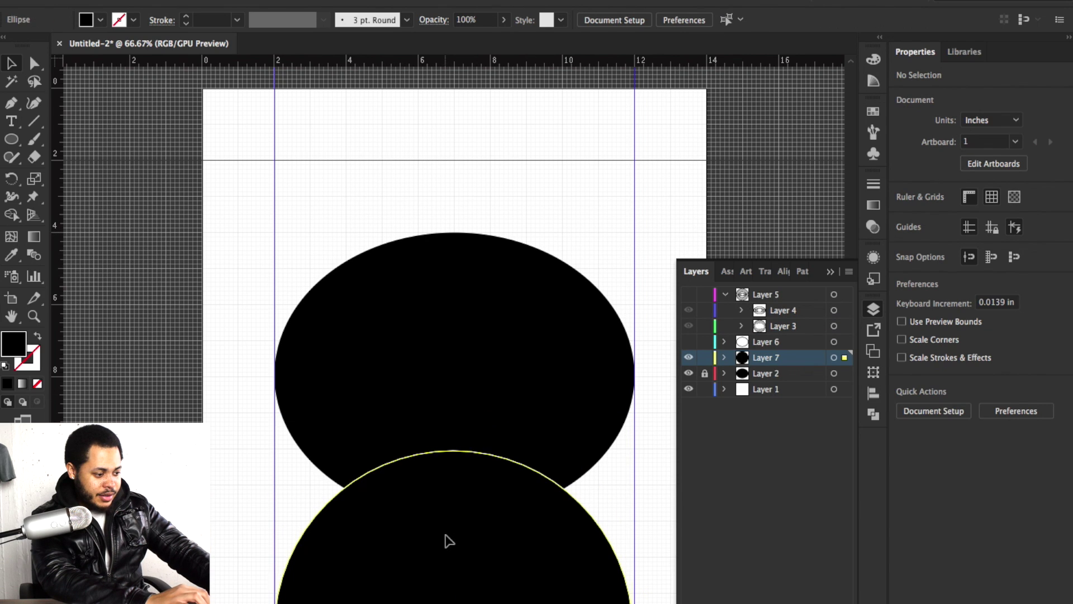
Unlock Layer 2, select its ellipse with the circle, and remove the circle's part outside the ellipse with the Shape Builder tool.
{"action": "left_click", "coordinate": [446, 536]}
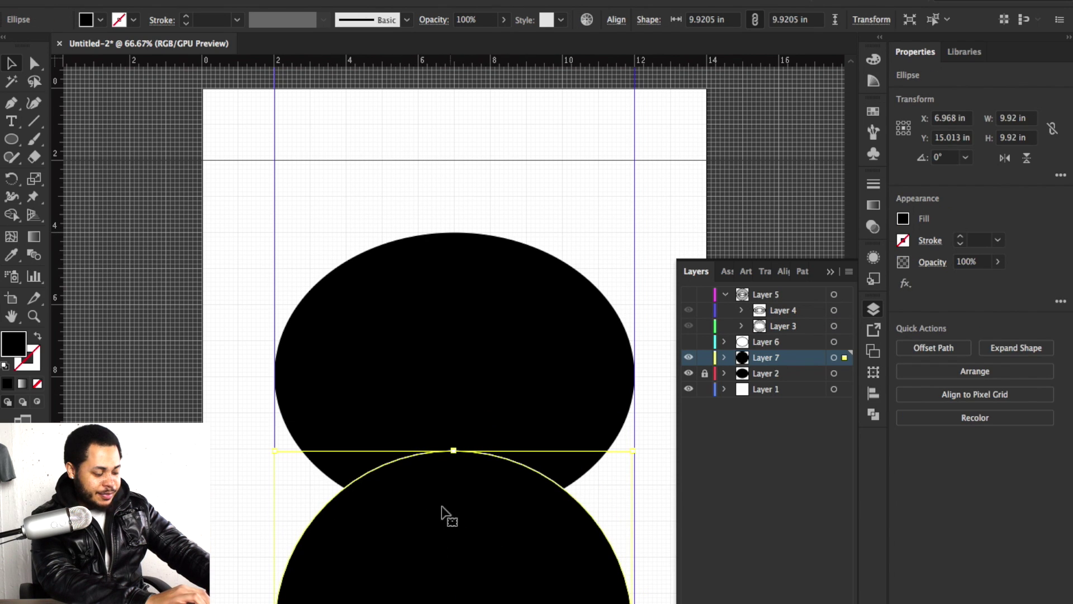
{"action": "left_click", "coordinate": [705, 373]}
{"action": "left_click", "coordinate": [835, 373], "text": "shift"}
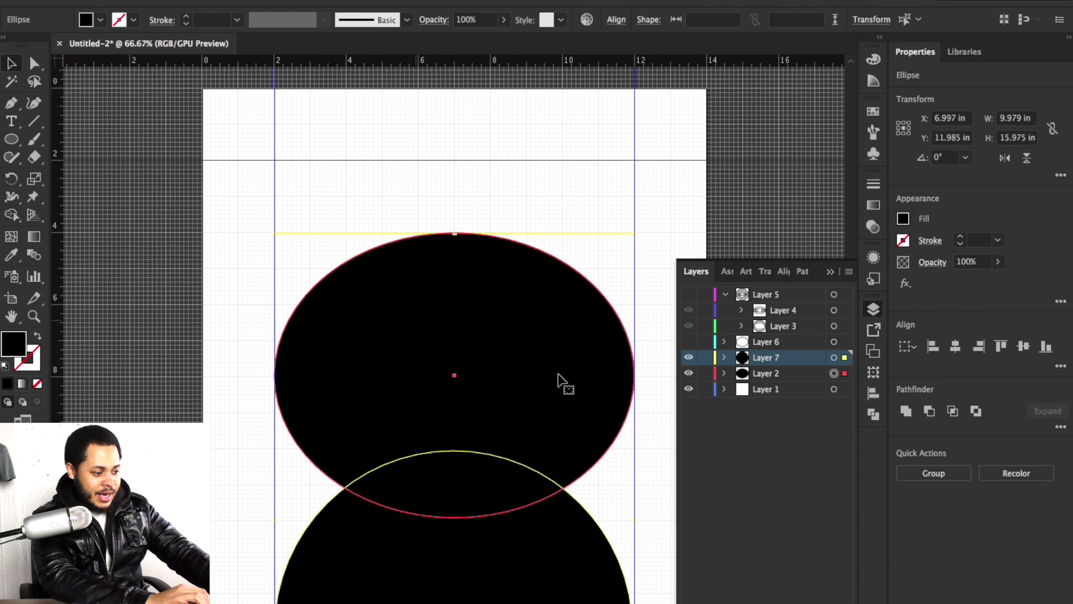
{"action": "left_click", "coordinate": [14, 216]}
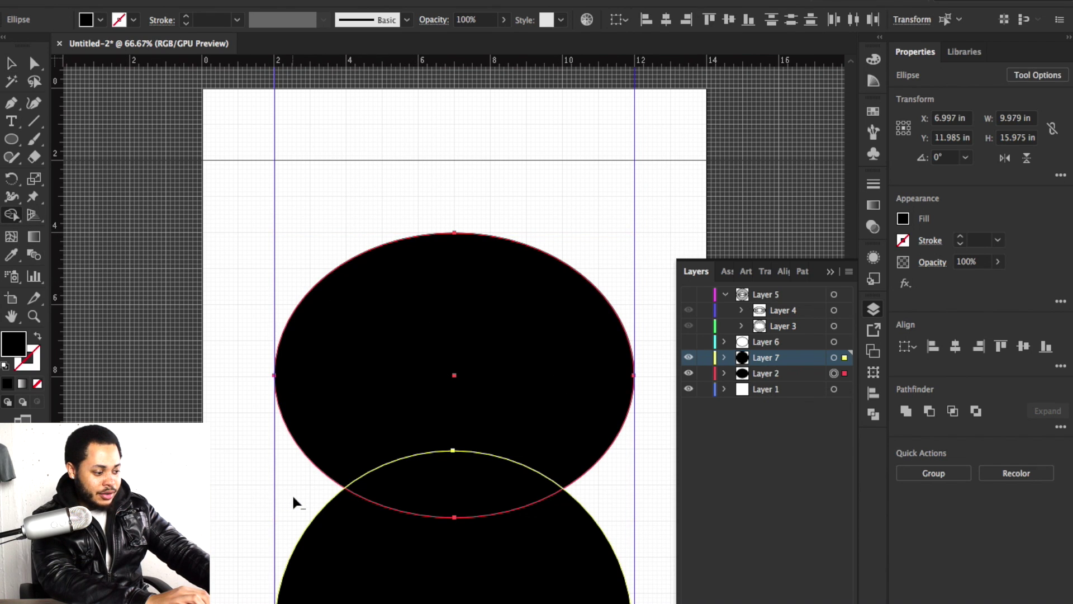
{"action": "left_click_drag", "start_coordinate": [292, 496], "coordinate": [381, 567]}
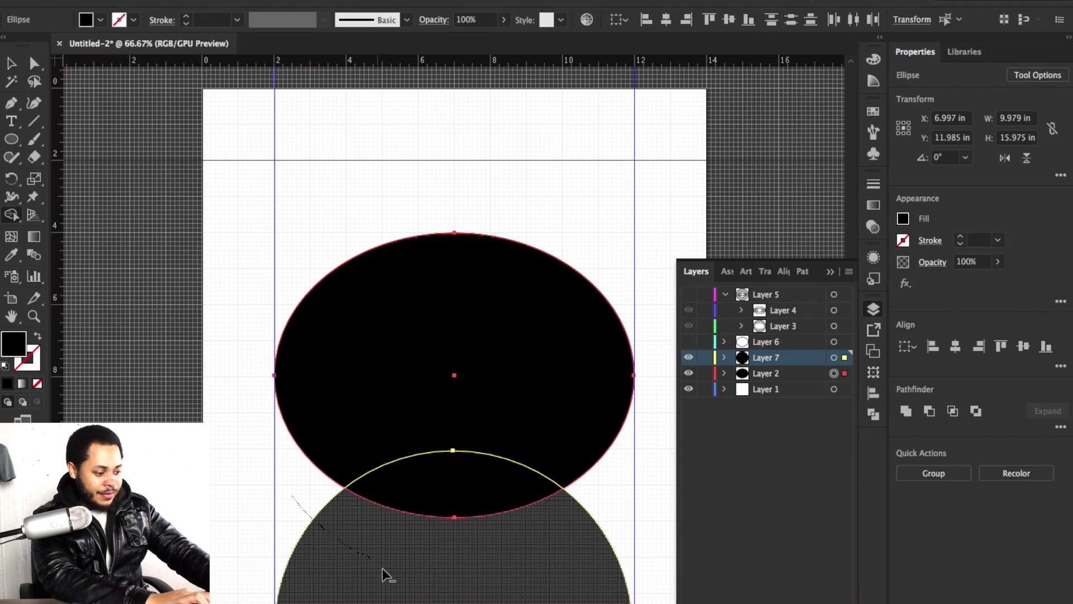
{"action": "left_click_drag", "start_coordinate": [602, 551], "coordinate": [600, 546]}
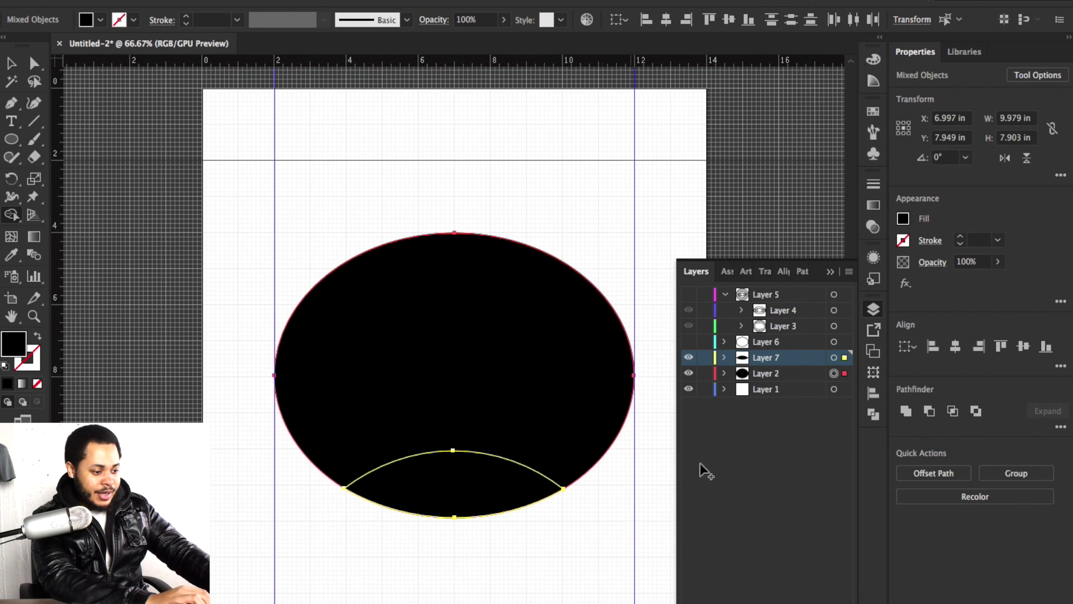
Give the lens shape on Layer 7 a white fill and a black stroke.
{"action": "left_click", "coordinate": [832, 358]}
{"action": "key", "text": "v"}
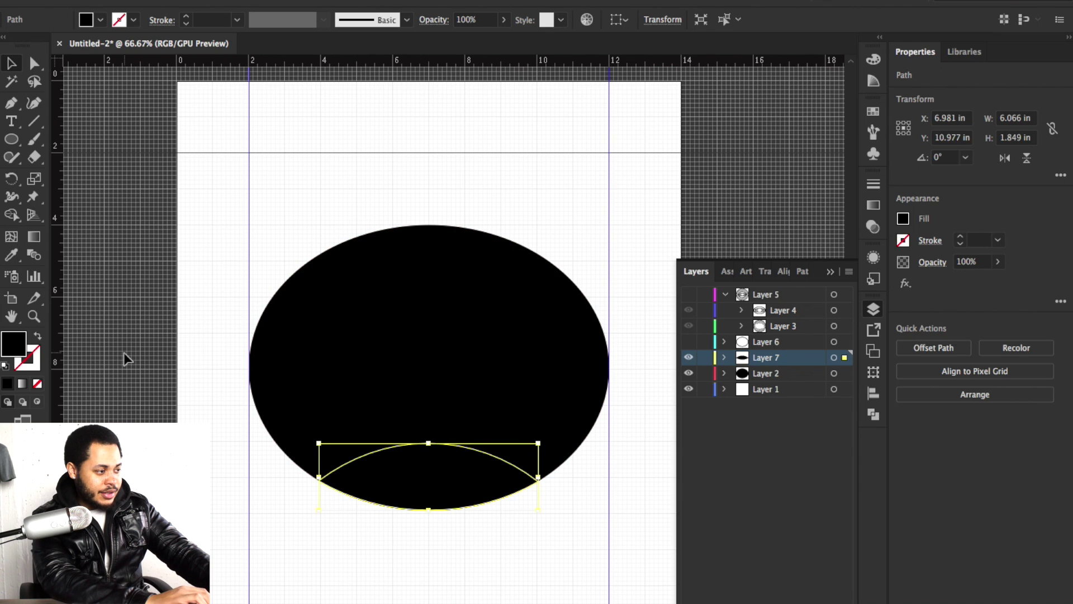
{"action": "left_click", "coordinate": [101, 21]}
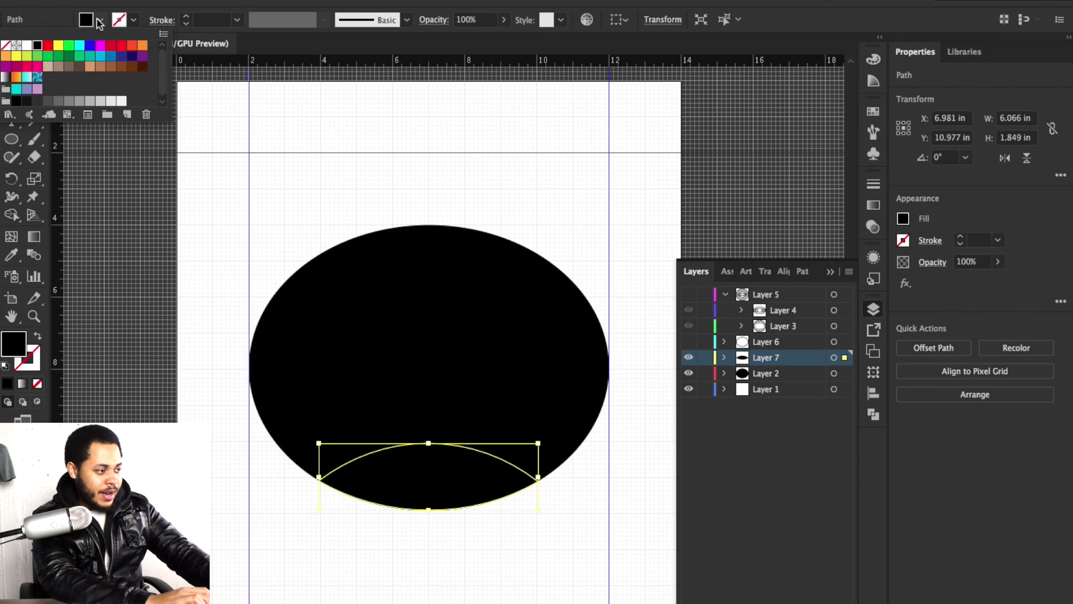
{"action": "left_click", "coordinate": [27, 49]}
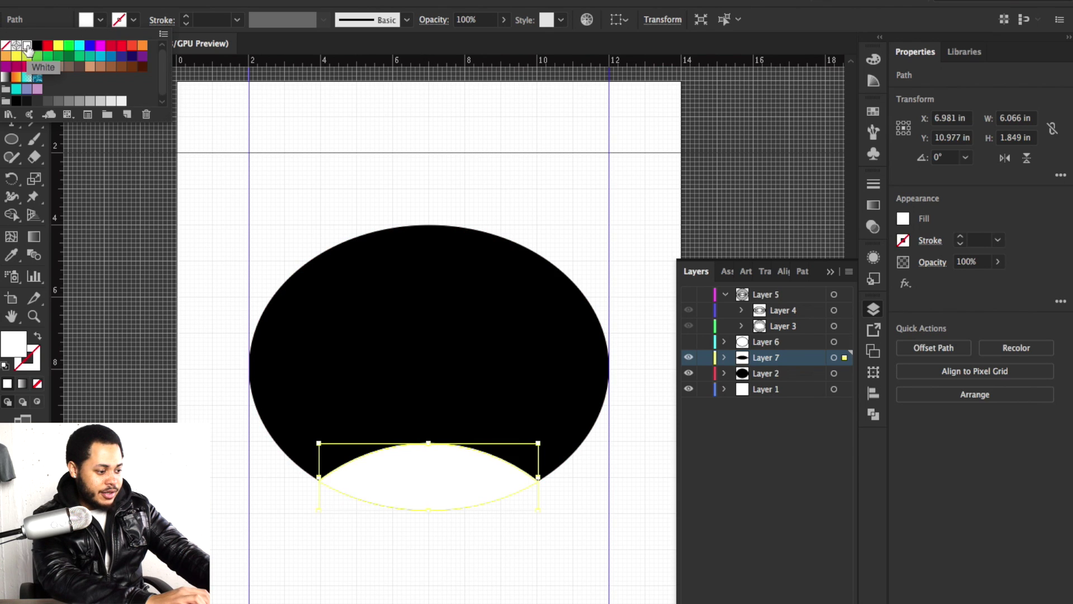
{"action": "left_click", "coordinate": [132, 20]}
{"action": "left_click", "coordinate": [37, 46]}
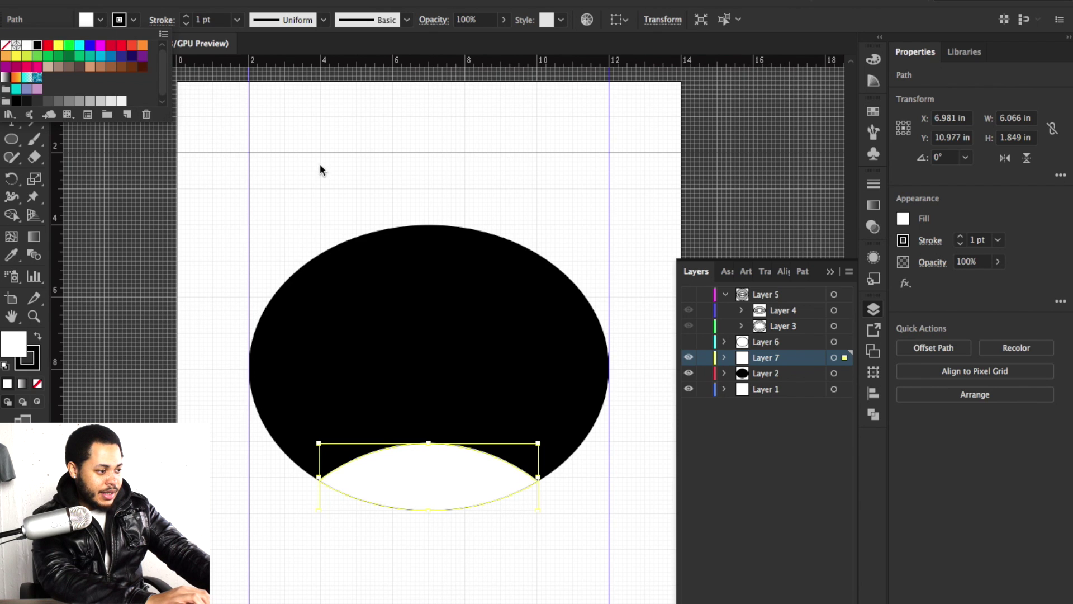
{"action": "left_click", "coordinate": [431, 184]}
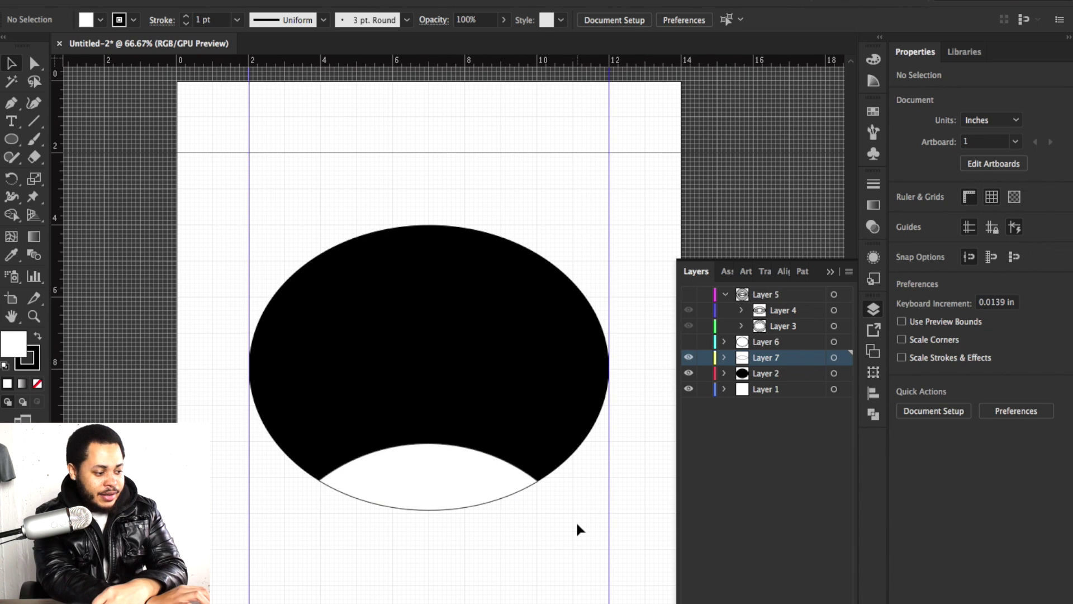
Increase the stroke weight of the white lens shape on Layer 7 to give it a thick outline.
{"action": "left_click", "coordinate": [494, 480]}
{"action": "left_click", "coordinate": [160, 21]}
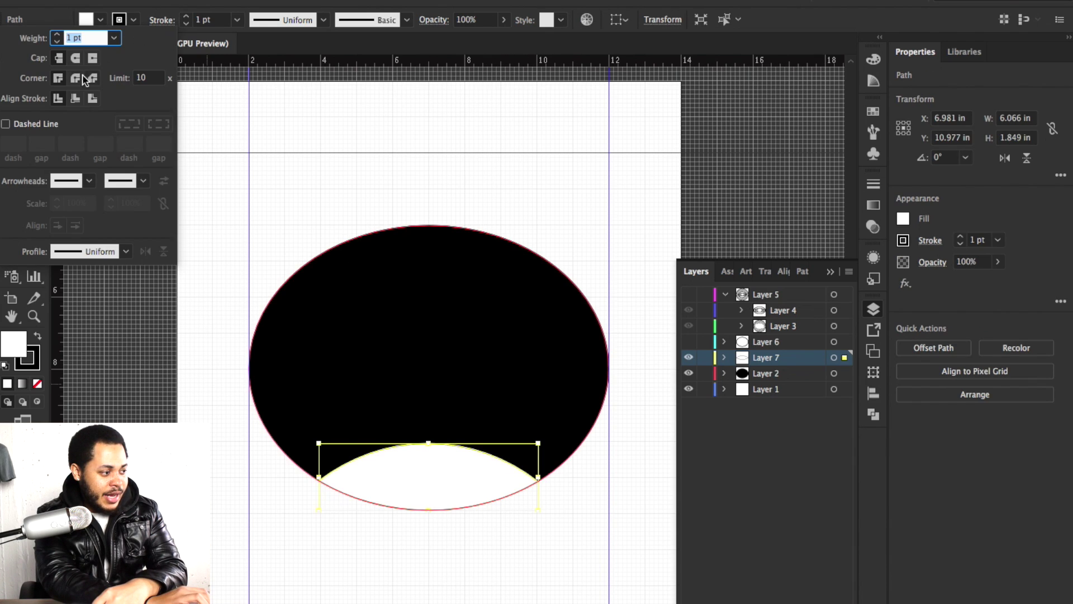
{"action": "type", "text": "4"}
{"action": "left_click", "coordinate": [191, 21]}
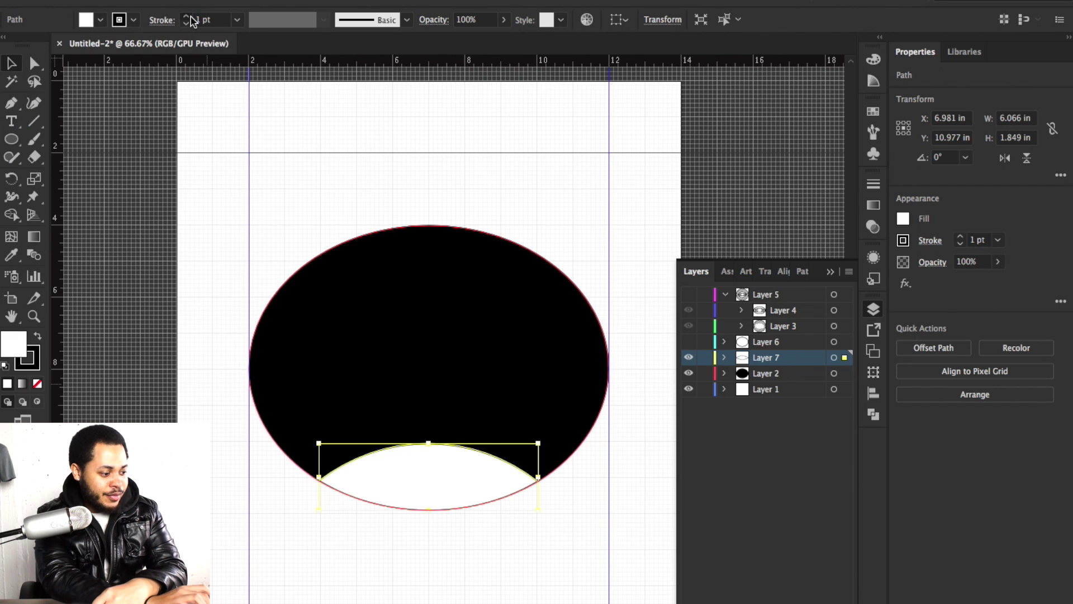
{"action": "left_click", "coordinate": [191, 19]}
{"action": "left_click", "coordinate": [191, 18]}
{"action": "key", "text": "super+shift+a"}
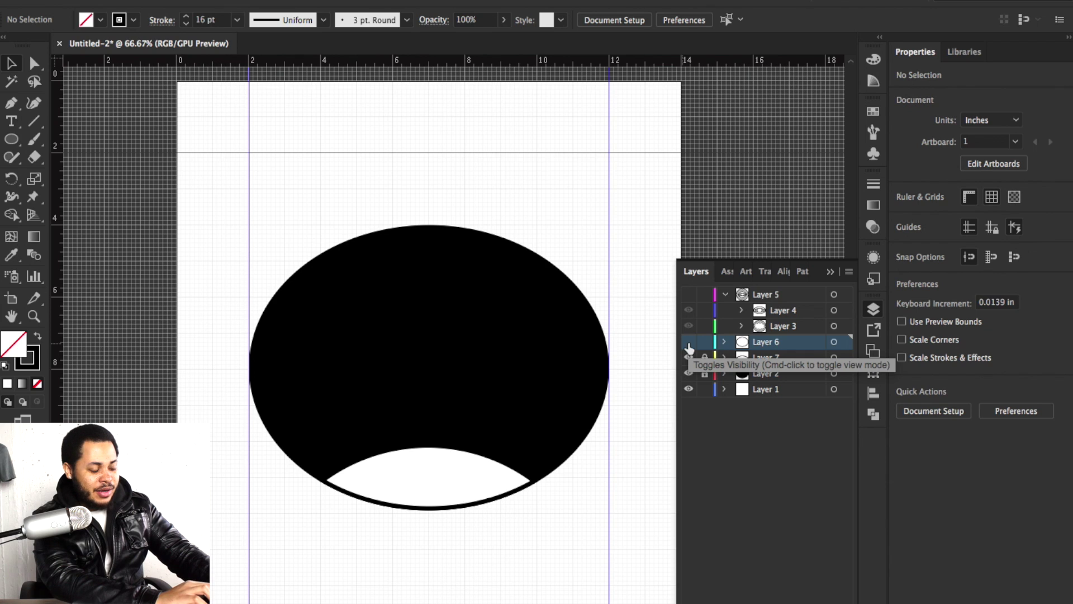
Show Layer 6, select its ellipse, and place type along the path starting at the ellipse's left anchor.
{"action": "left_click", "coordinate": [689, 342]}
{"action": "left_click", "coordinate": [834, 342]}
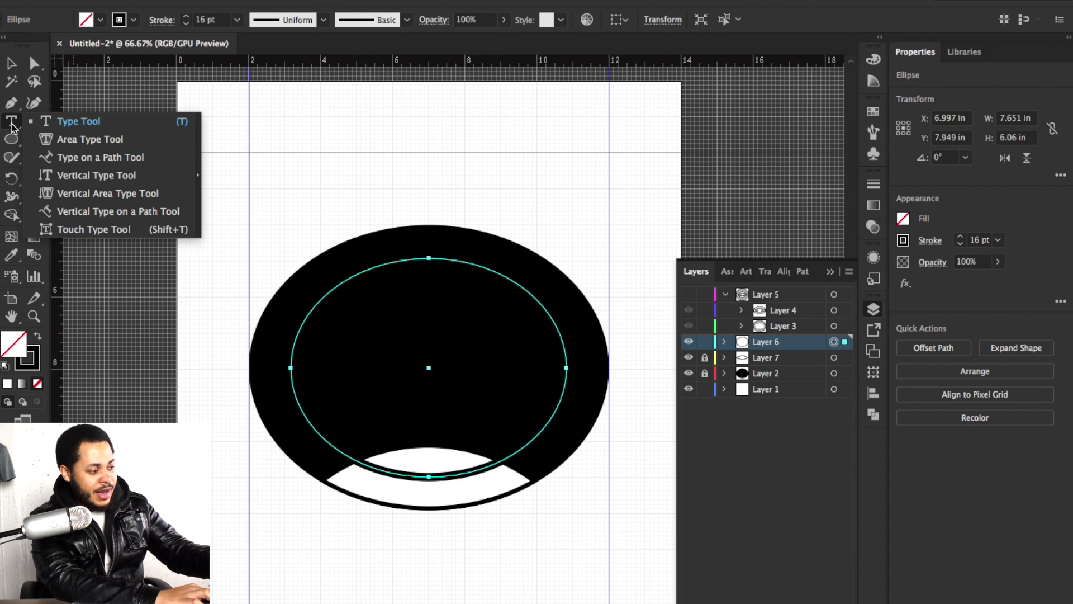
{"action": "left_click", "coordinate": [64, 157]}
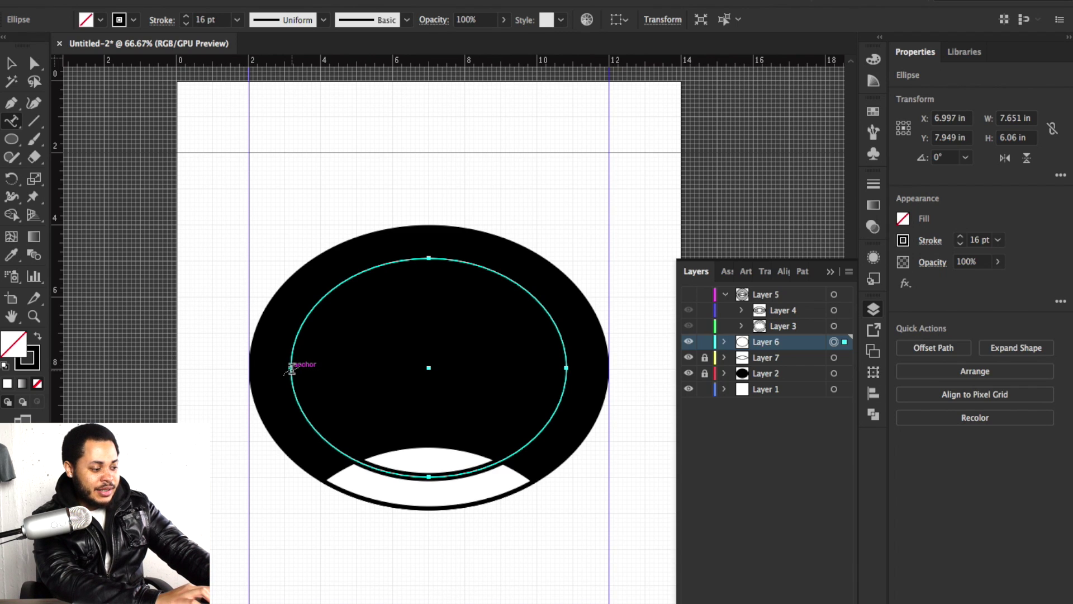
{"action": "left_click", "coordinate": [292, 368]}
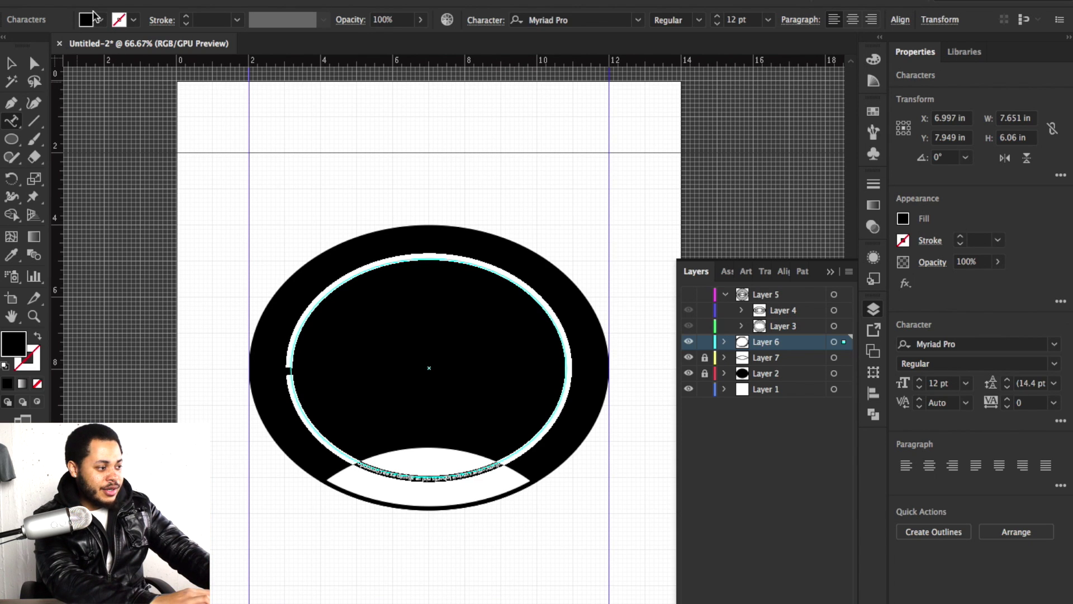
Fill the path type with white and replace the placeholder text with SHAPE BUILDER.
{"action": "left_click", "coordinate": [100, 20]}
{"action": "left_click", "coordinate": [28, 46]}
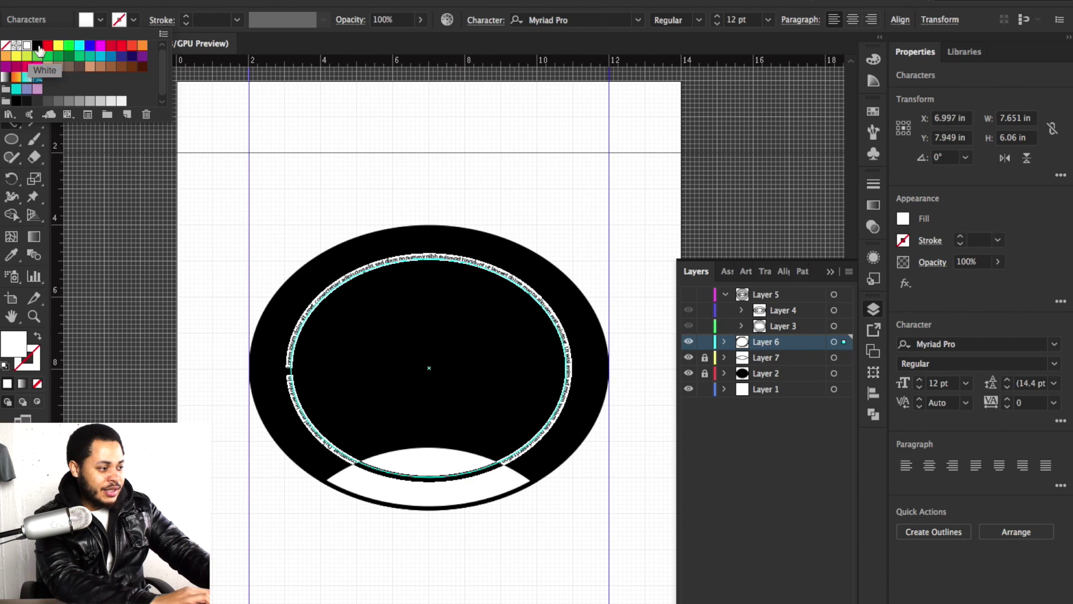
{"action": "left_click", "coordinate": [101, 22]}
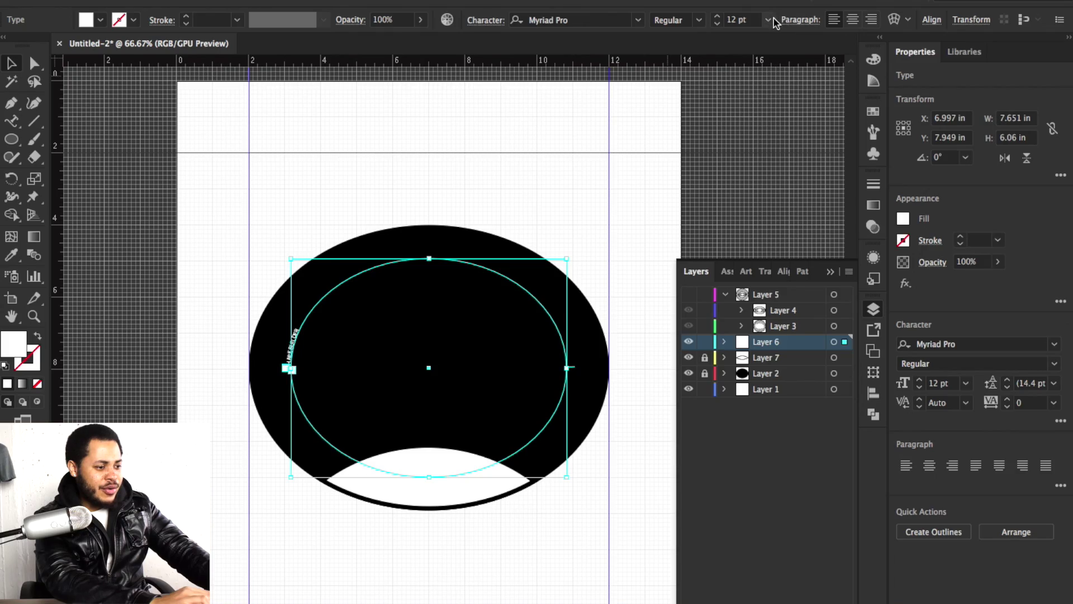
Set the font size of the SHAPE BUILDER text to 144 pt.
{"action": "left_click", "coordinate": [769, 20]}
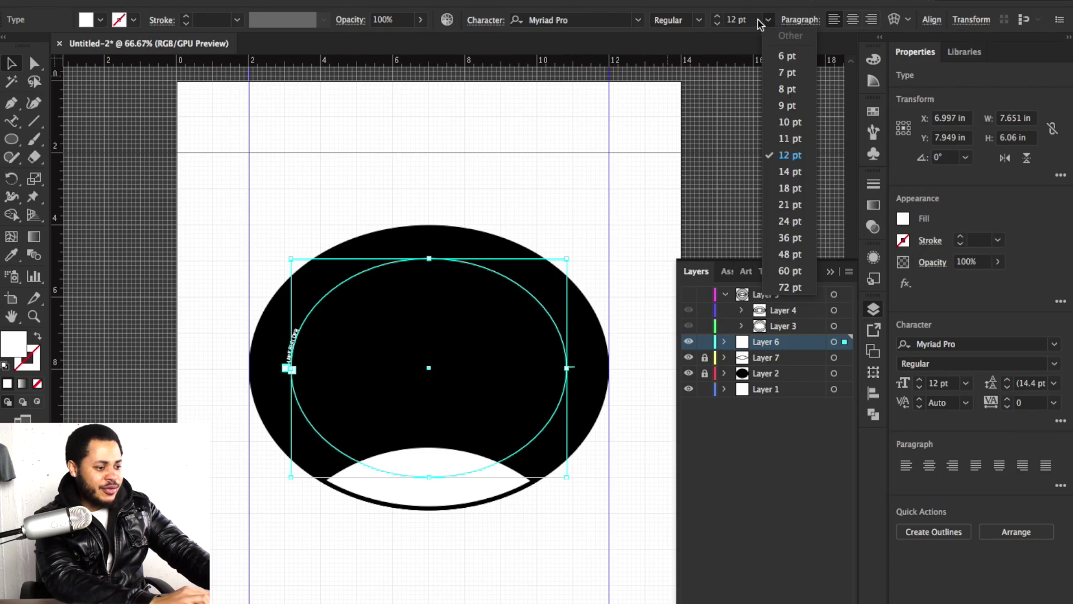
{"action": "left_click", "coordinate": [789, 286]}
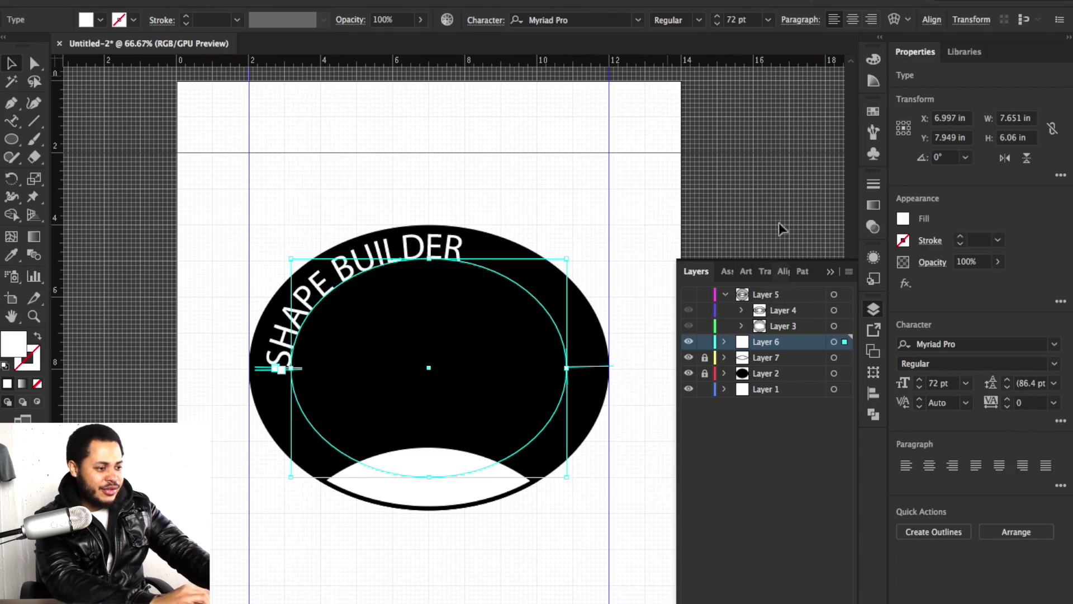
{"action": "left_click", "coordinate": [750, 19]}
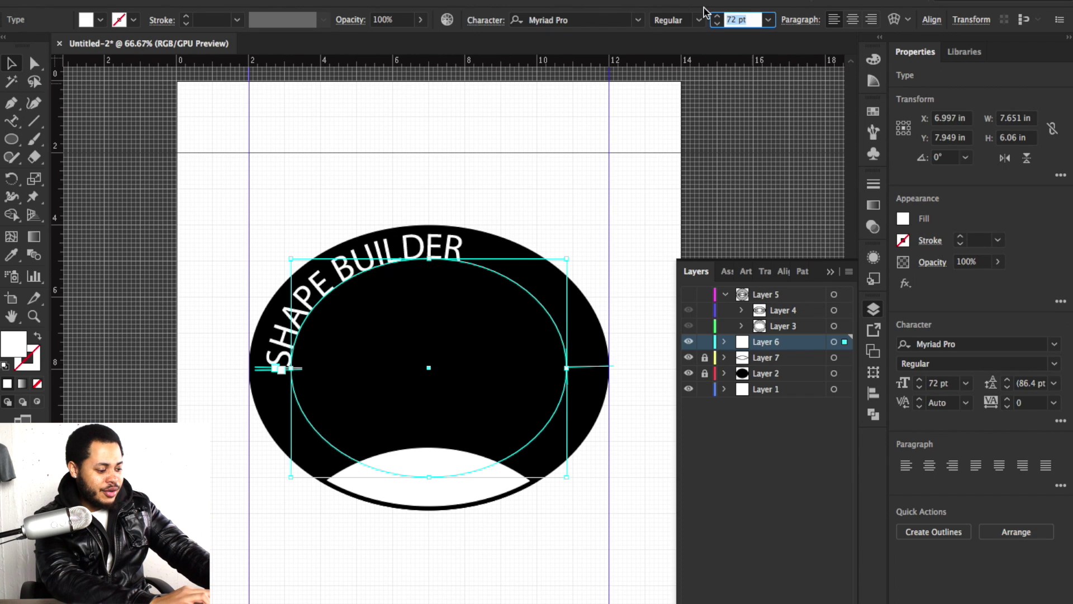
{"action": "type", "text": "288"}
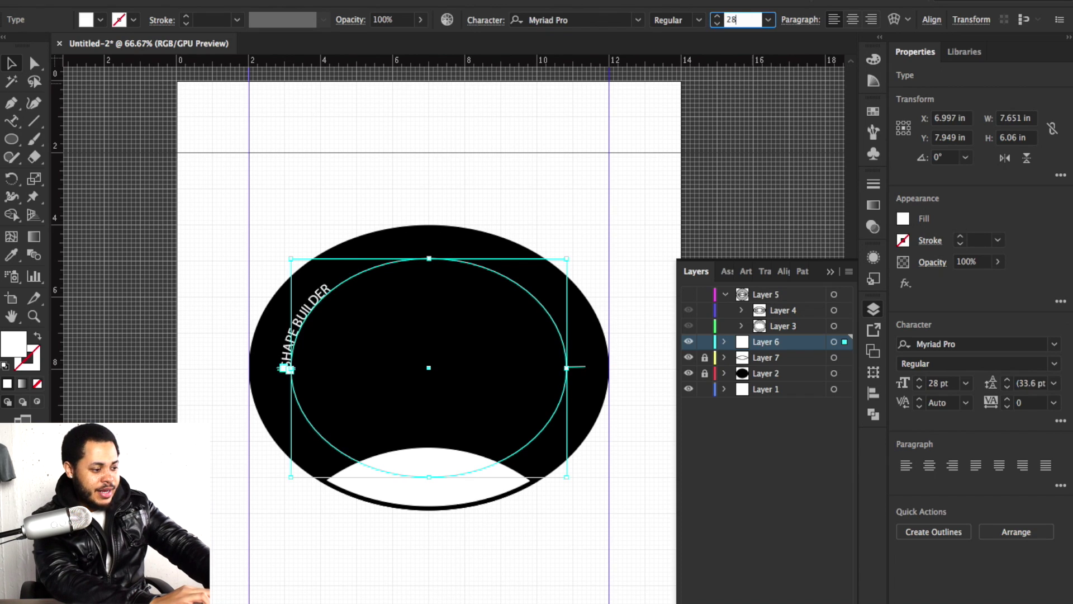
{"action": "key", "text": "BackSpace"}
{"action": "key", "text": "BackSpace"}
{"action": "key", "text": "BackSpace"}
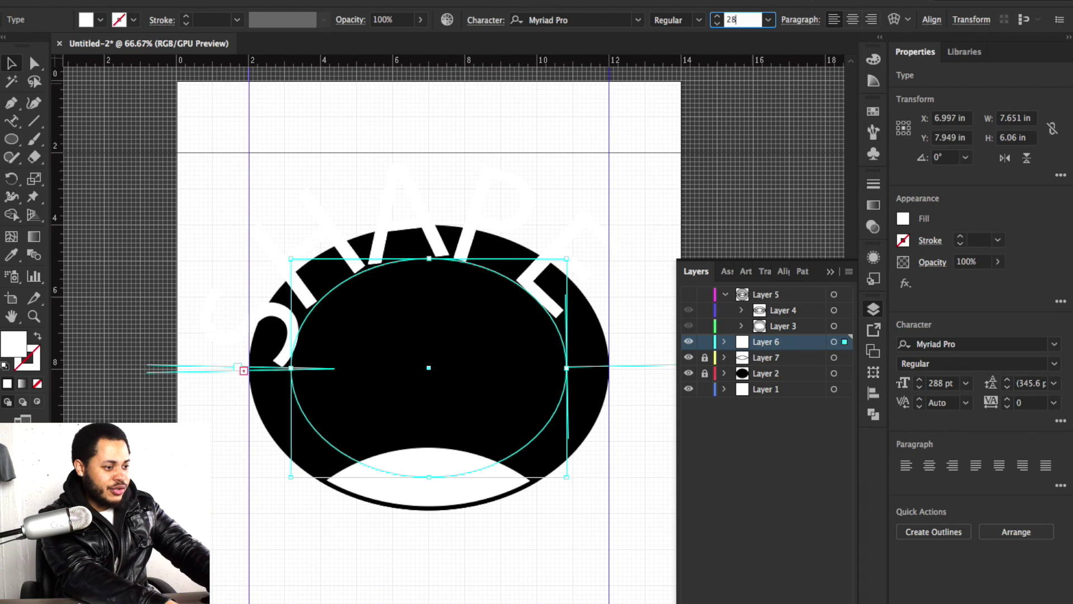
{"action": "type", "text": "144"}
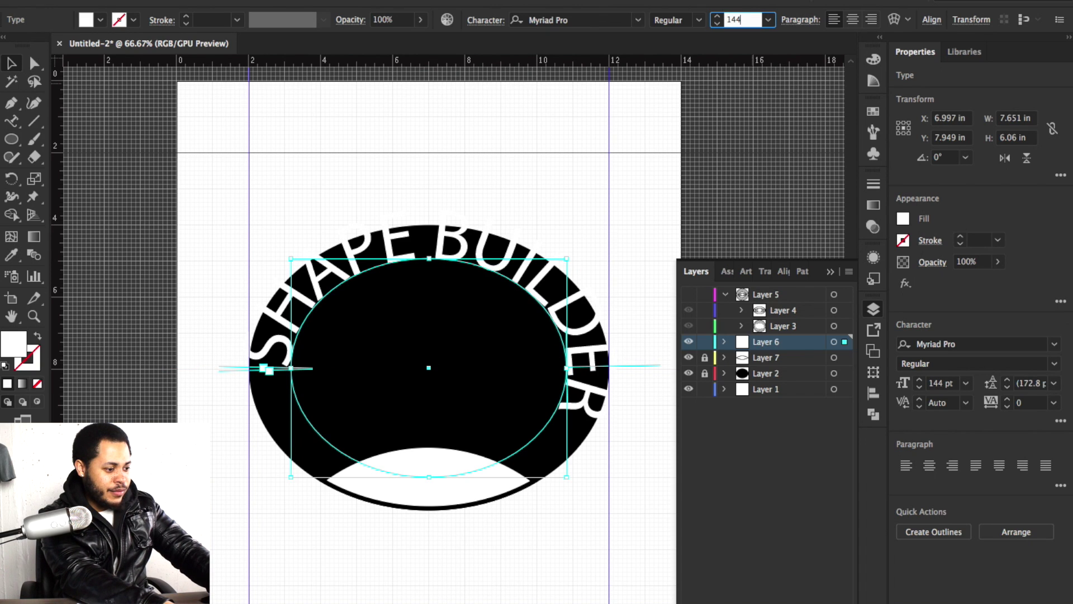
Scale the path text proportionally to about 6.23 by 4.94 in and slide its start slightly down along the ellipse.
{"action": "left_click_drag", "start_coordinate": [567, 258], "coordinate": [541, 278]}
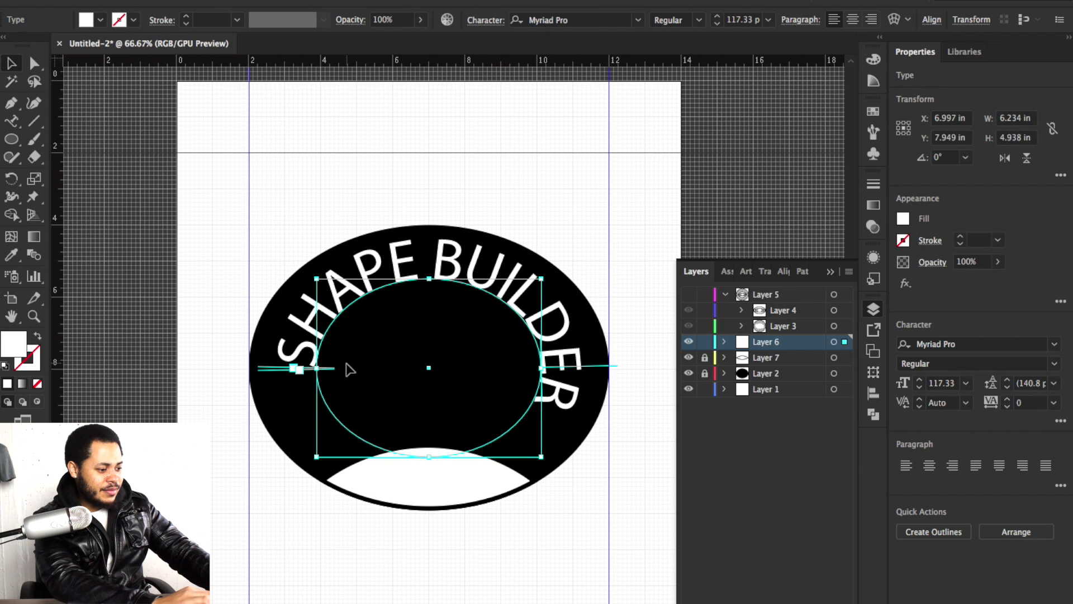
{"action": "left_click_drag", "start_coordinate": [350, 369], "coordinate": [331, 383]}
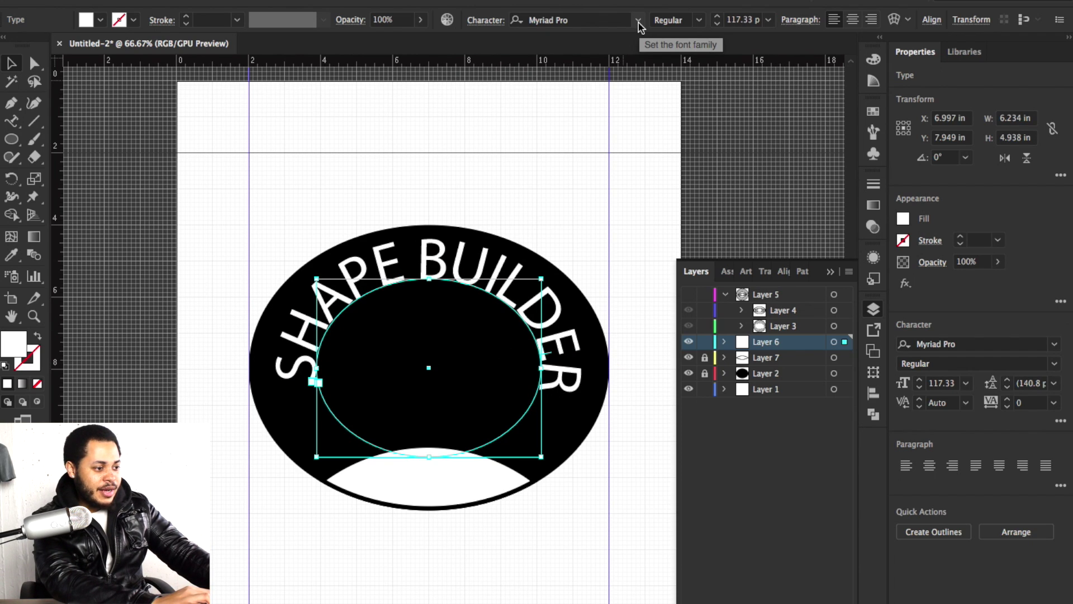
Change the SHAPE BUILDER text's font to DIN and rebalance the text symmetrically within the black ellipse.
{"action": "left_click", "coordinate": [639, 21]}
{"action": "left_click", "coordinate": [569, 174]}
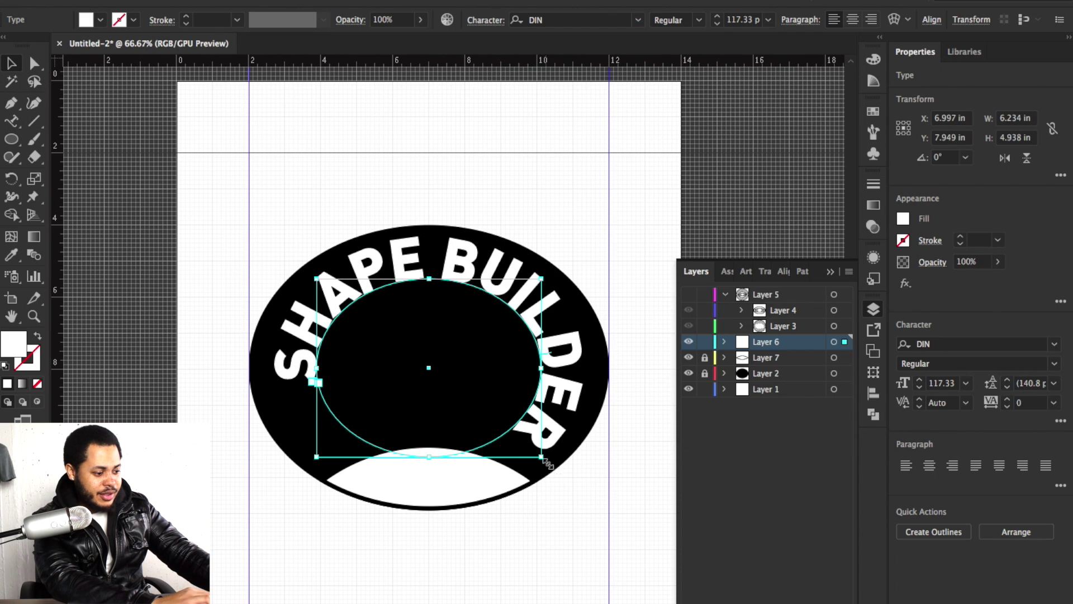
{"action": "left_click", "coordinate": [434, 178]}
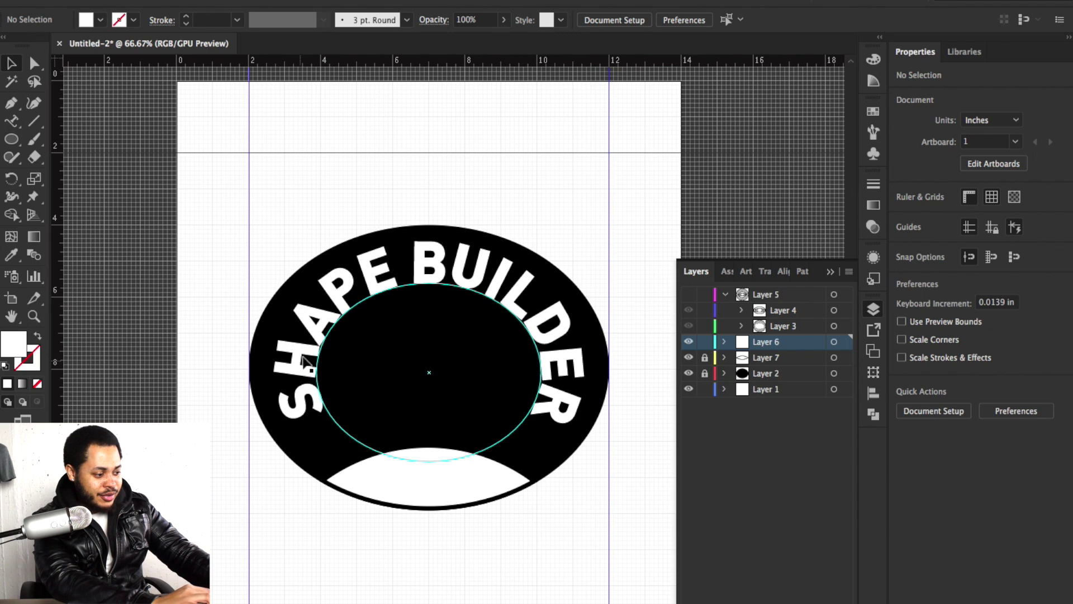
Adjust the kerning between individual letter pairs in the word SHAPE.
{"action": "double_click", "coordinate": [303, 362]}
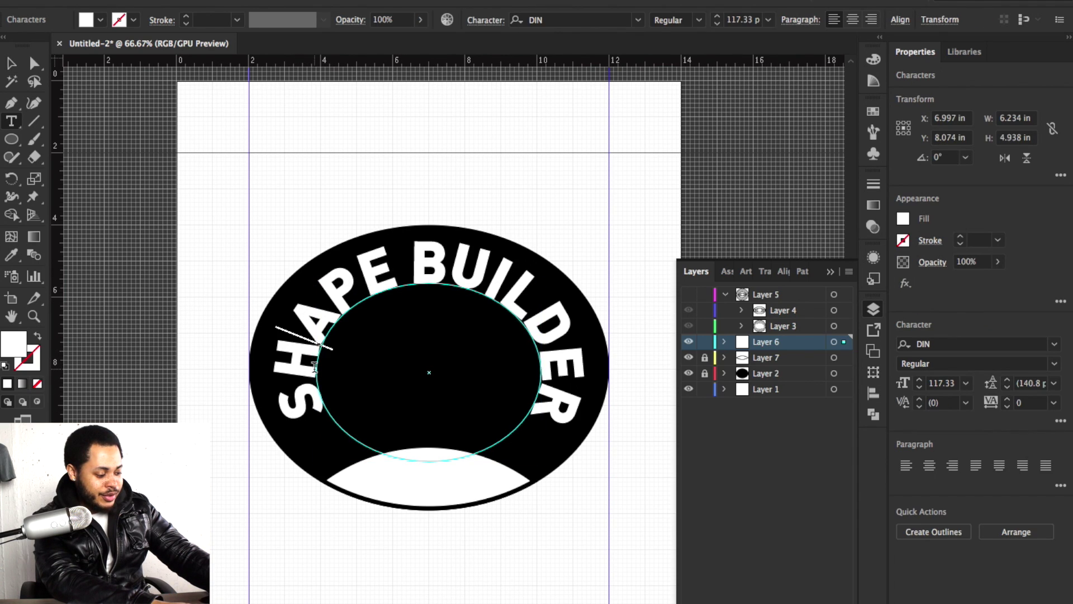
{"action": "left_click_drag", "start_coordinate": [314, 367], "coordinate": [315, 367]}
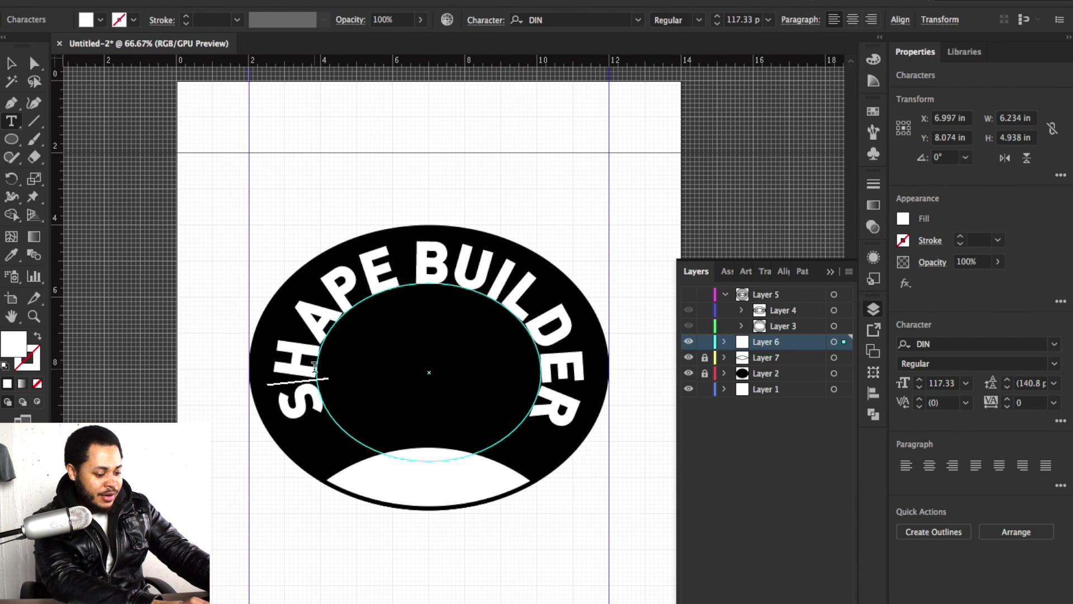
{"action": "key", "text": "alt+Right"}
{"action": "key", "text": "alt+Right"}
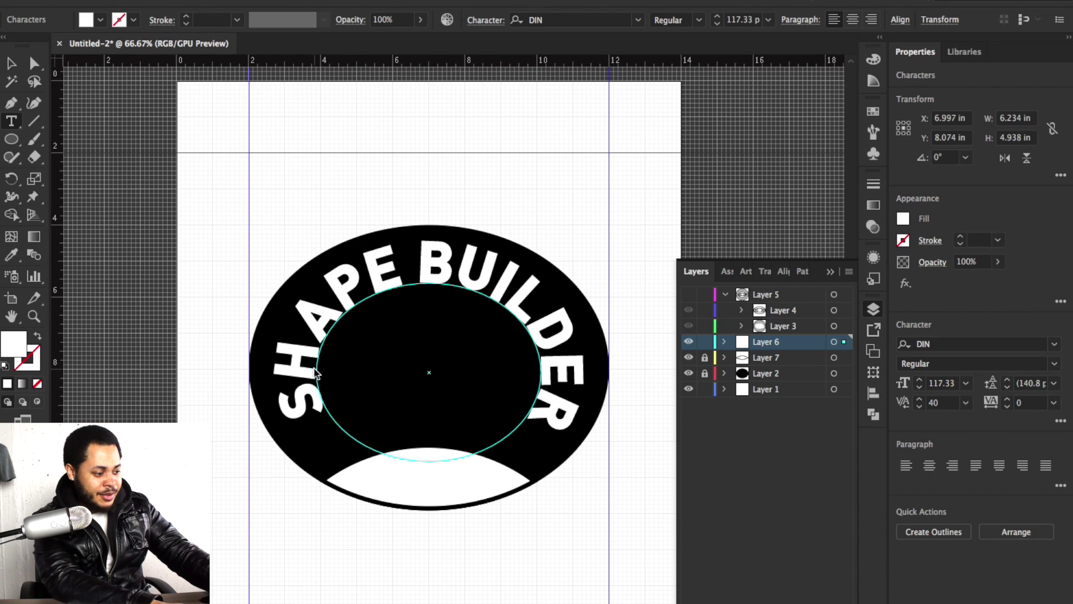
{"action": "key", "text": "alt+Left"}
{"action": "key", "text": "alt+Left"}
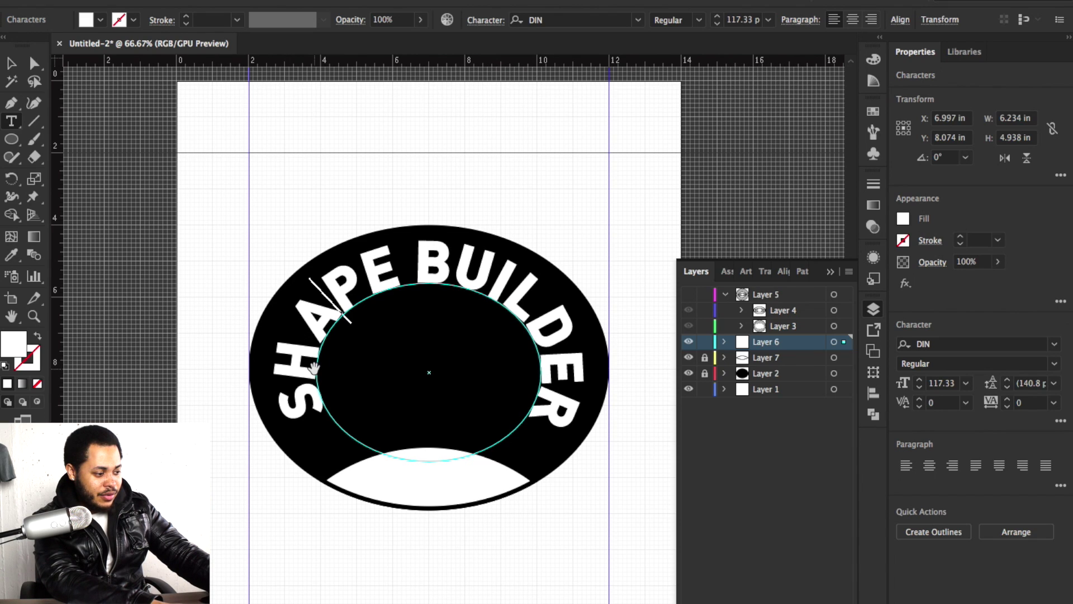
{"action": "key", "text": "alt+Right"}
{"action": "key", "text": "alt+Right"}
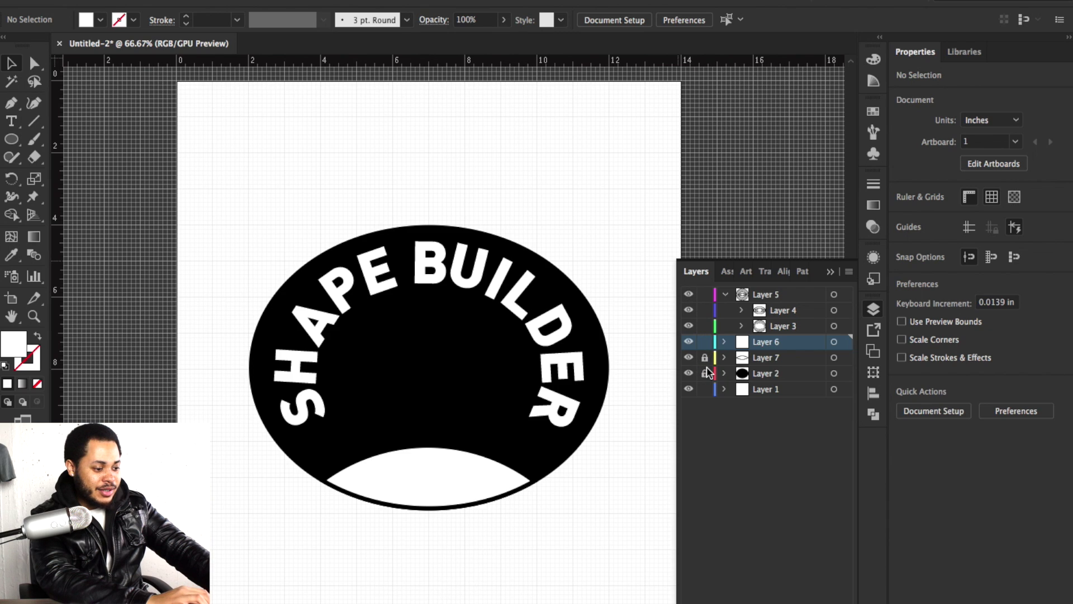
Swap the Layer 2 ellipse's fill and stroke to make it an outline, and color the SHAPE BUILDER text black.
{"action": "left_click", "coordinate": [836, 373]}
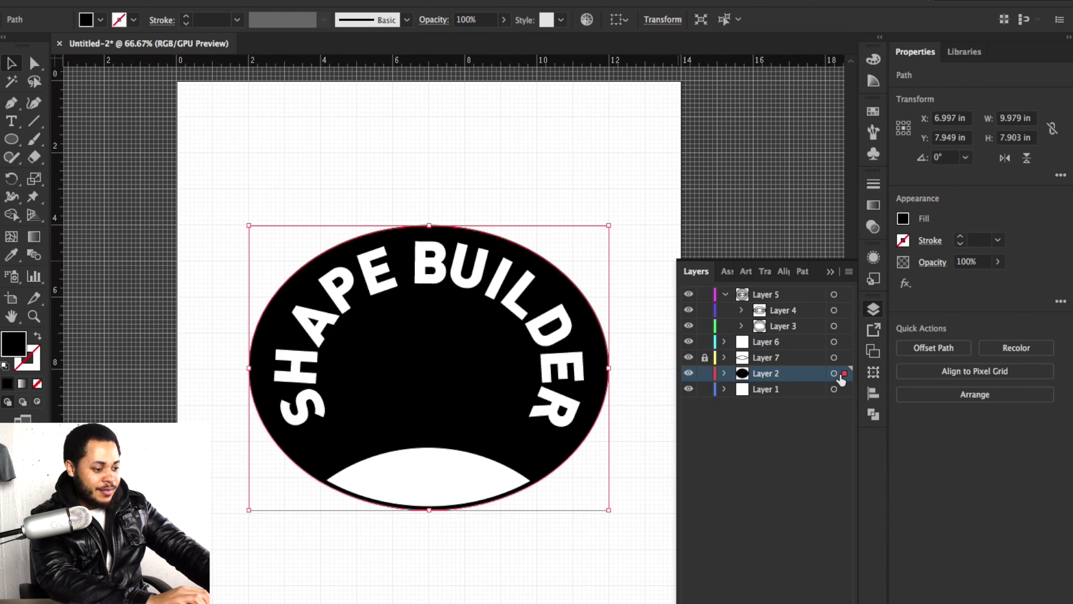
{"action": "left_click", "coordinate": [40, 336]}
{"action": "left_click", "coordinate": [351, 334]}
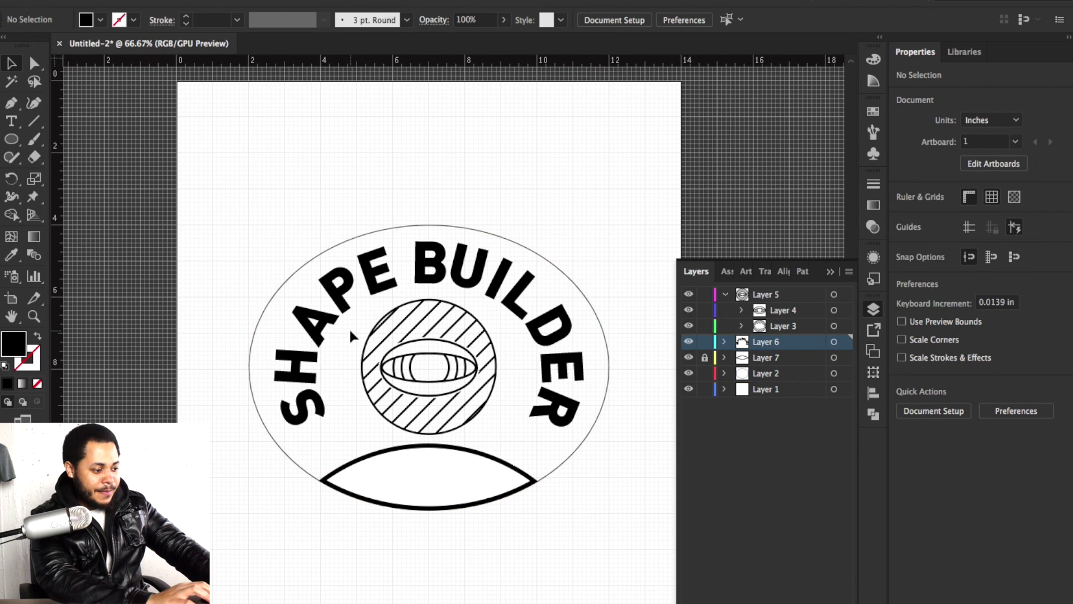
Add a new layer directly above Layer 2 and draw a circle about 3.72 in wide on it, matching the striped circle.
{"action": "left_click", "coordinate": [284, 453]}
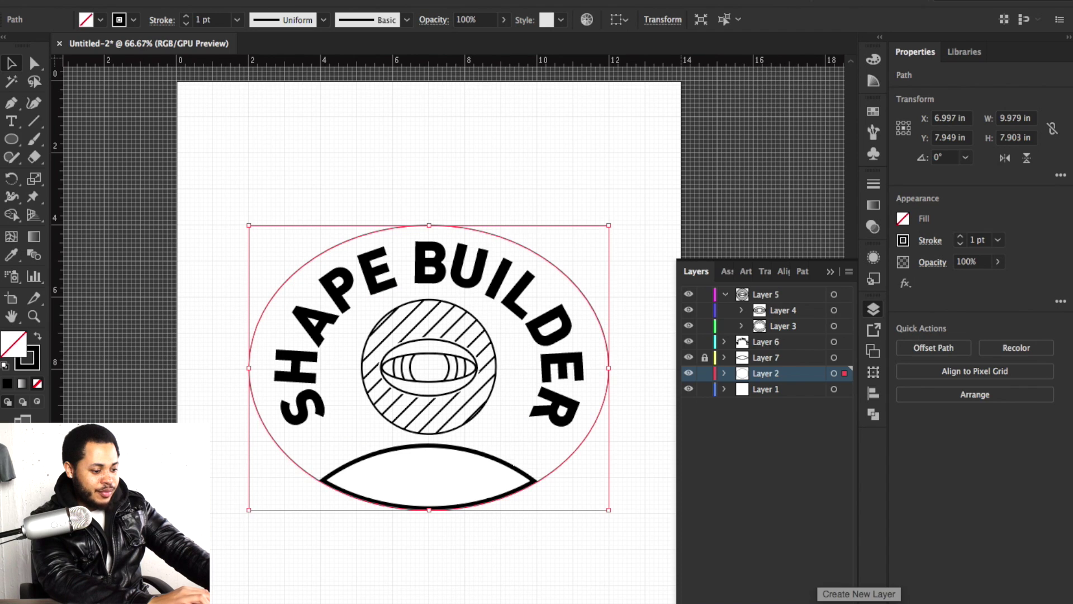
{"action": "left_click", "coordinate": [859, 601]}
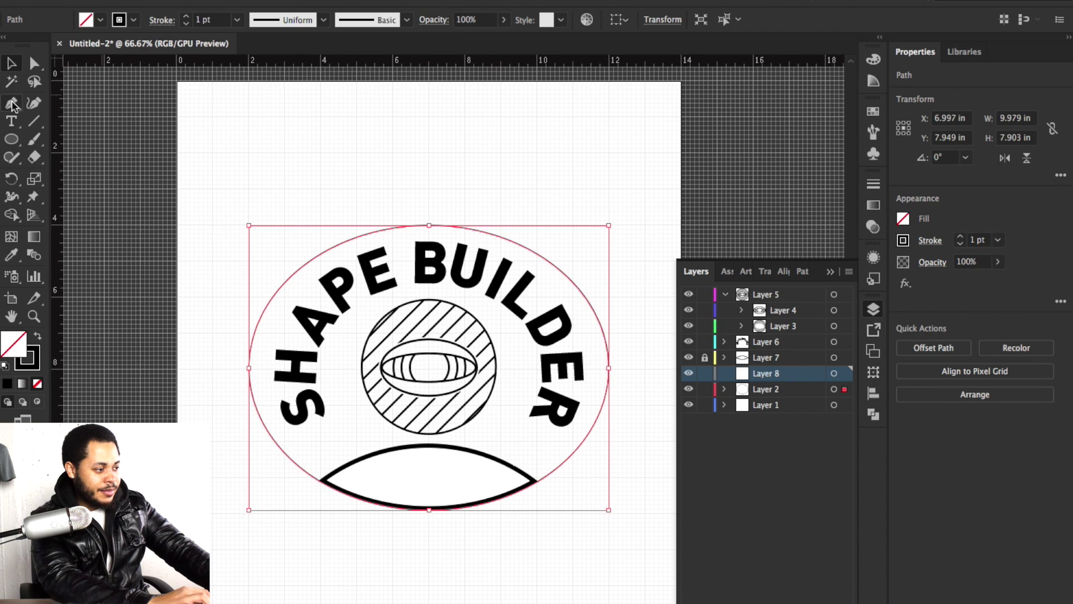
{"action": "key", "text": "ctrl+shift+a"}
{"action": "left_click", "coordinate": [11, 138]}
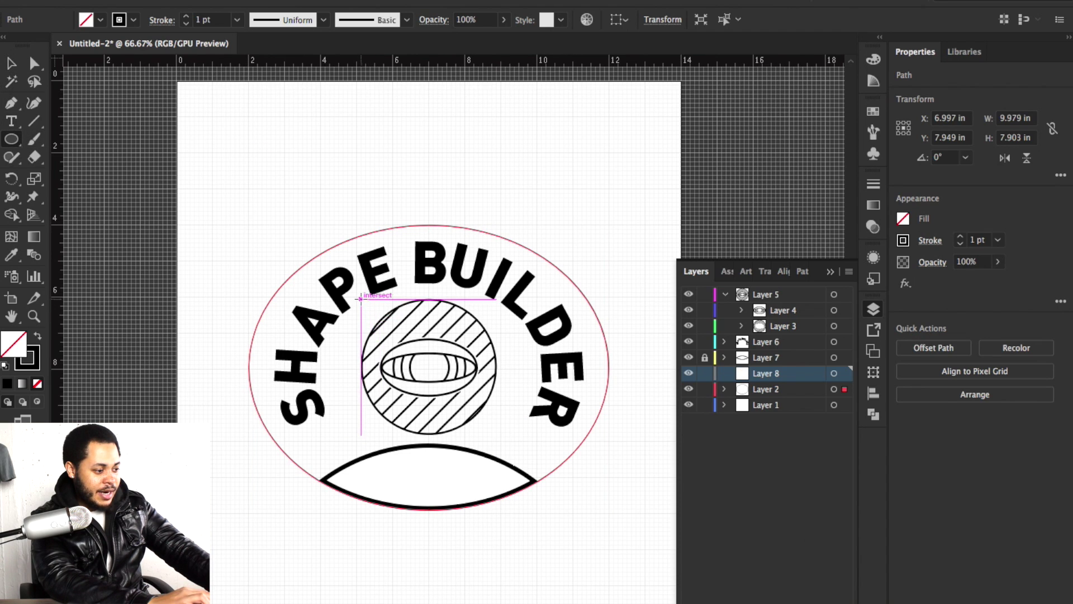
{"action": "mouse_move", "coordinate": [358, 298]}
{"action": "left_mouse_down"}
{"action": "mouse_move", "coordinate": [473, 366]}
{"action": "mouse_move", "coordinate": [493, 397]}
{"action": "left_mouse_up"}
{"action": "key", "text": "v"}
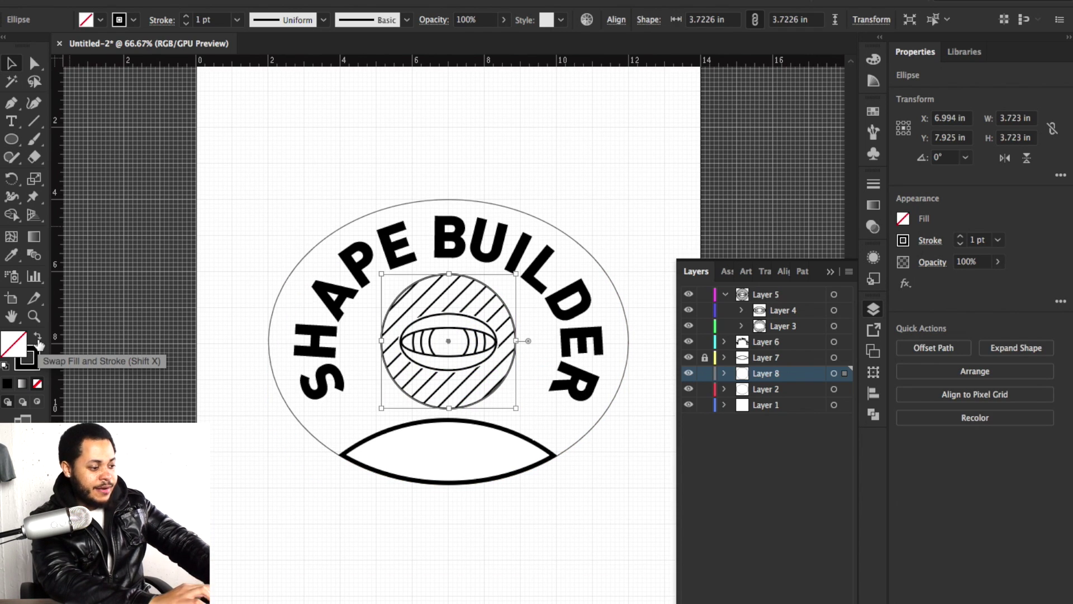
Fill the circle behind the stripes white with no stroke, and color the SHAPE BUILDER text white.
{"action": "left_click", "coordinate": [38, 338]}
{"action": "left_click", "coordinate": [100, 20]}
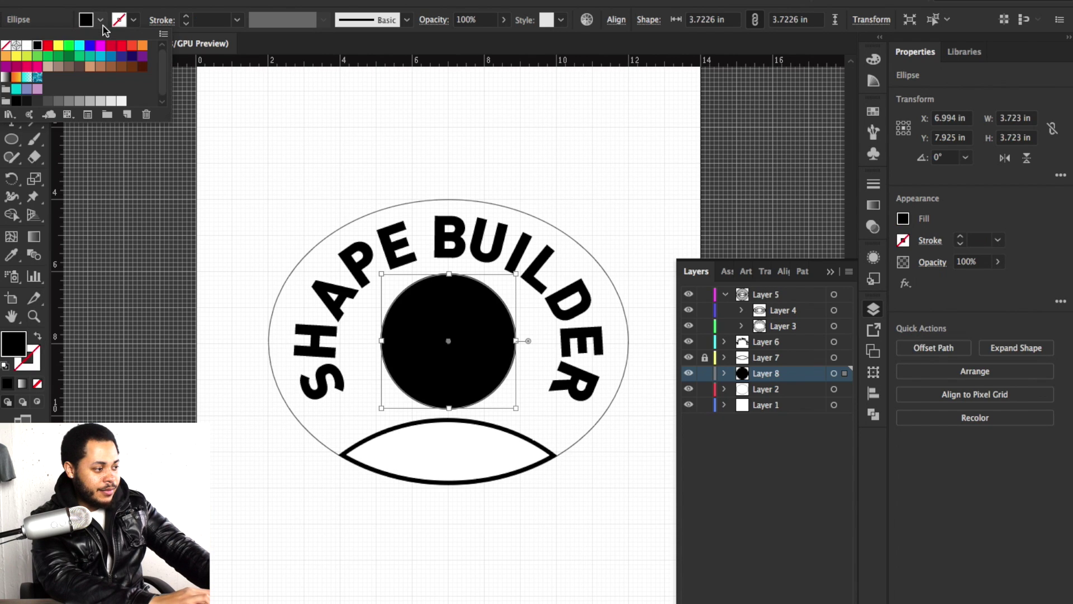
{"action": "left_click", "coordinate": [26, 44]}
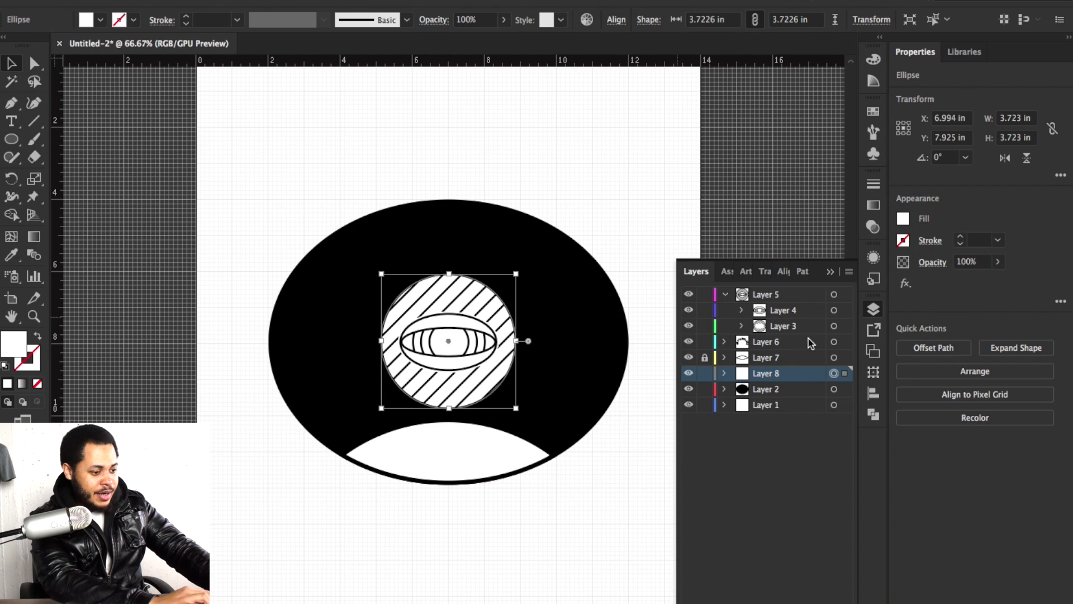
{"action": "left_click", "coordinate": [834, 342]}
{"action": "left_click", "coordinate": [101, 20]}
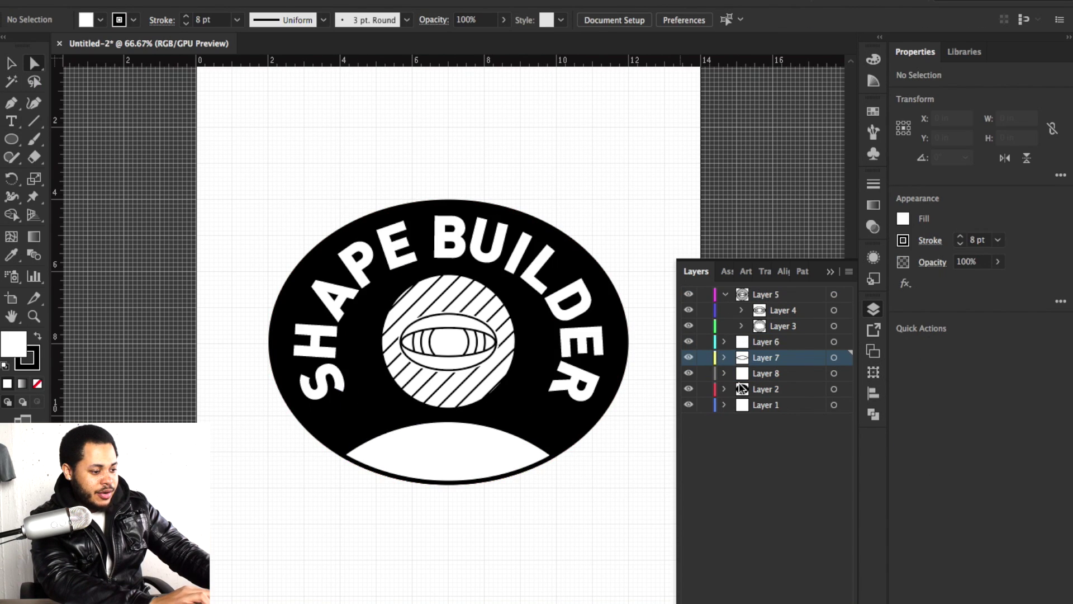
Raise the top anchor of the Layer 7 lens so it overlaps the striped circle's lower edge, and bring the lens to the front.
{"action": "left_click", "coordinate": [833, 357]}
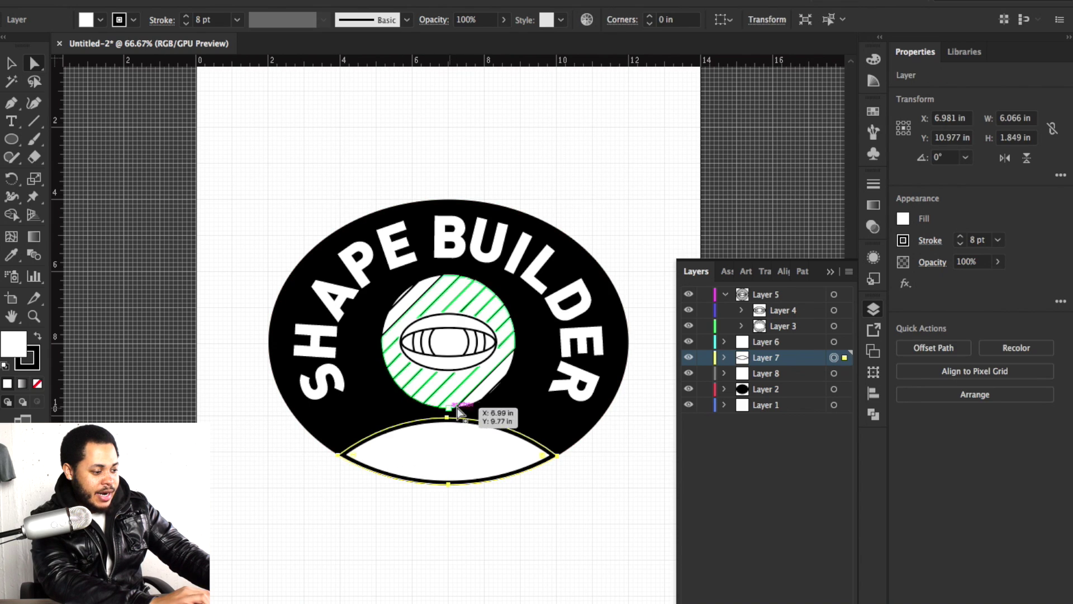
{"action": "left_click_drag", "start_coordinate": [447, 419], "coordinate": [449, 397]}
{"action": "key", "text": "ctrl+shift+bracketright"}
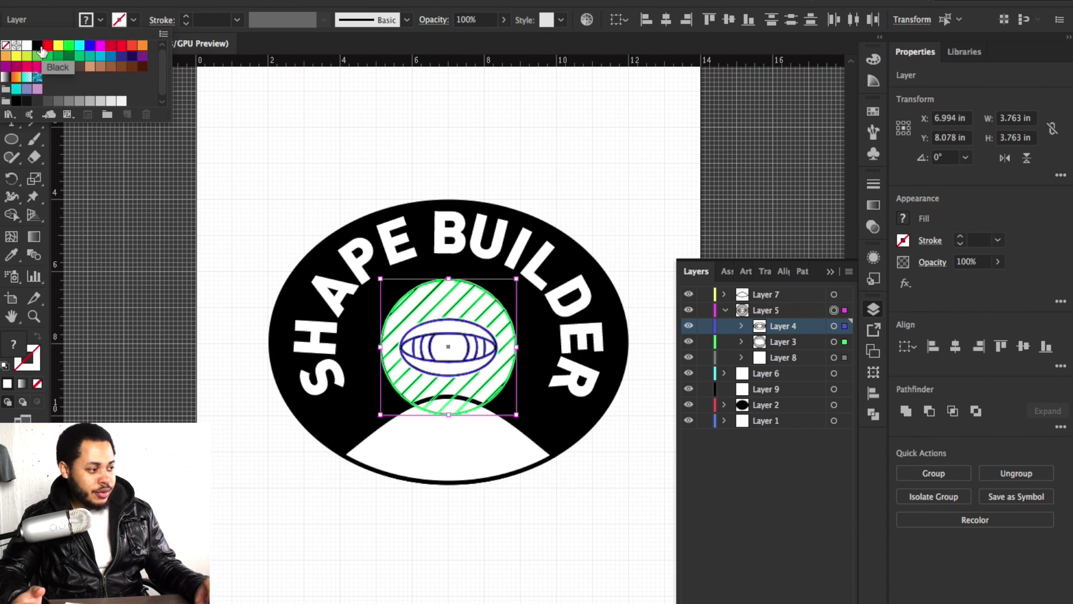
Set the fill of the selected eye and stripe artwork in Layer 5 to black.
{"action": "left_click", "coordinate": [37, 46]}
{"action": "key", "text": "Escape"}
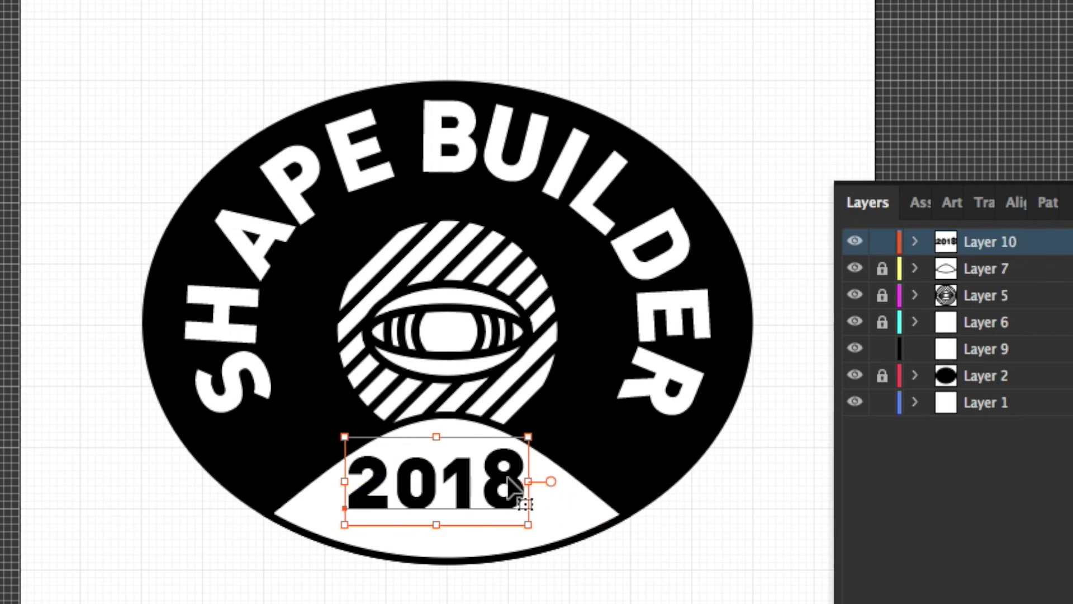
Copy the pair of white stars to the other side of the 2018 lens and position both pairs in the black gaps beside it.
{"action": "left_click_drag", "start_coordinate": [336, 464], "coordinate": [649, 465]}
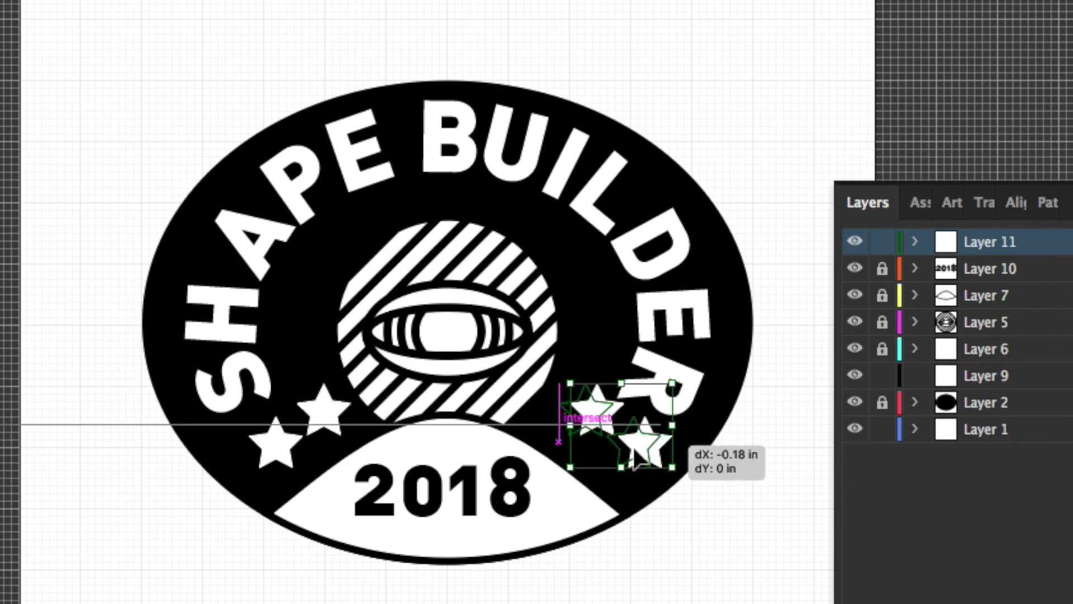
{"action": "left_click_drag", "start_coordinate": [671, 438], "coordinate": [643, 447]}
{"action": "left_click", "coordinate": [283, 454]}
{"action": "left_click_drag", "start_coordinate": [282, 454], "coordinate": [297, 467]}
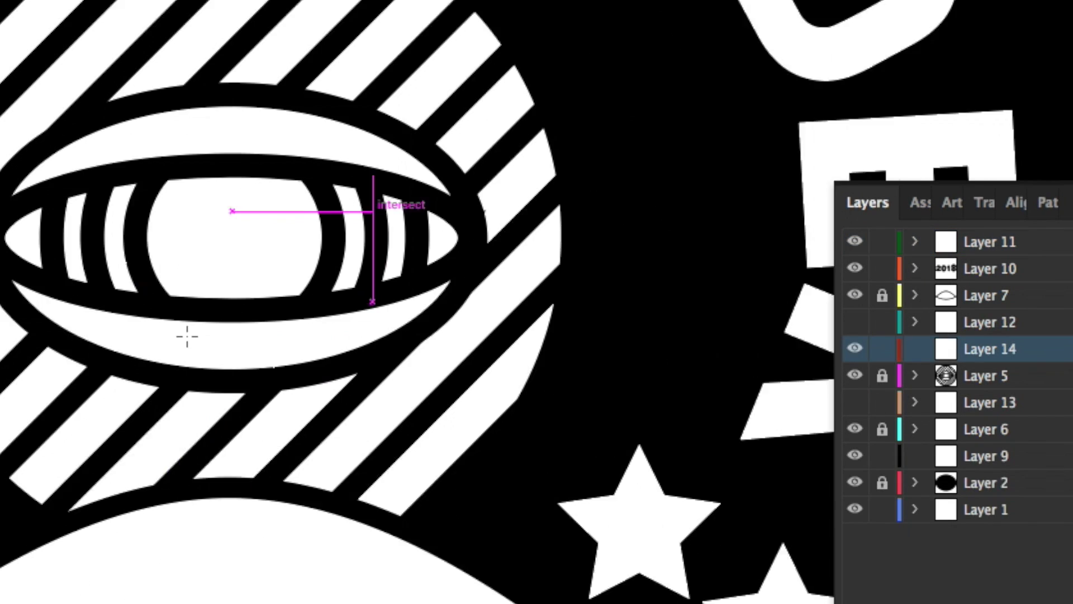
Draw a shape over the eye's pupil area on Layer 14.
{"action": "left_click_drag", "start_coordinate": [230, 289], "coordinate": [424, 99]}
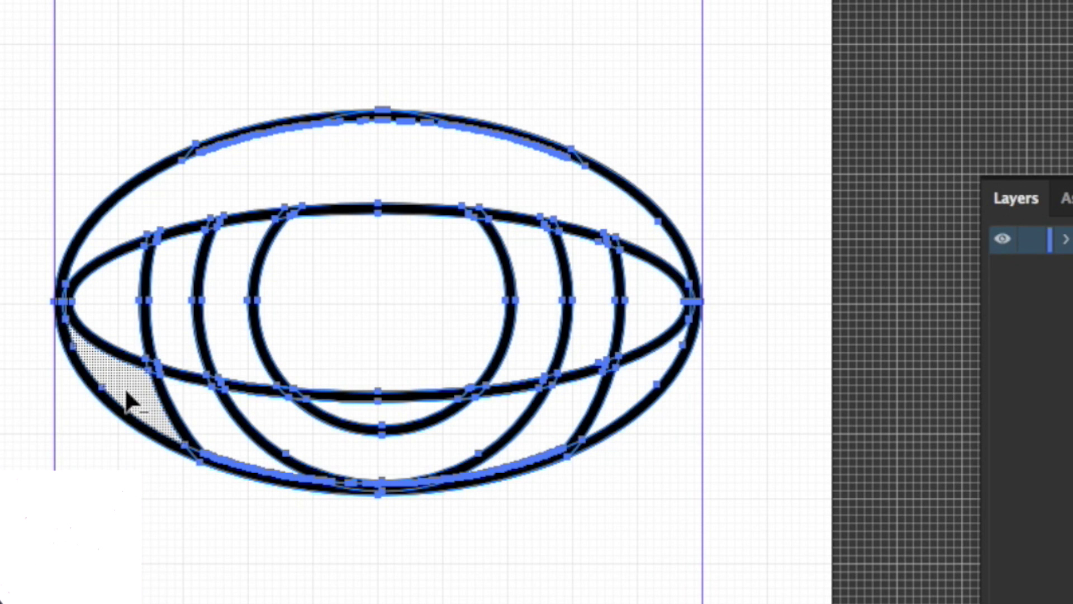
Clear the iris circle segments between the eye's lower lid curve and the outer ellipse with Shape Builder.
{"action": "mouse_move", "coordinate": [125, 390]}
{"action": "left_mouse_down"}
{"action": "mouse_move", "coordinate": [245, 421]}
{"action": "mouse_move", "coordinate": [537, 425]}
{"action": "mouse_move", "coordinate": [630, 395]}
{"action": "left_mouse_up"}
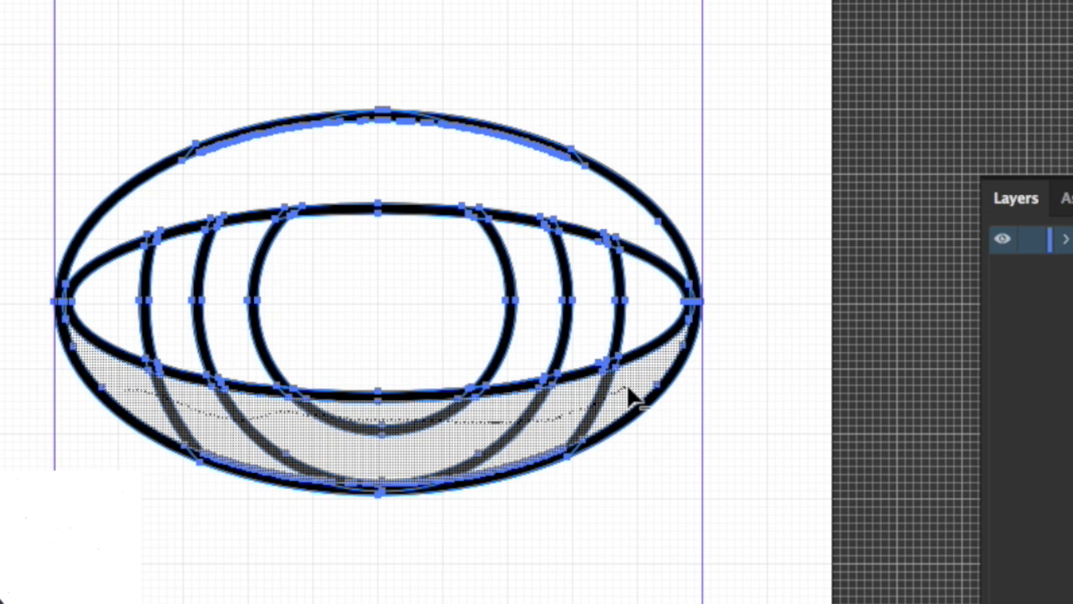